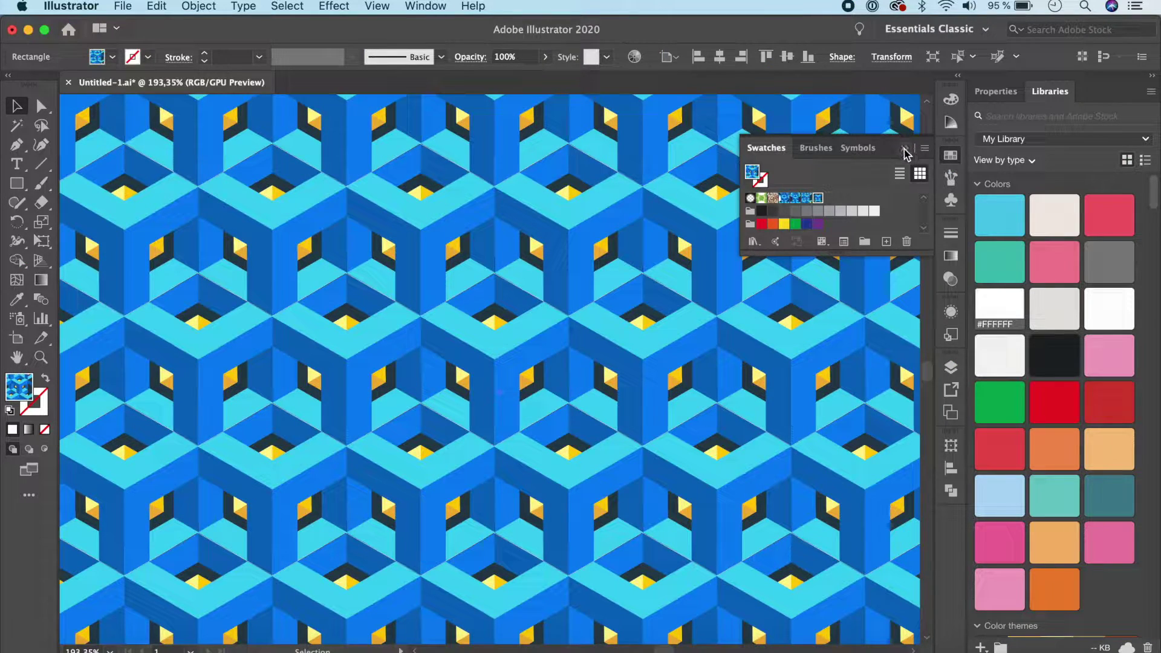
# Create a new 6 × 6 in document in RGB Color with medium (150 ppi) raster effects.
pyautogui.click(515, 115)
pyautogui.click(123, 6)
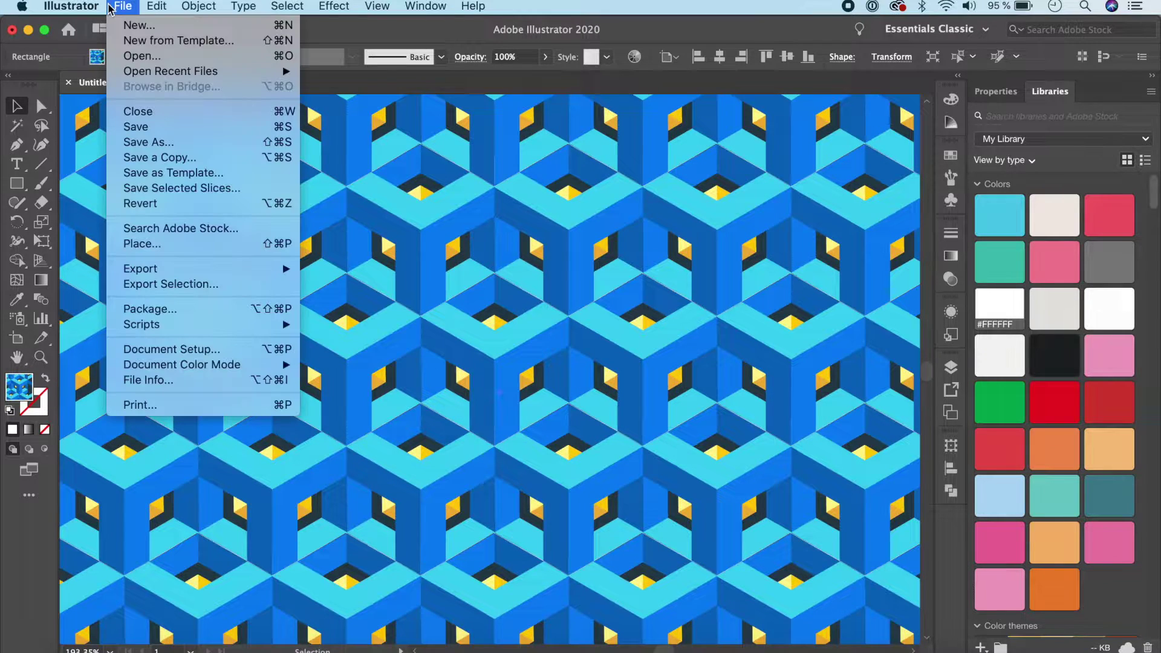
pyautogui.click(130, 19)
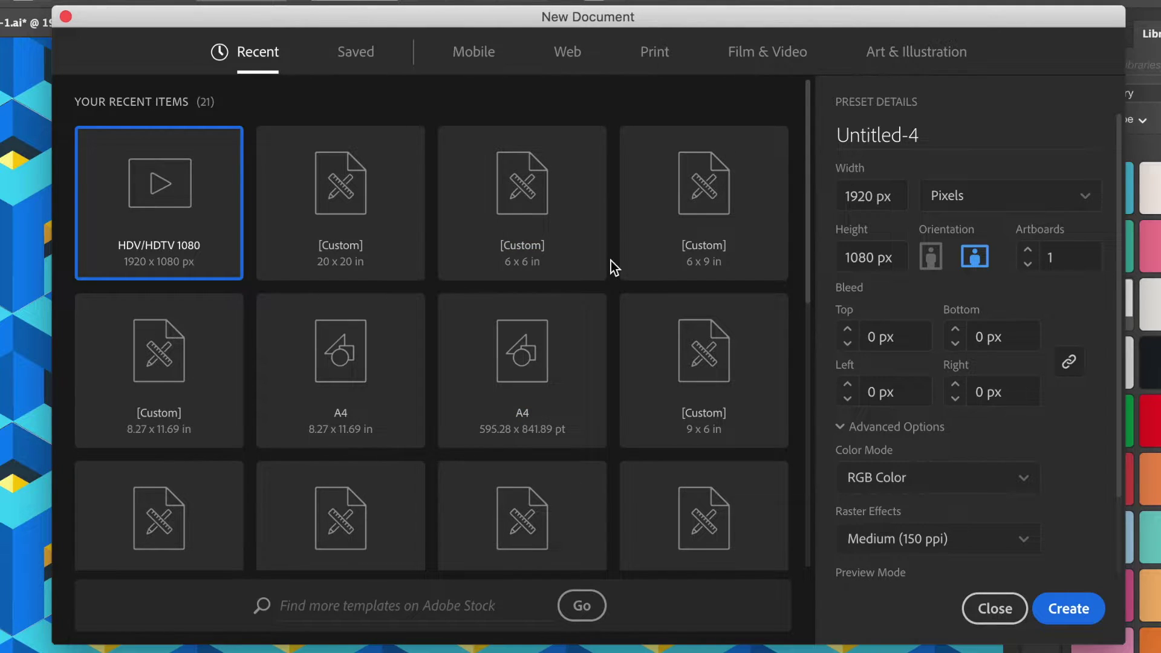
pyautogui.click(539, 240)
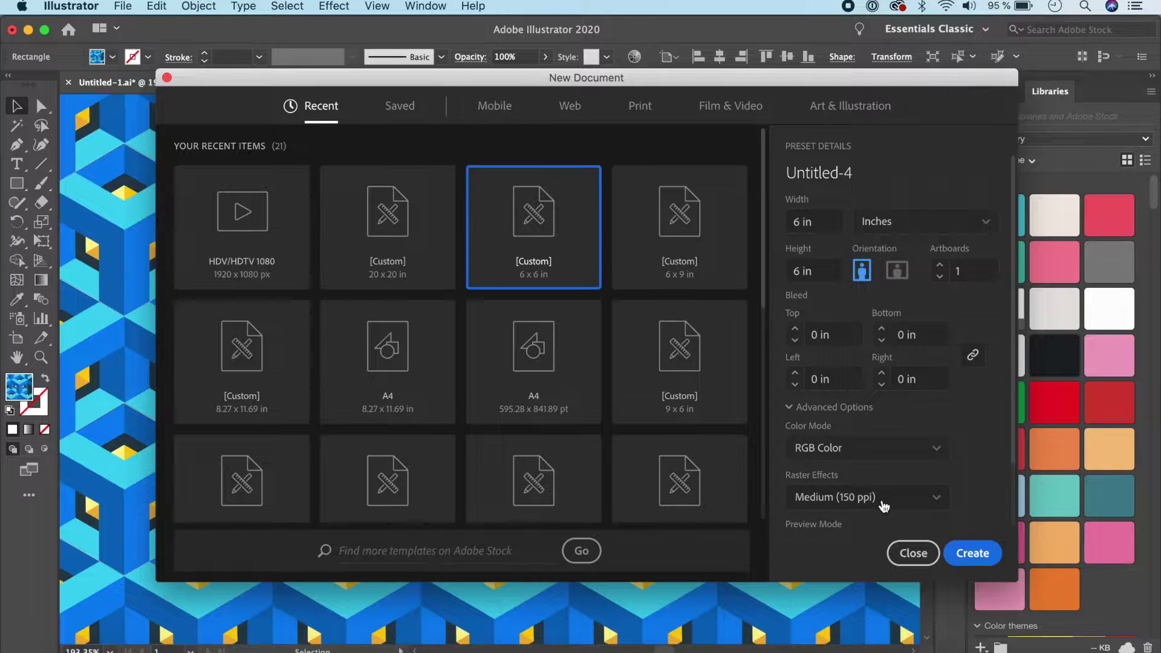
pyautogui.click(972, 553)
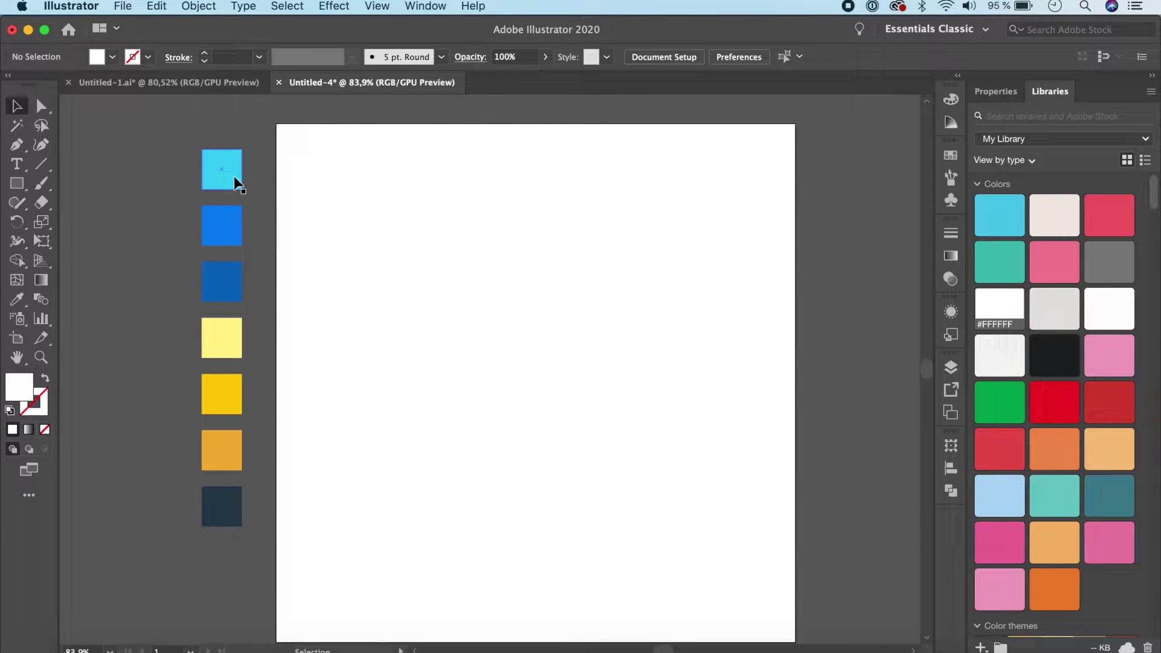
pyautogui.doubleClick(20, 391)
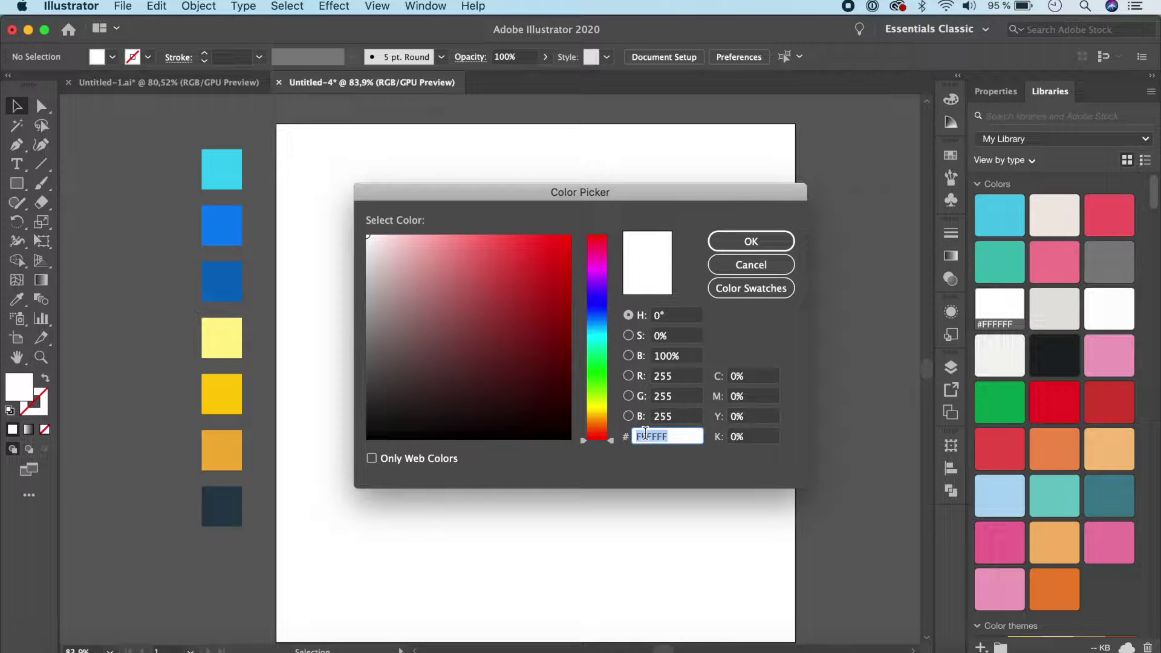
pyautogui.click(751, 264)
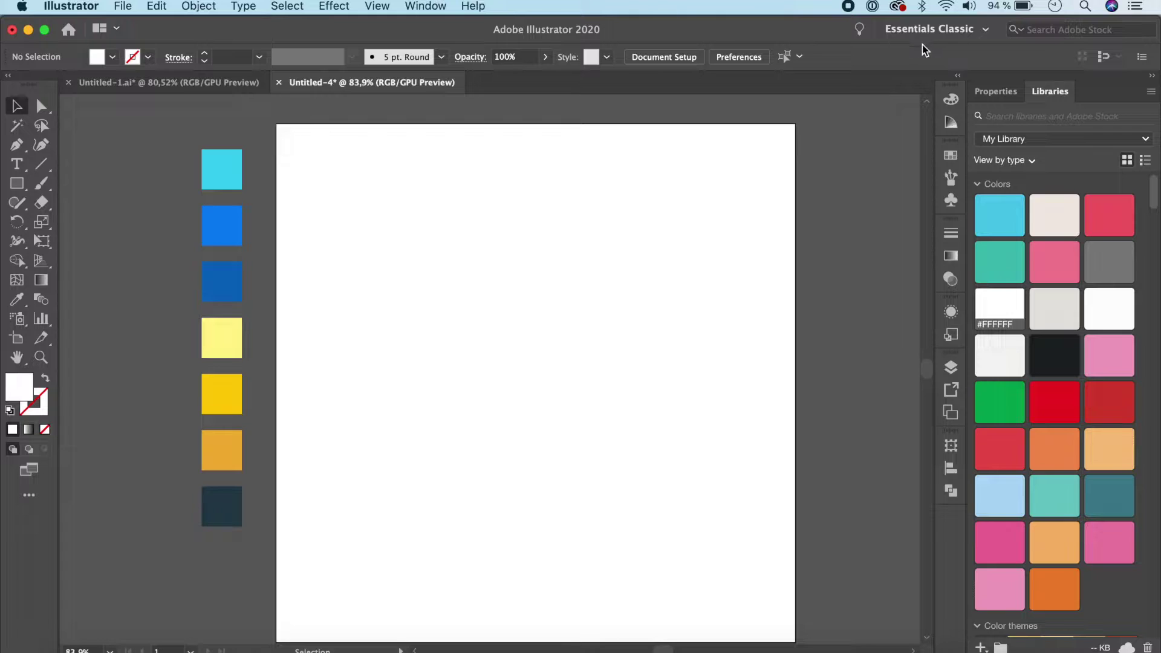
# Try the Typography workspace and return to Essentials Classic.
pyautogui.click(985, 30)
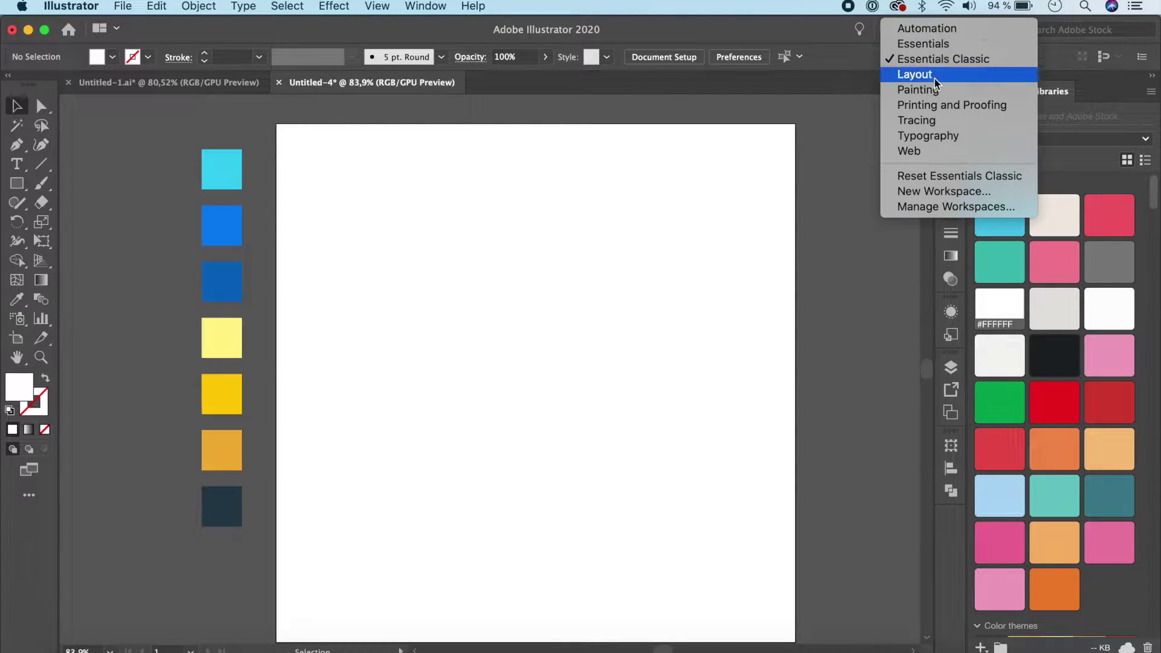
pyautogui.click(929, 137)
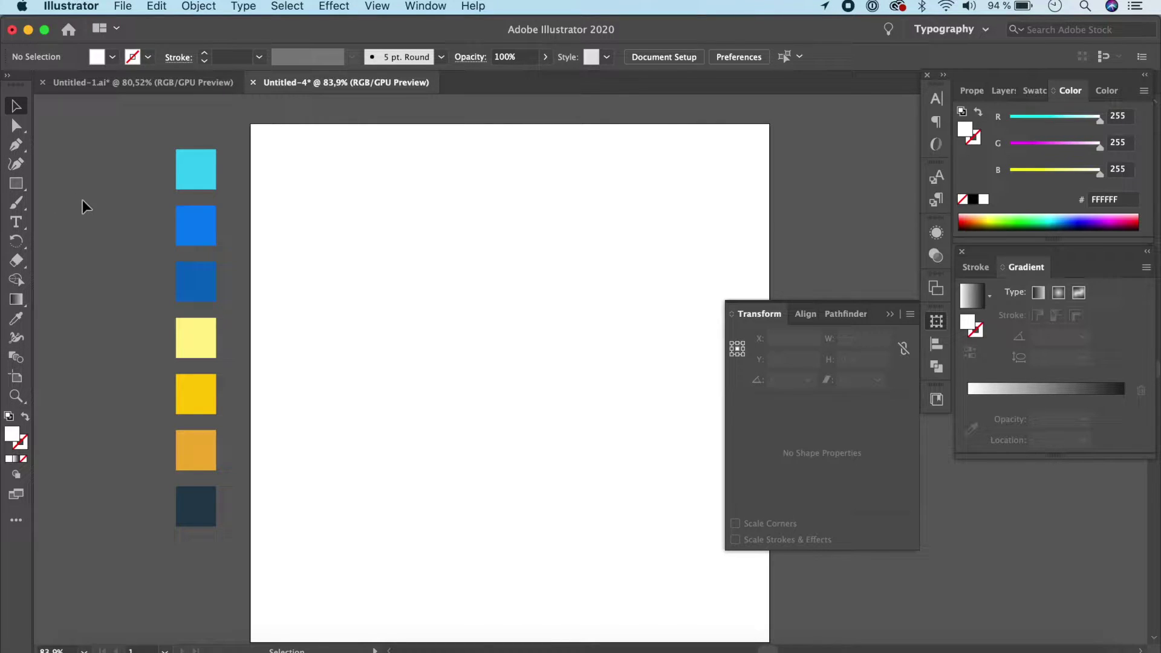
pyautogui.click(986, 30)
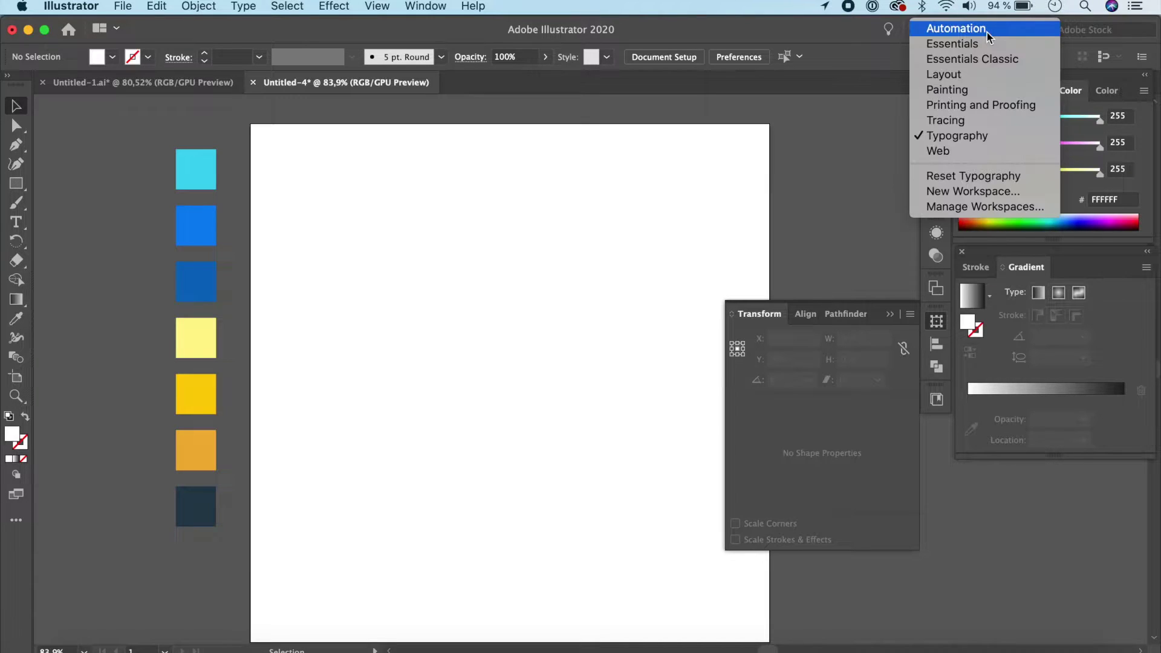
pyautogui.click(975, 58)
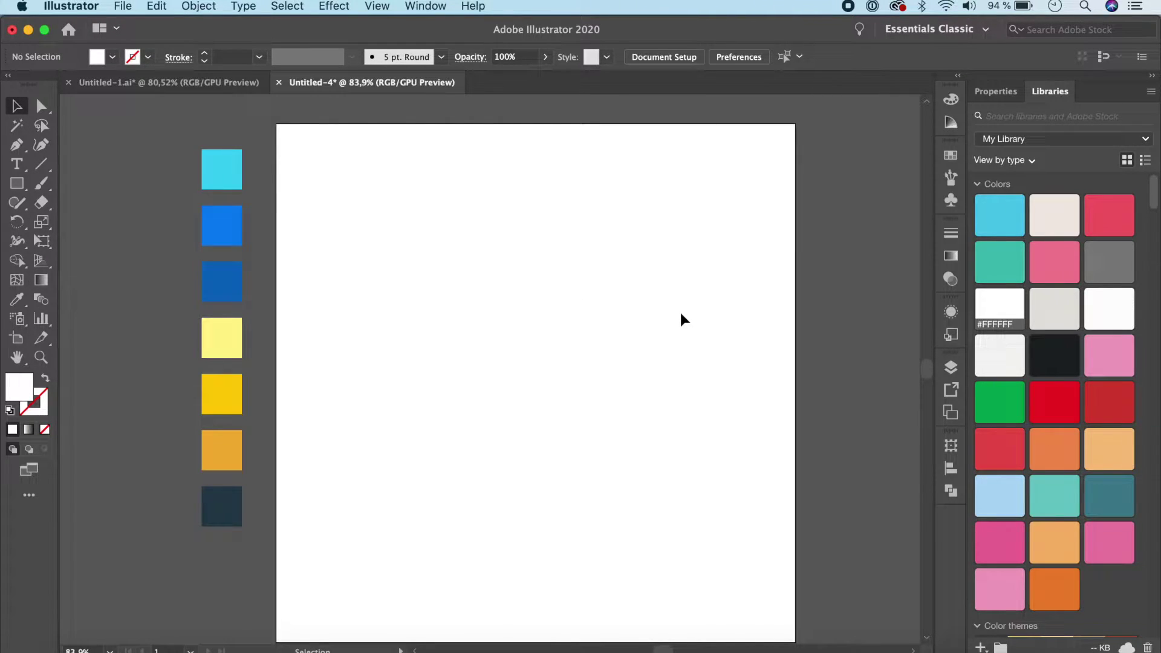
pyautogui.click(935, 29)
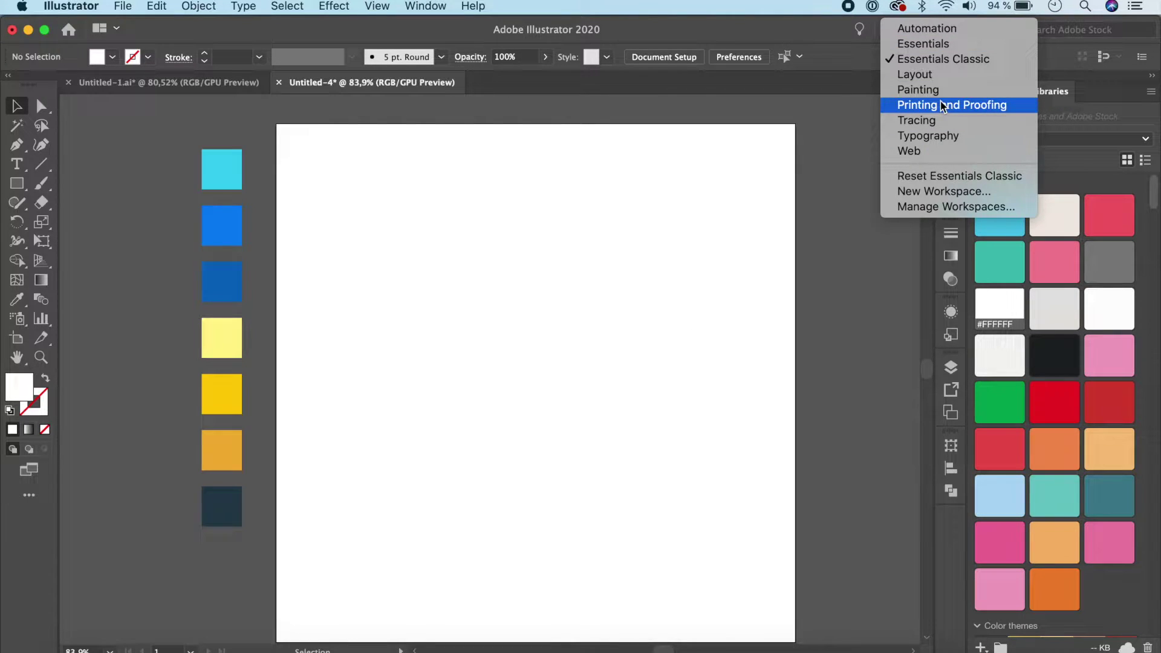
pyautogui.click(918, 89)
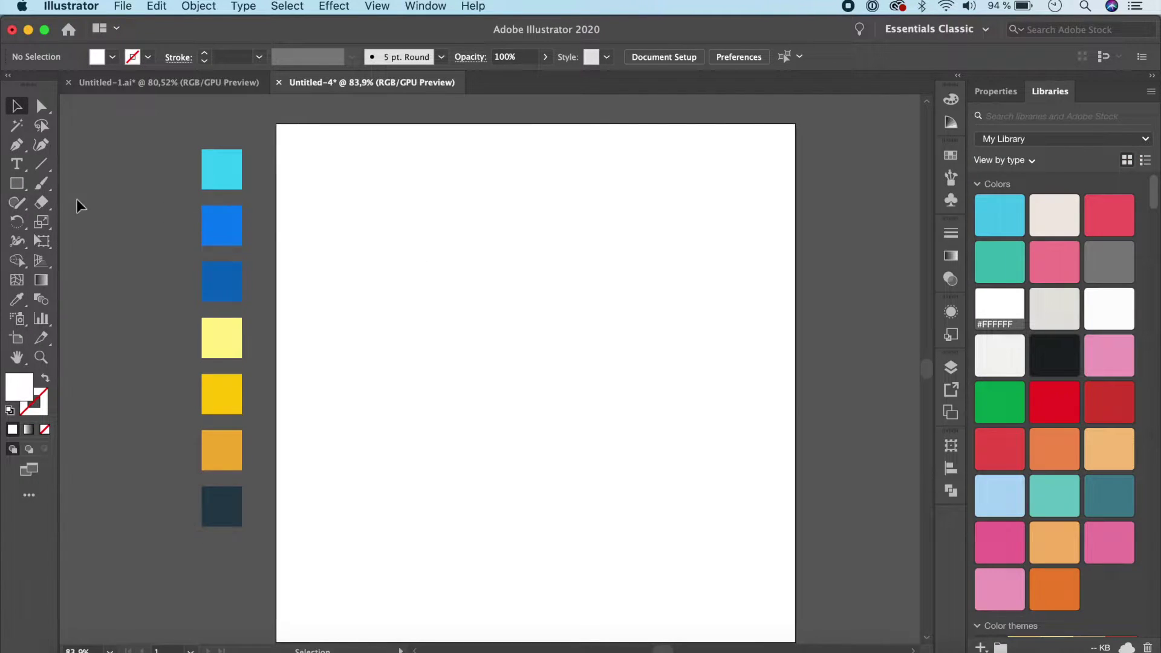
# Draw a six-sided polygon about 2.37 in wide and 2.05 in high in the upper-left part of the artboard.
pyautogui.moveTo(21, 187); pyautogui.dragTo(90, 243)
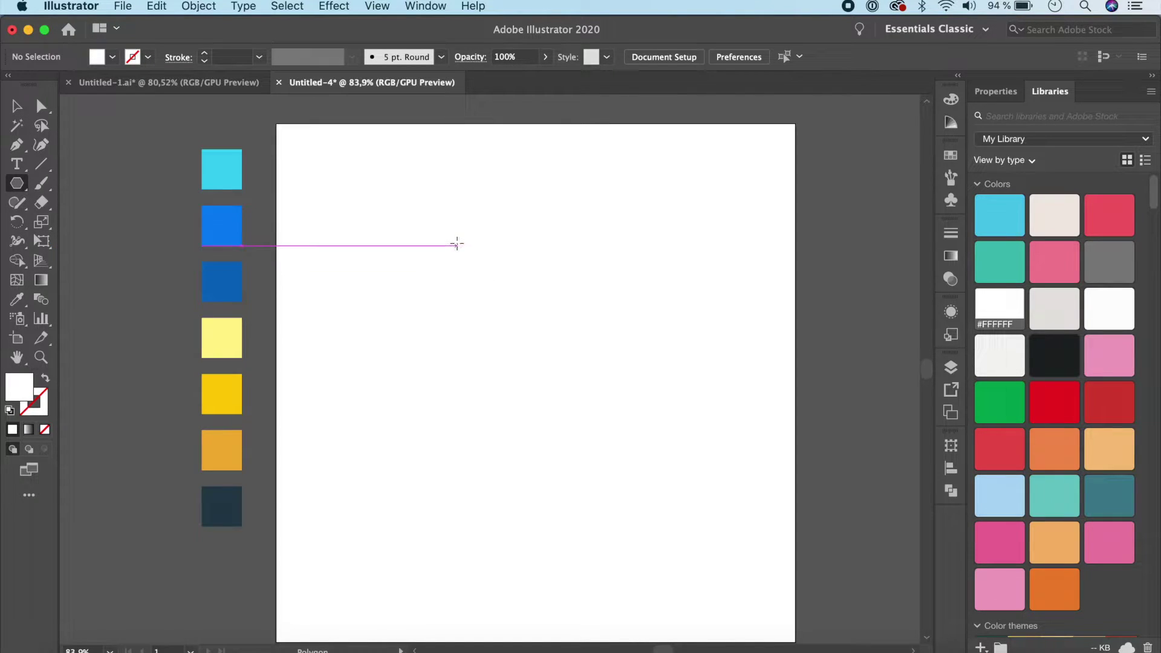
pyautogui.moveTo(457, 243); pyautogui.dragTo(525, 323)
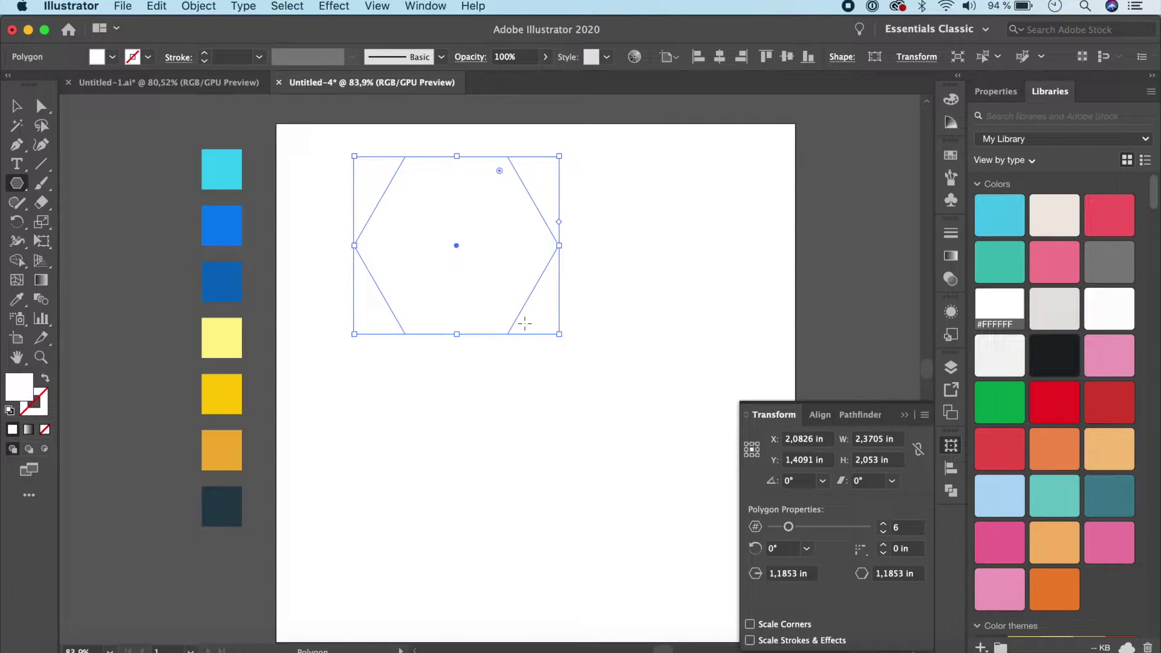
pyautogui.click(905, 414)
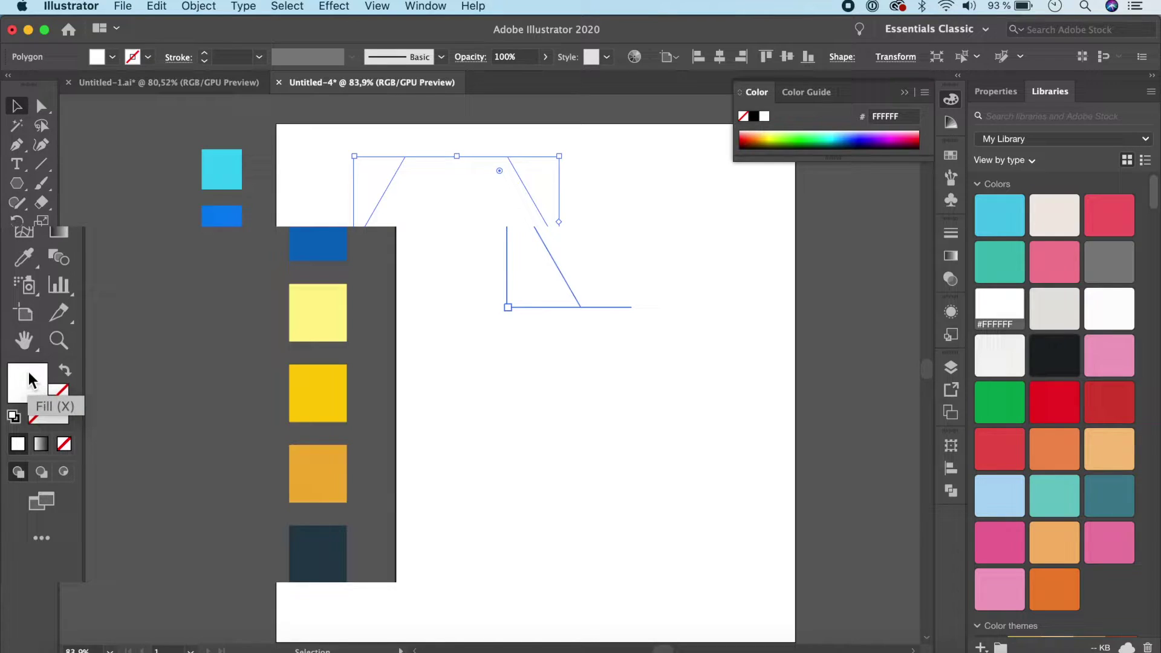
# Give the hexagon no fill and a stroke in the dark blue sampled from the third palette square.
pyautogui.click(62, 448)
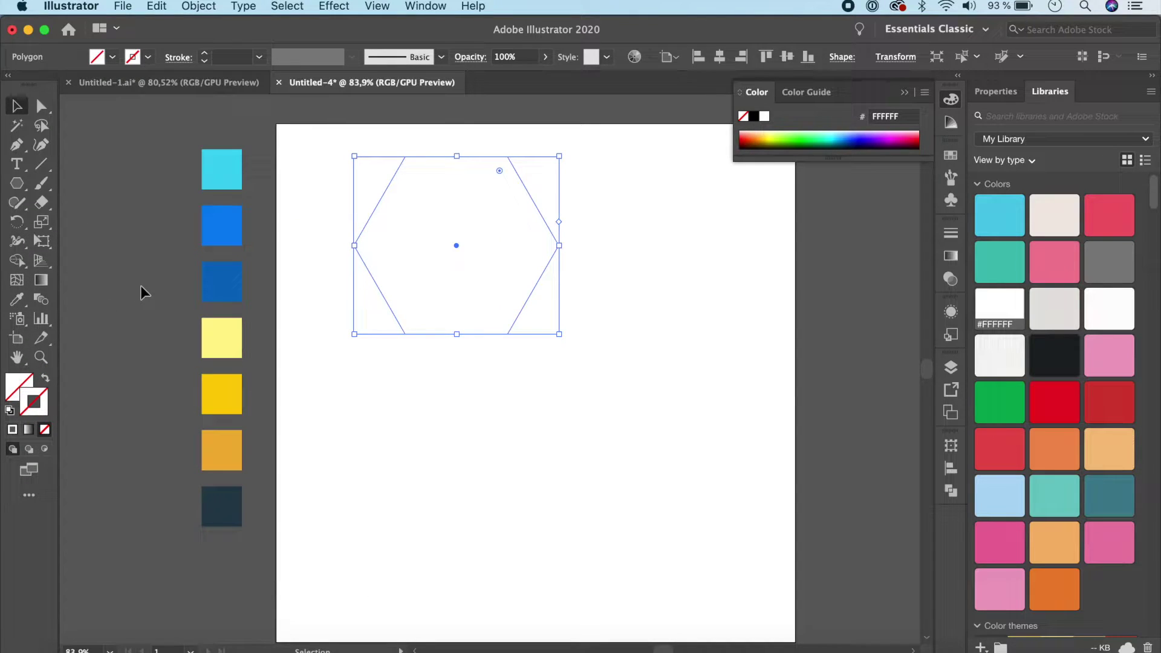
pyautogui.click(221, 280)
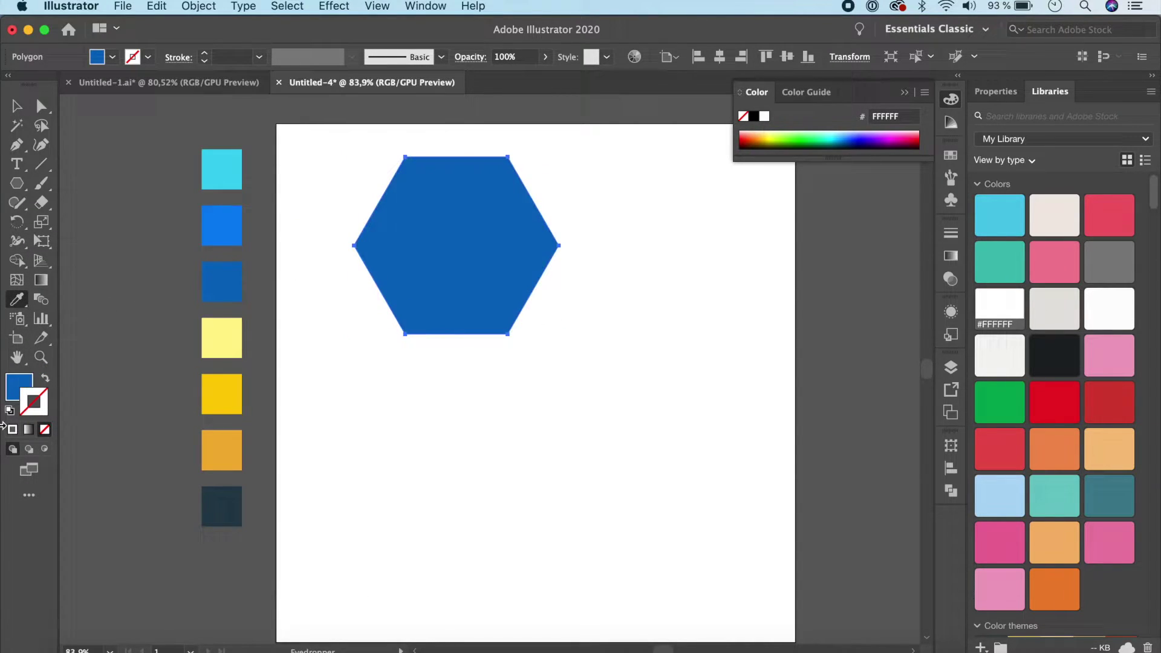
pyautogui.click(45, 380)
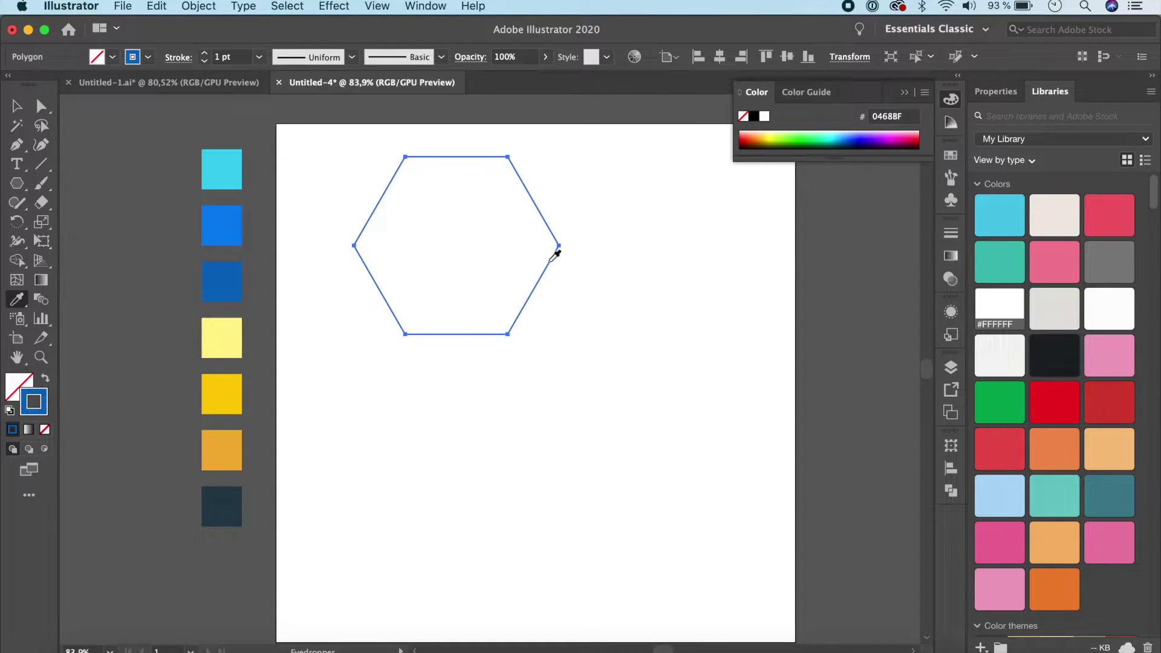
pyautogui.click(16, 106)
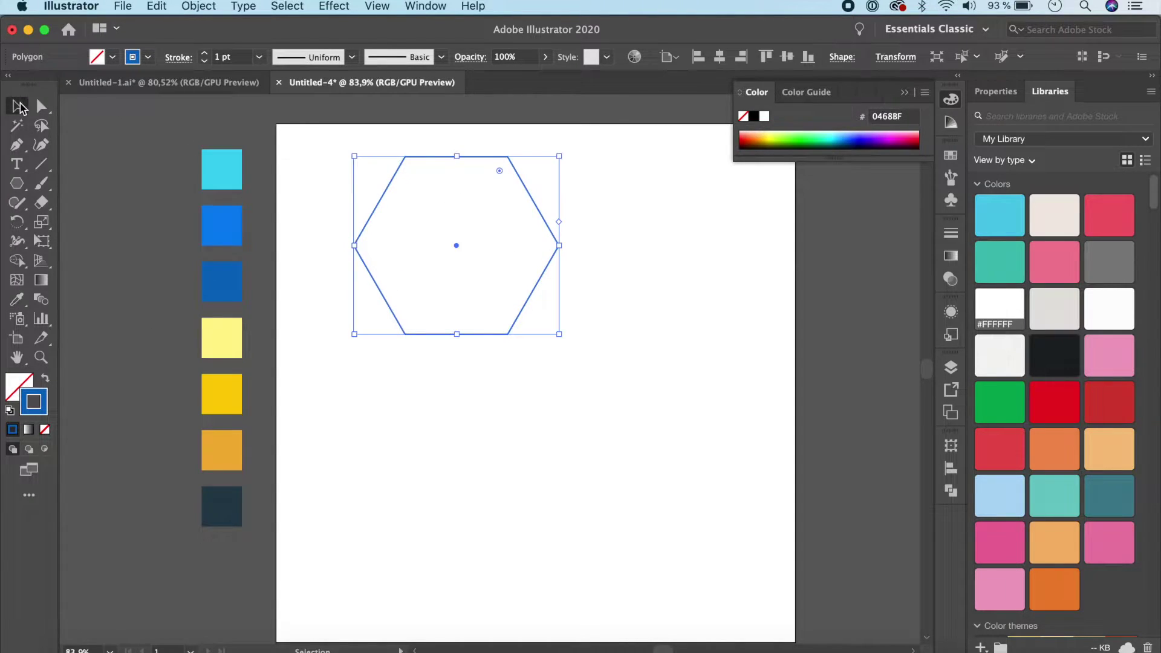
pyautogui.click(572, 417)
pyautogui.press('x')
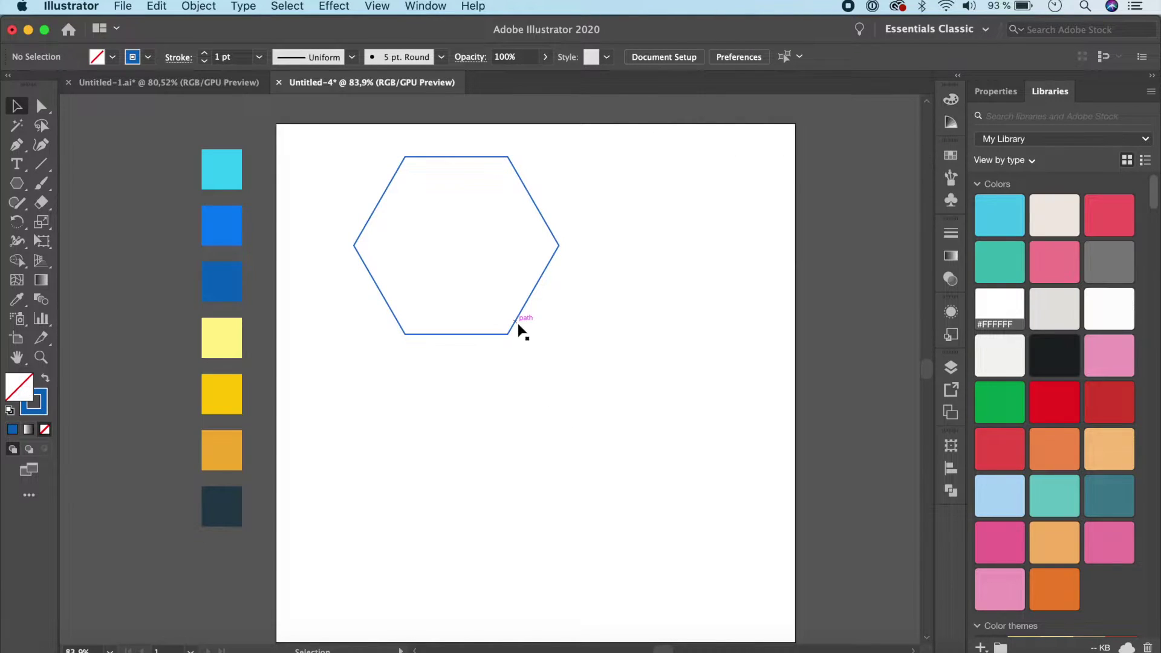
# Select the blue-outlined hexagon and show its full stroke settings.
pyautogui.click(532, 306)
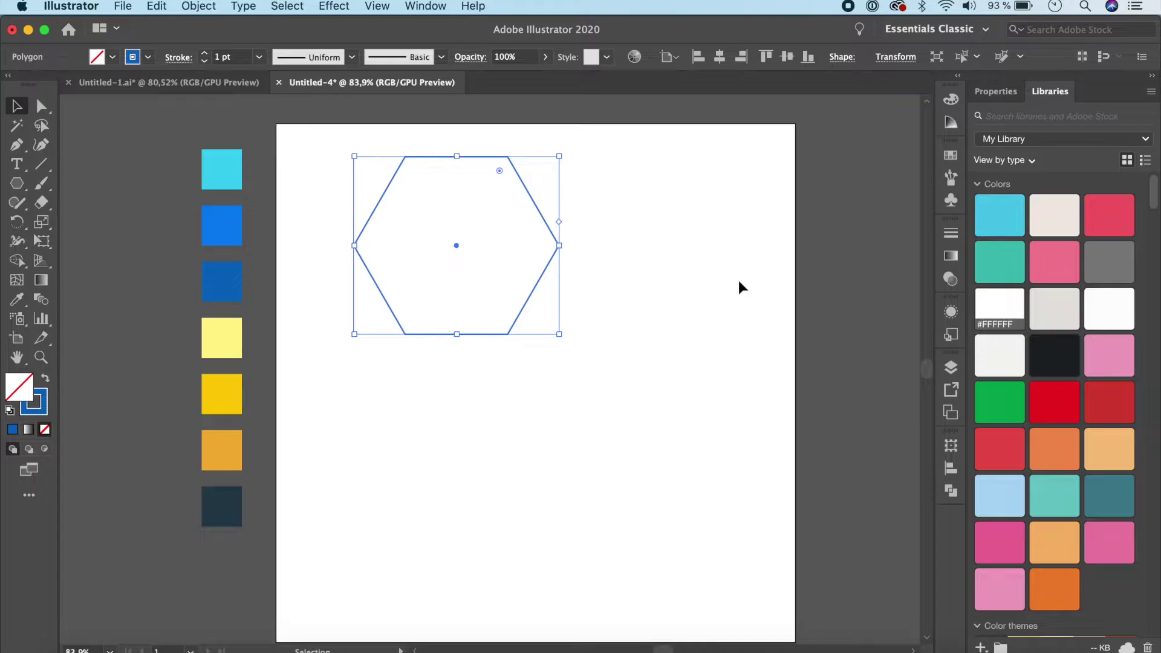
pyautogui.click(952, 234)
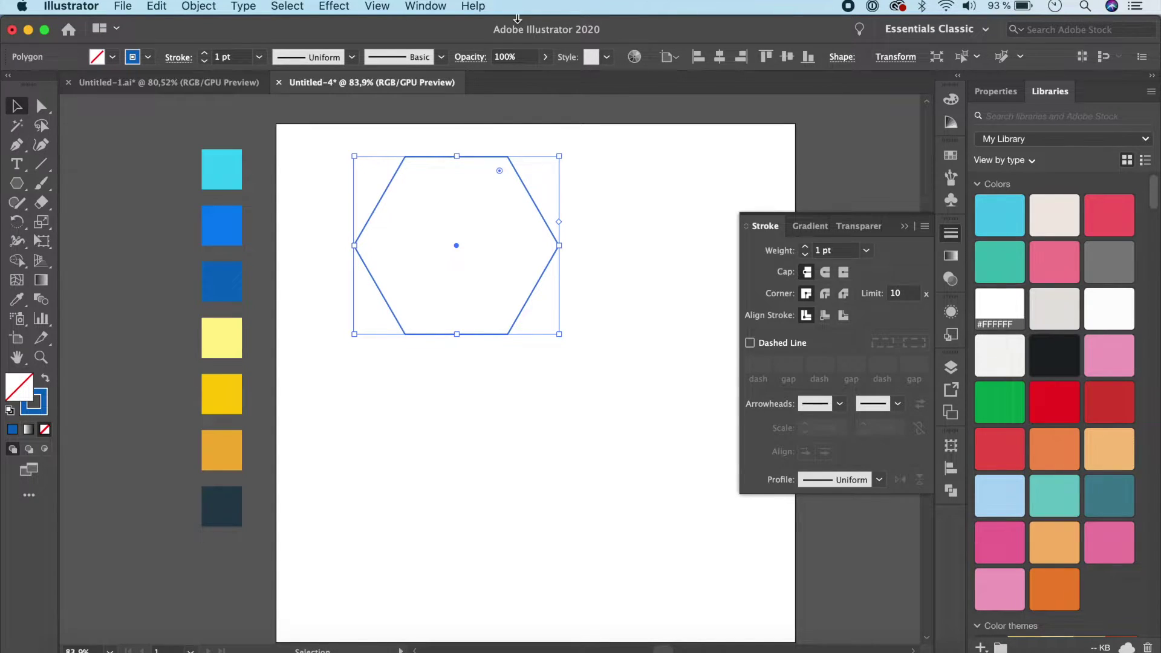
pyautogui.click(426, 6)
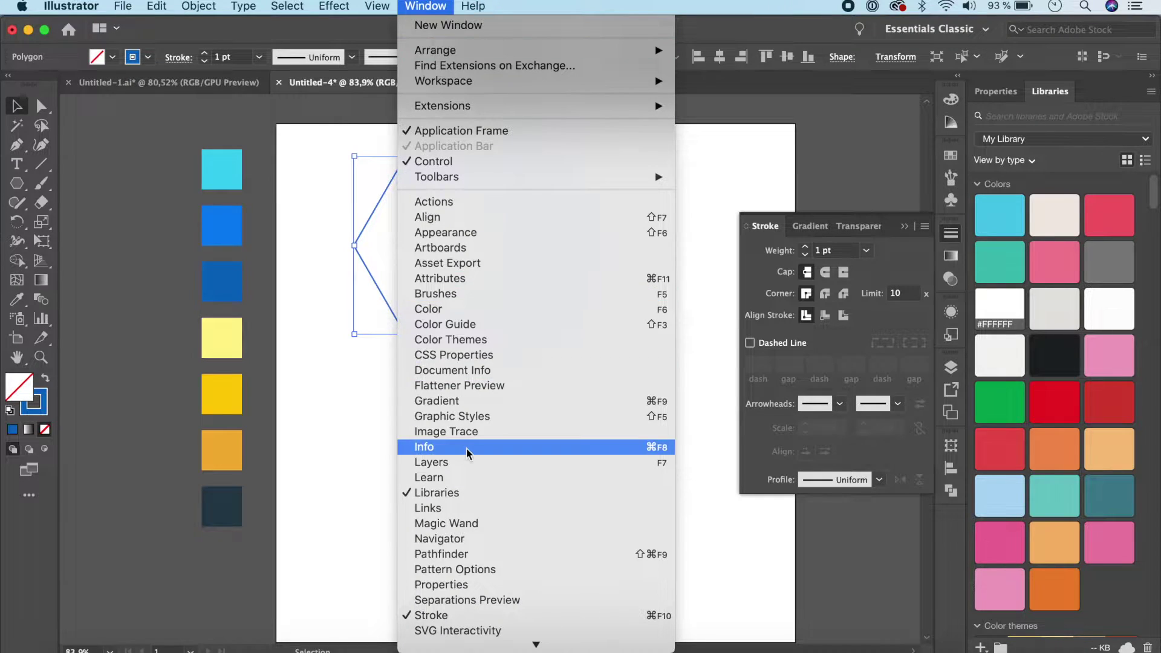
pyautogui.scroll(-3, 430, 438)
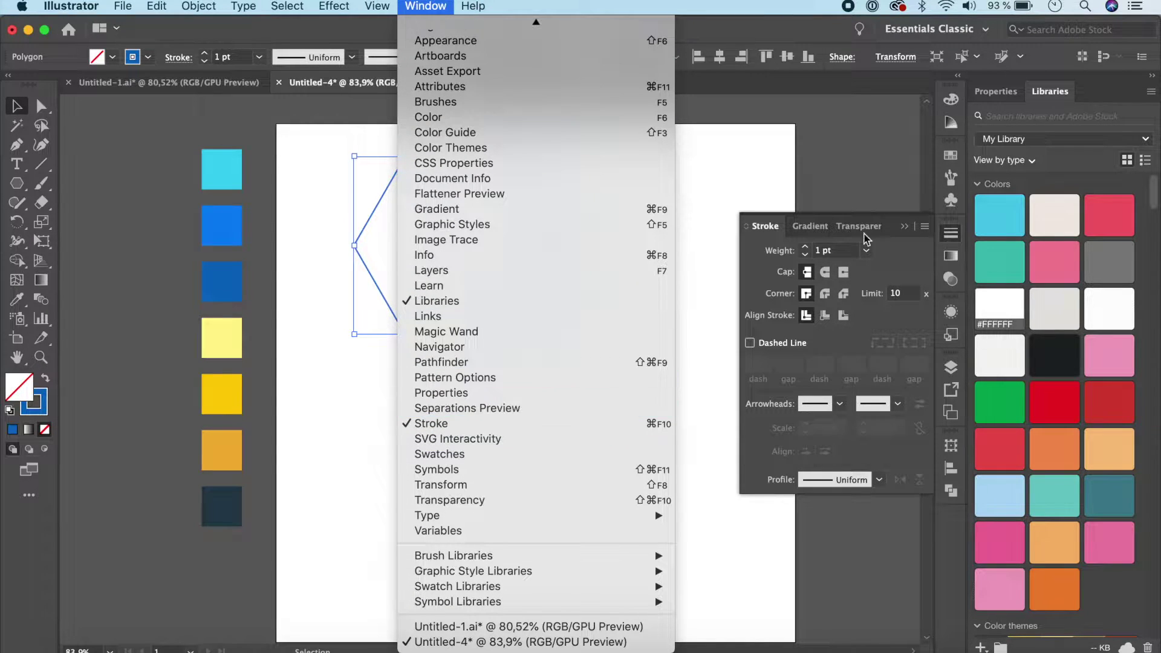
pyautogui.click(921, 258)
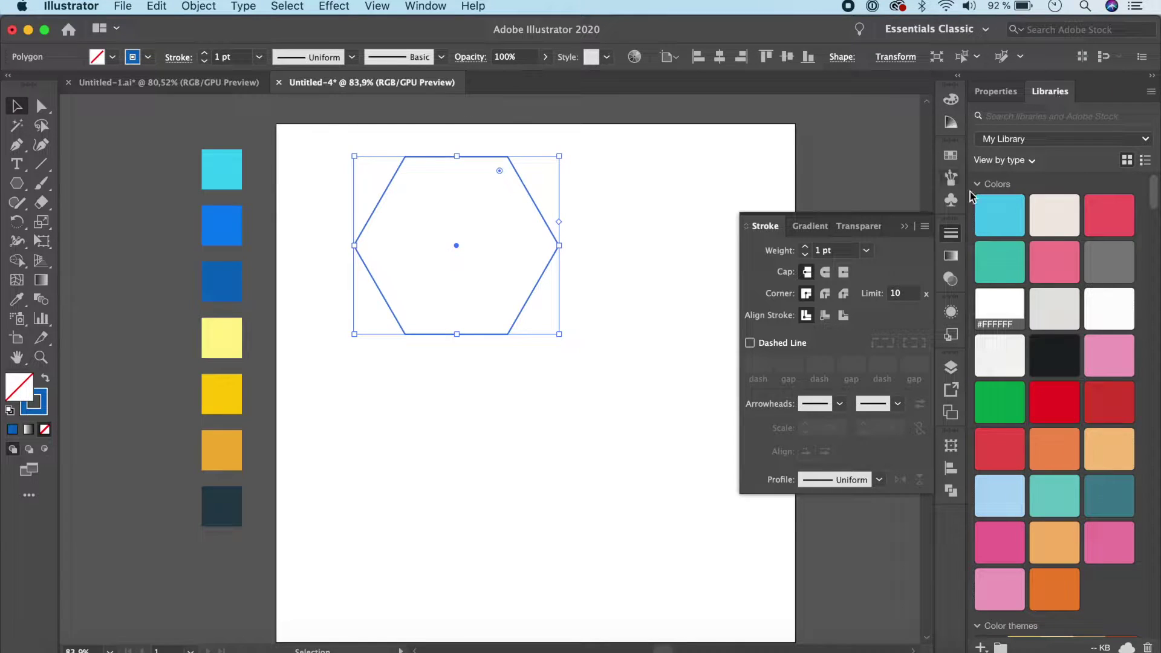
pyautogui.click(426, 8)
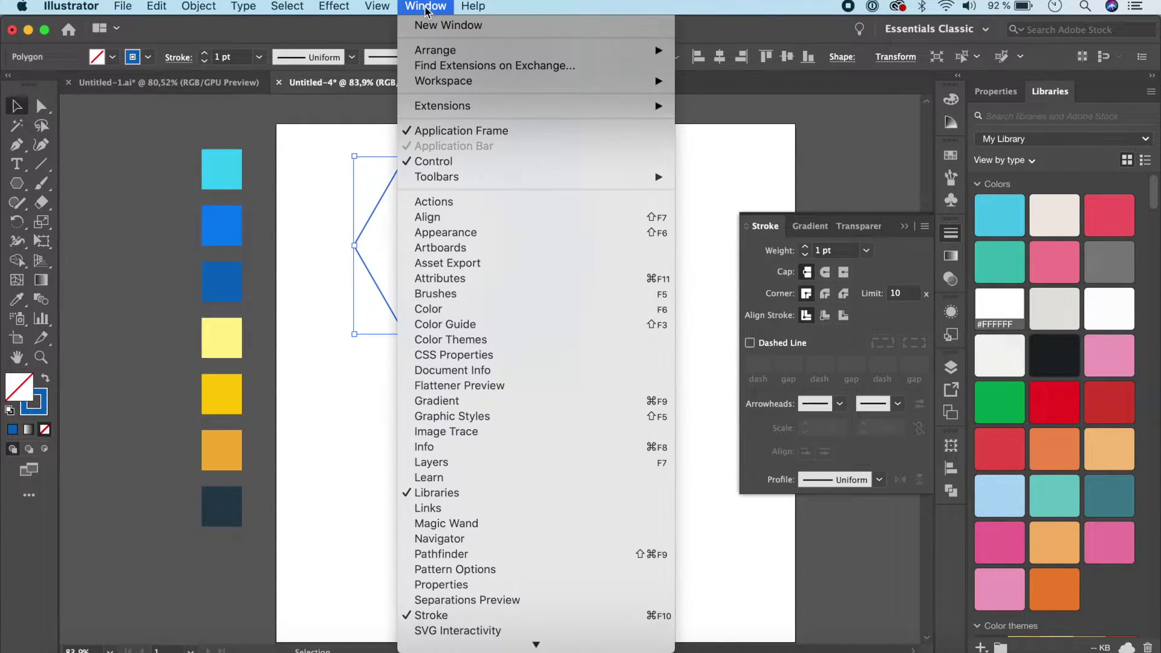
pyautogui.click(426, 8)
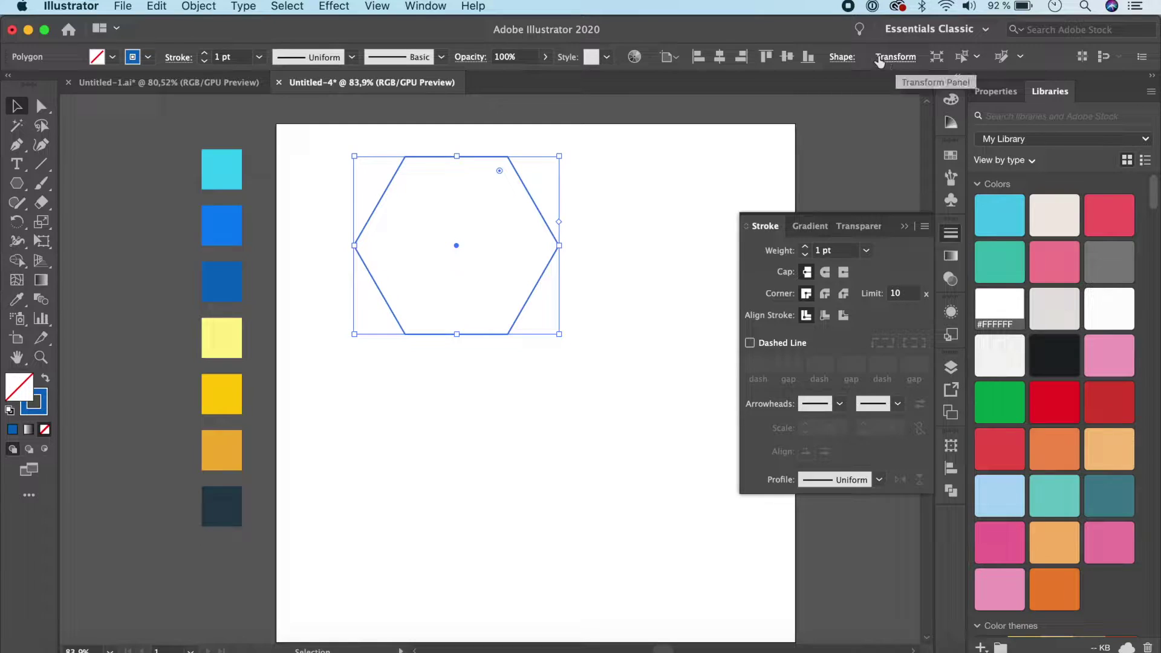
pyautogui.click(426, 6)
pyautogui.click(426, 6)
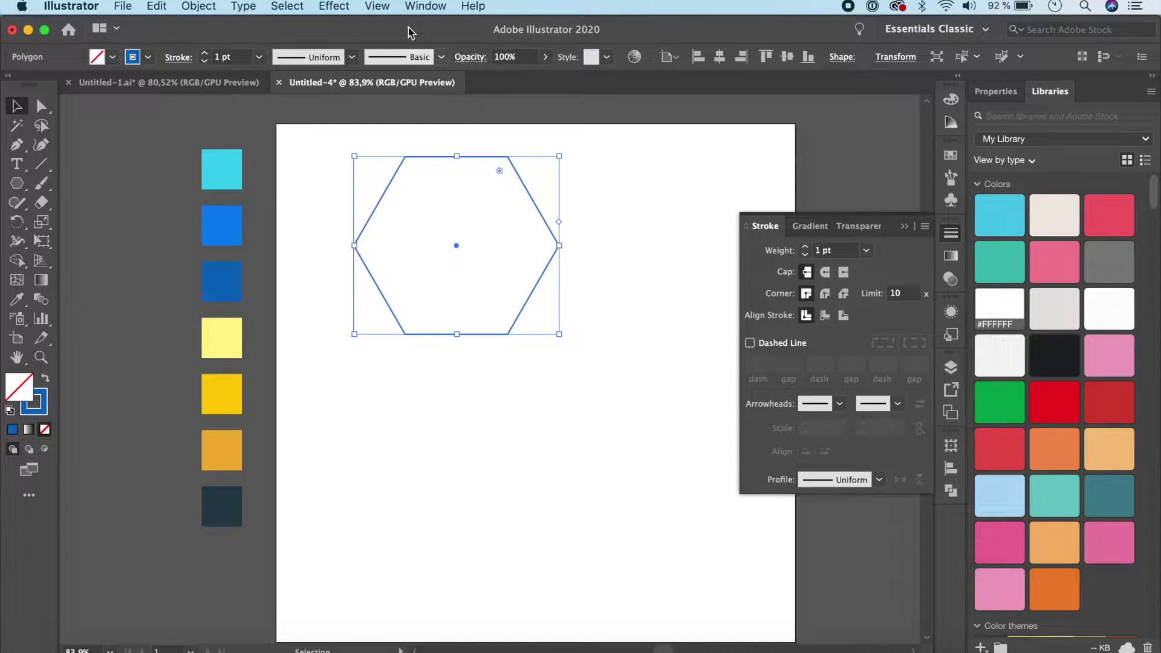
# Set the hexagon's stroke weight to 30 pt and deselect it.
pyautogui.click(867, 252)
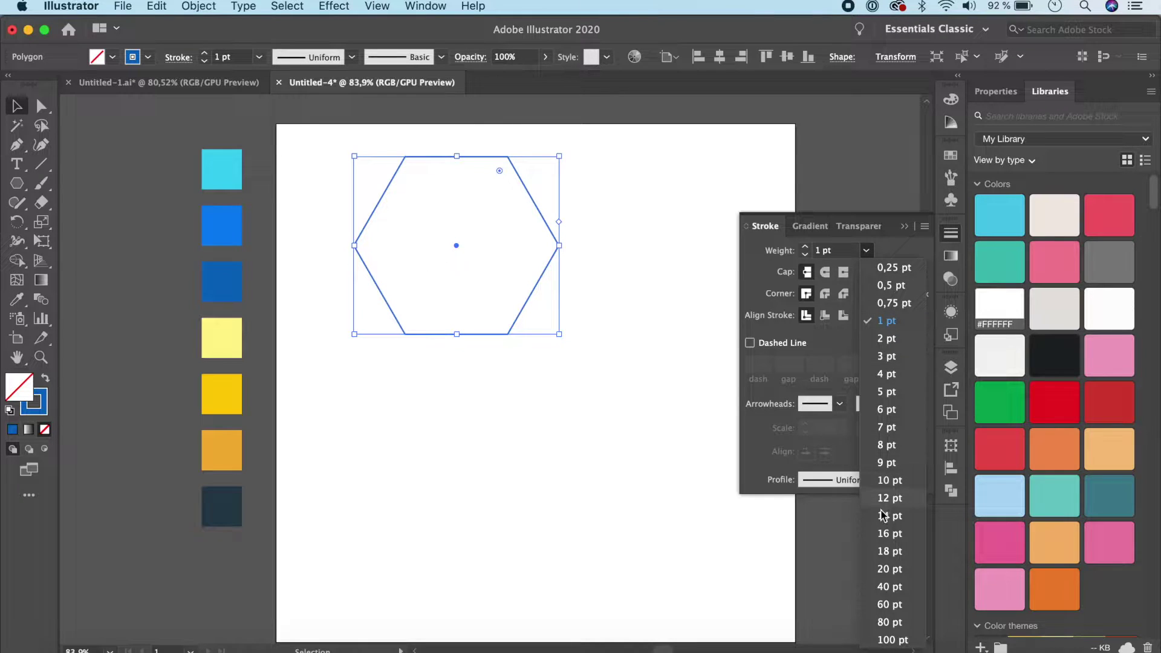
pyautogui.click(889, 572)
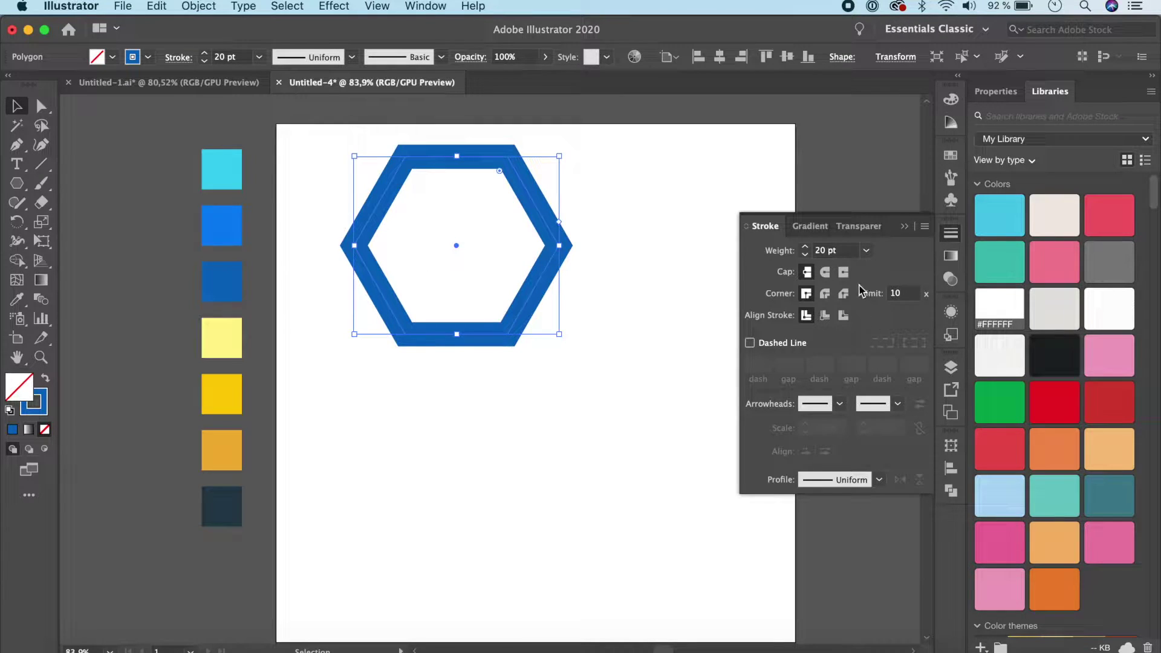
pyautogui.click(868, 251)
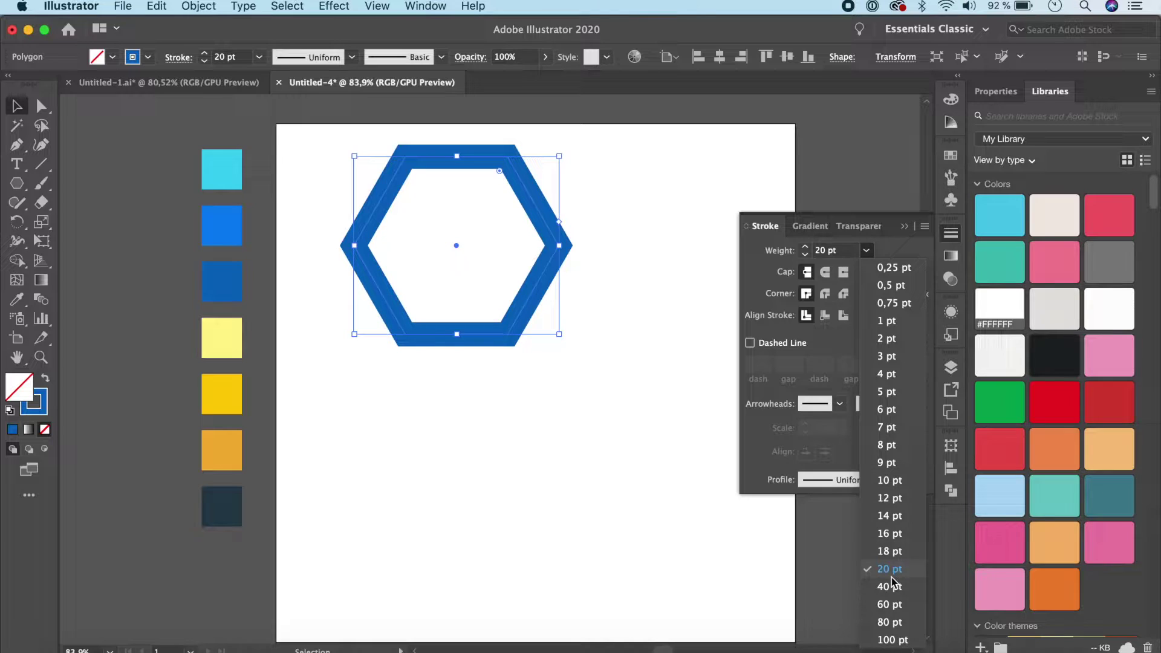
pyautogui.doubleClick(823, 251)
pyautogui.write('30')
pyautogui.press('Return')
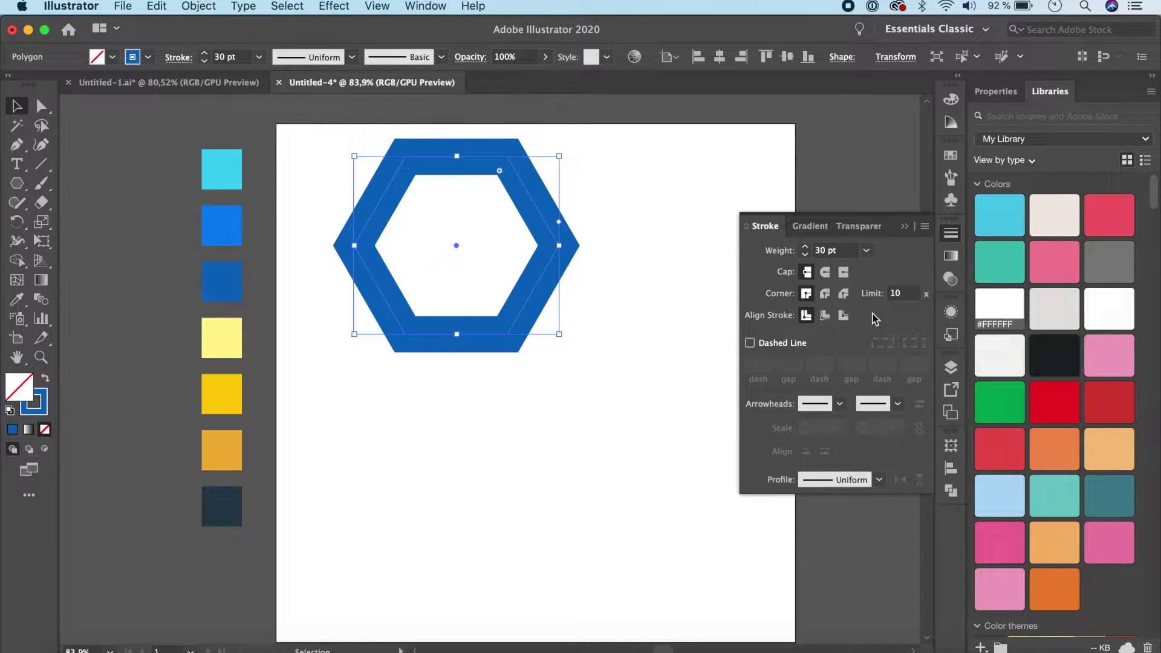
pyautogui.click(903, 227)
pyautogui.click(740, 292)
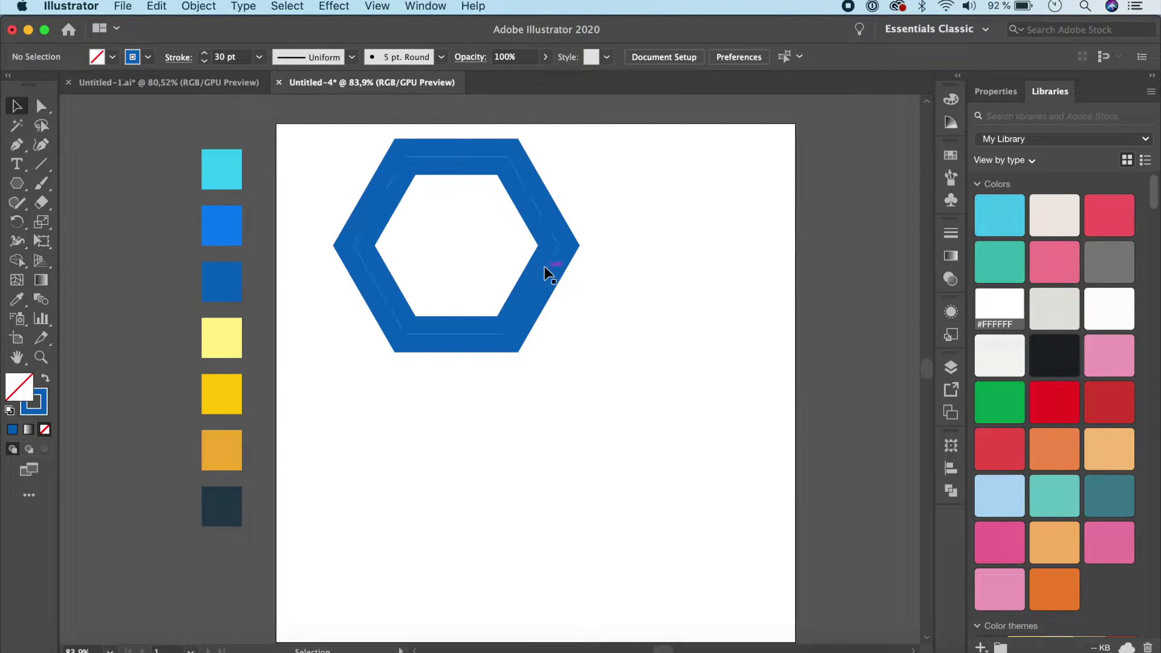
# Convert the hexagon's stroke to outlines and rotate the resulting ring so that one corner points straight up.
pyautogui.click(544, 266)
pyautogui.click(213, 8)
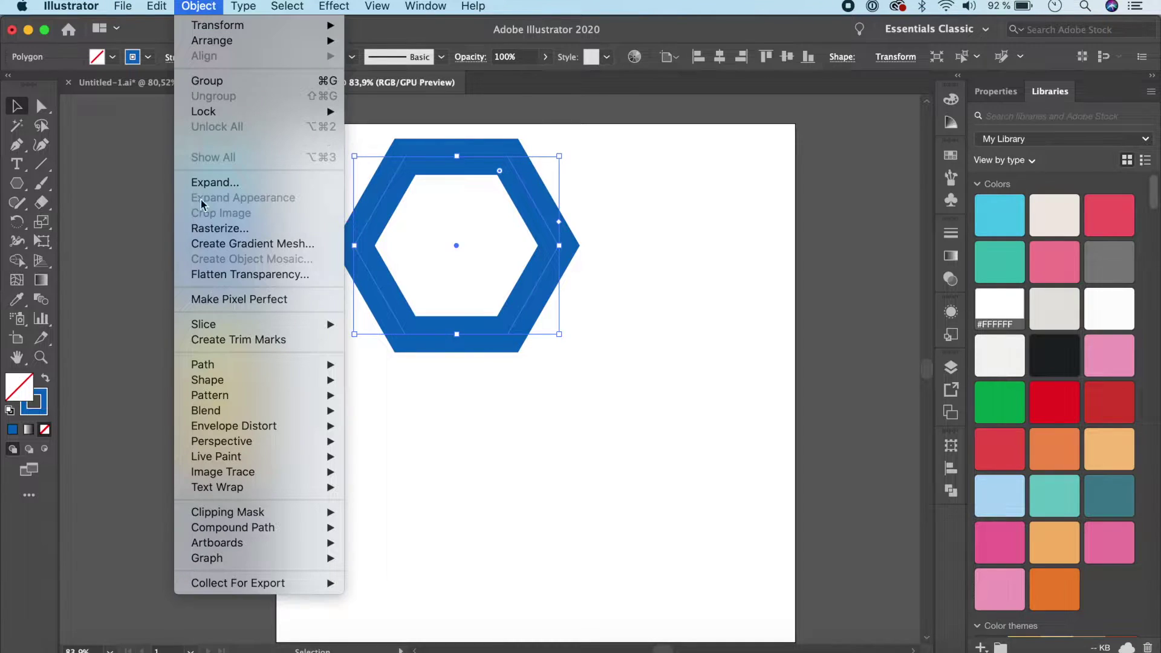
pyautogui.moveTo(215, 363)
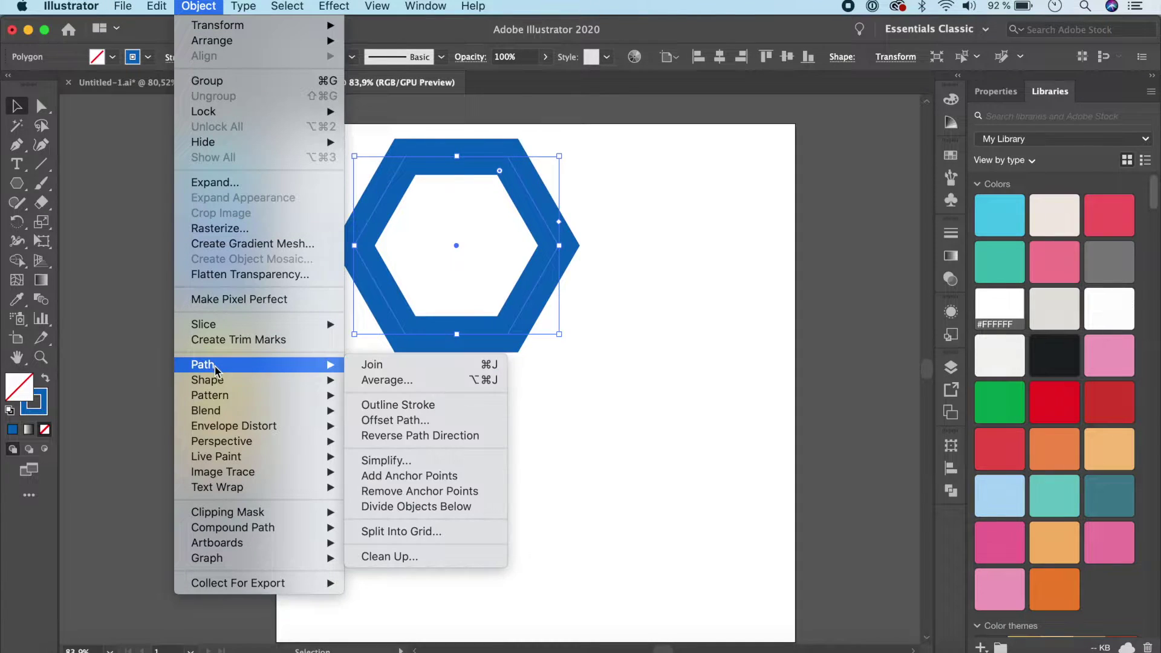
pyautogui.click(421, 414)
pyautogui.click(674, 309)
pyautogui.click(552, 284)
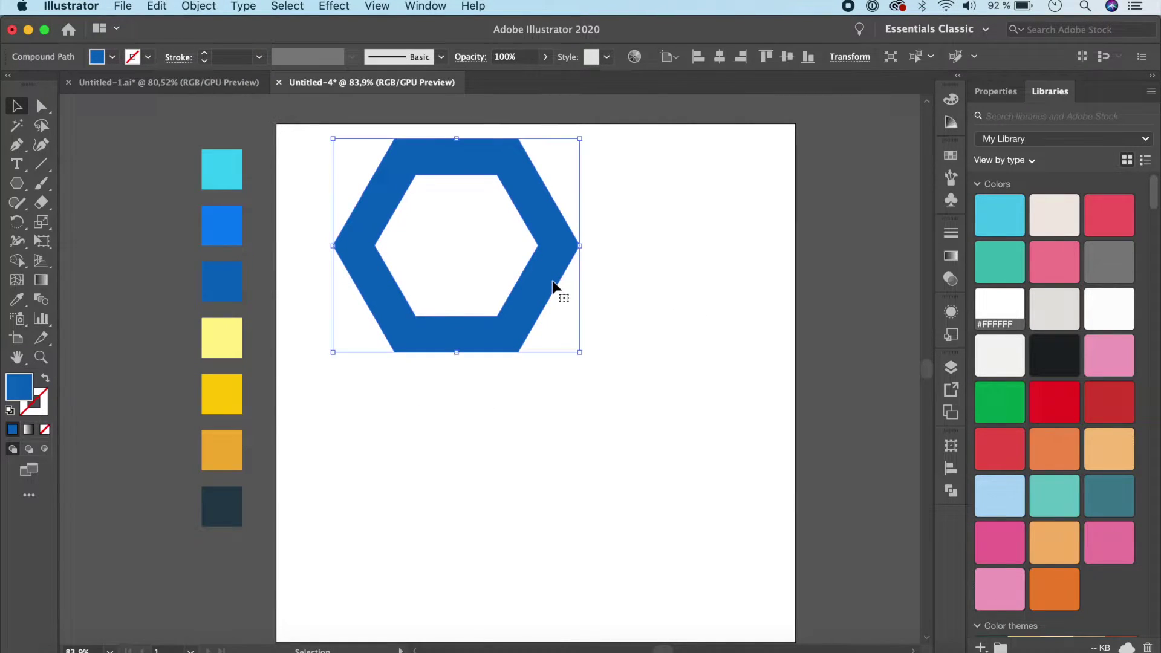
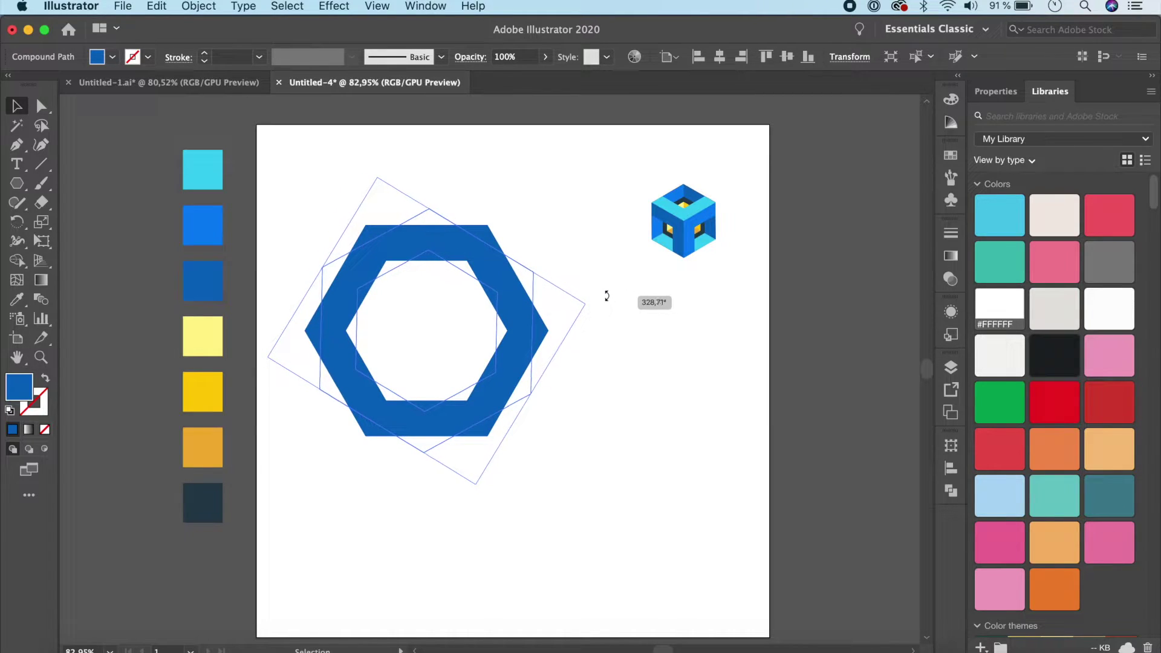
pyautogui.click(641, 362)
pyautogui.click(527, 342)
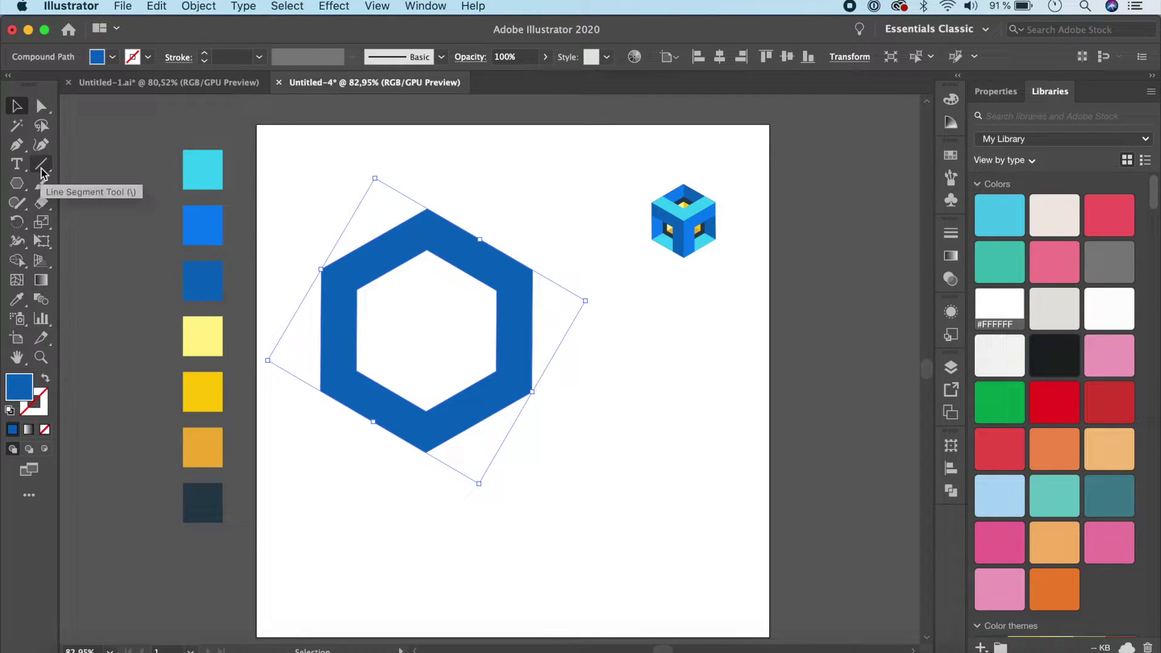
# Draw three line segments joining the ring's inner and outer corners at the lower left, the top and the lower right.
pyautogui.moveTo(41, 171); pyautogui.dragTo(101, 165)
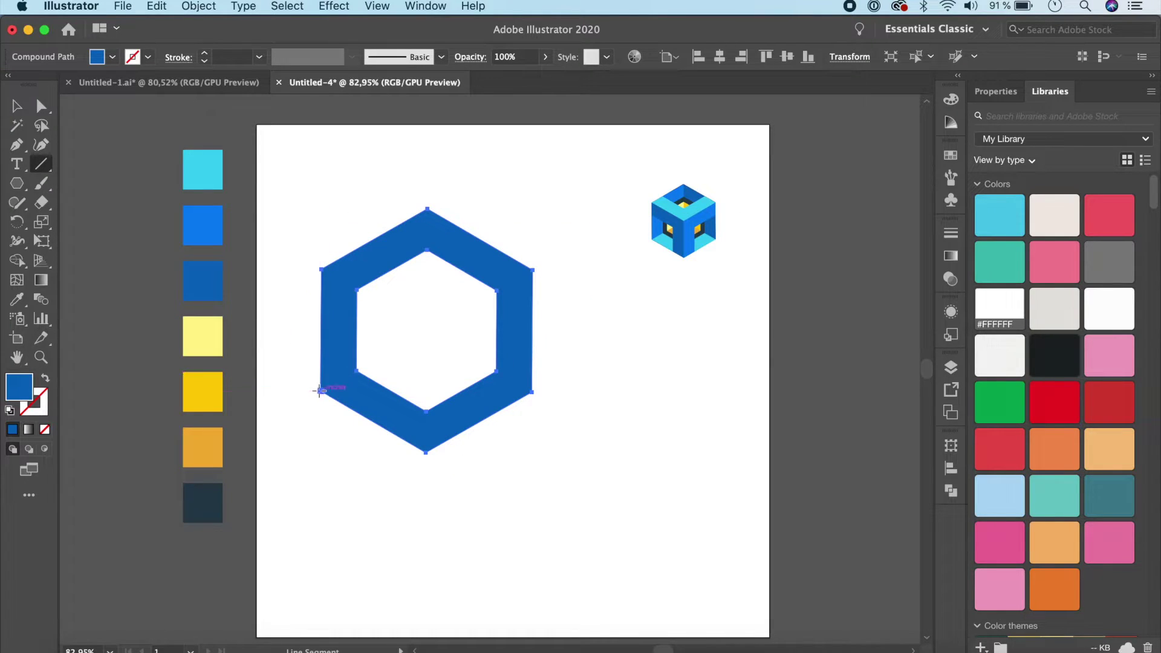
pyautogui.moveTo(321, 391); pyautogui.dragTo(356, 371)
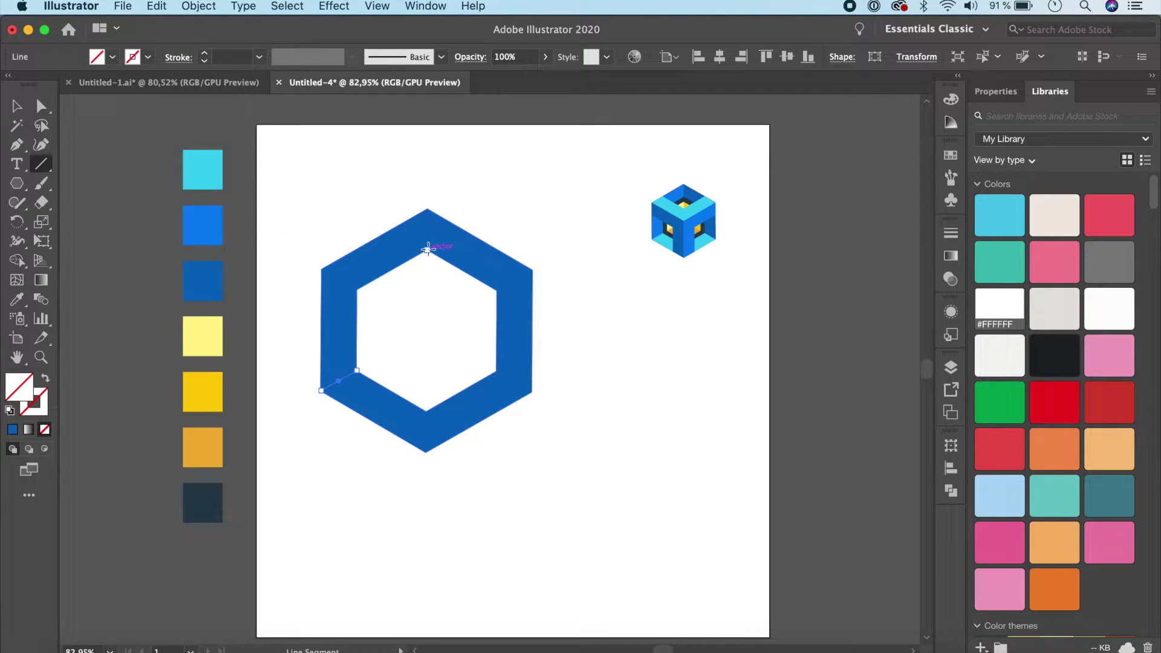
pyautogui.moveTo(428, 248); pyautogui.dragTo(428, 208)
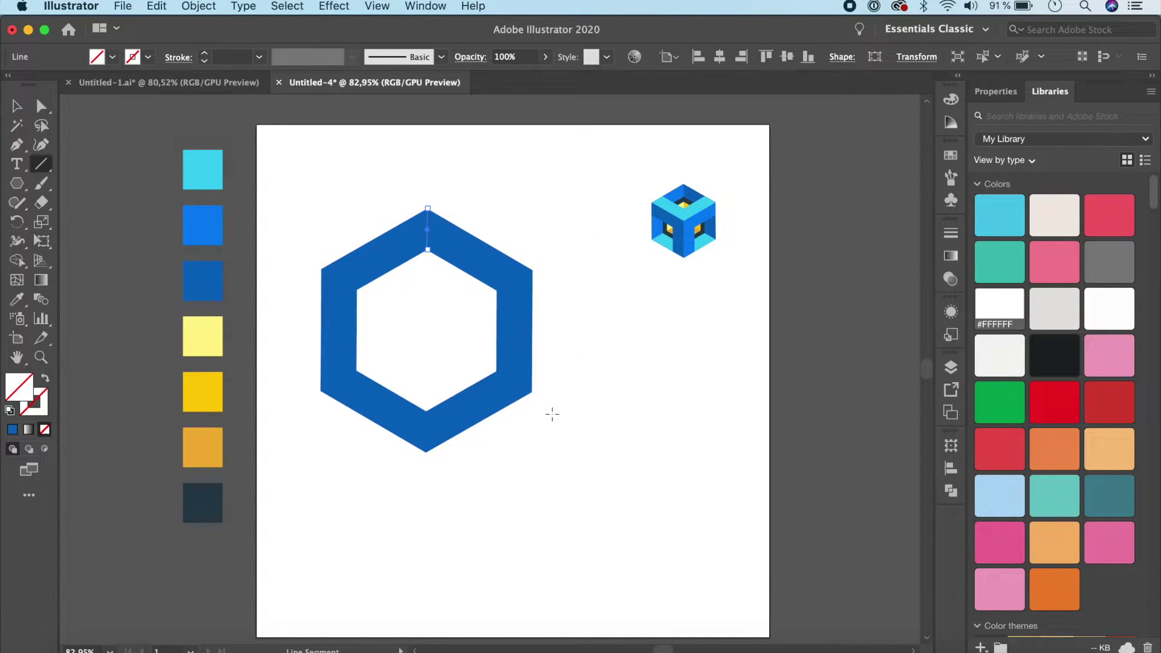
pyautogui.moveTo(497, 371); pyautogui.dragTo(532, 392)
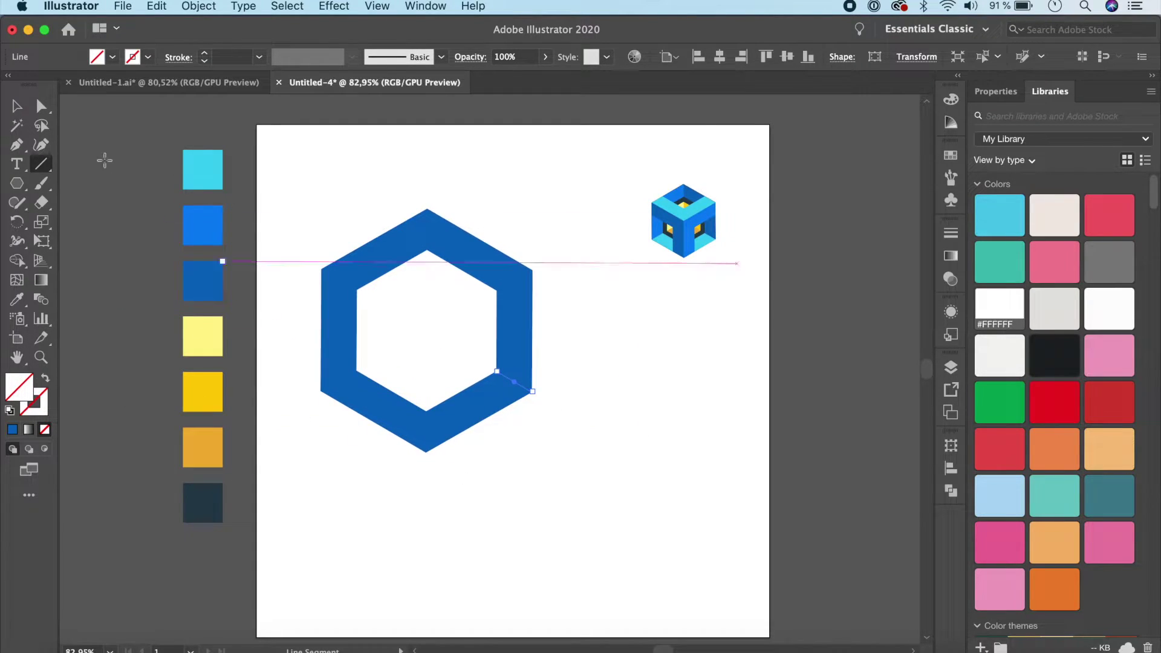
# Cut the hexagon ring along its three corner lines with the Pathfinder Divide operation.
pyautogui.press('v')
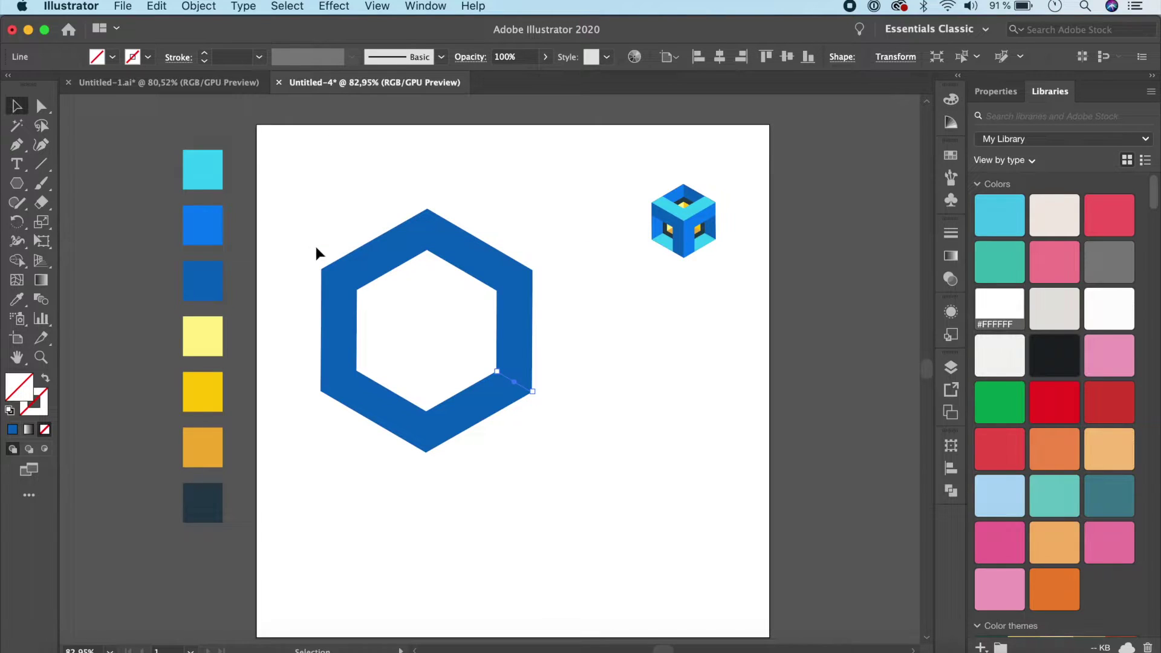
pyautogui.moveTo(296, 189); pyautogui.dragTo(569, 491)
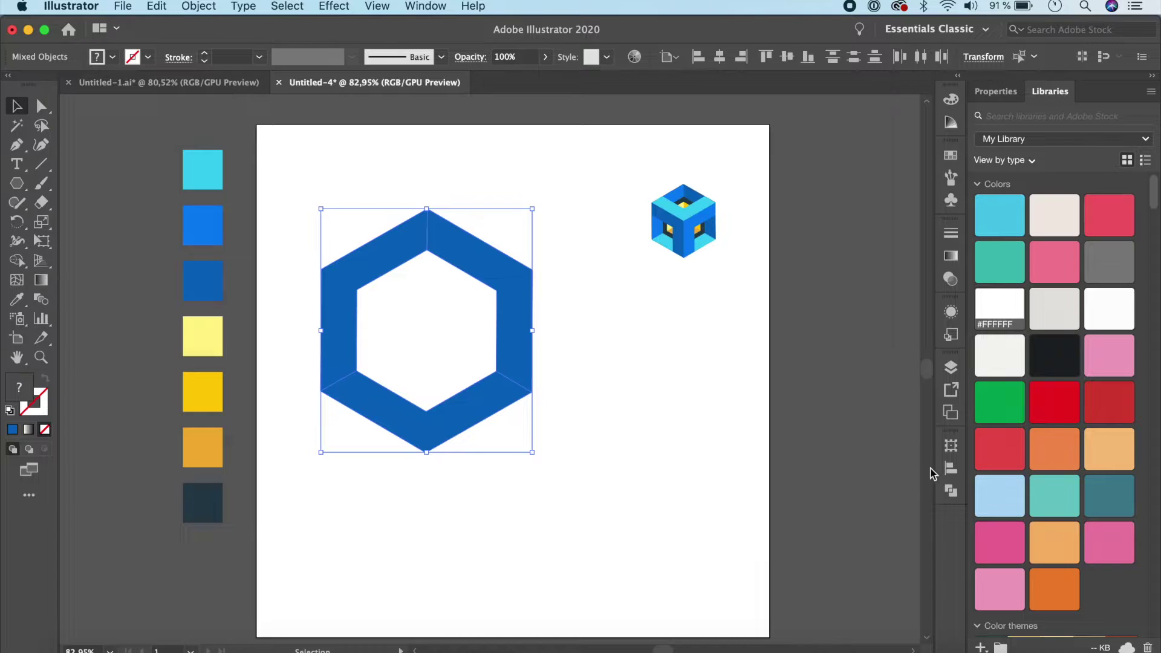
pyautogui.click(951, 495)
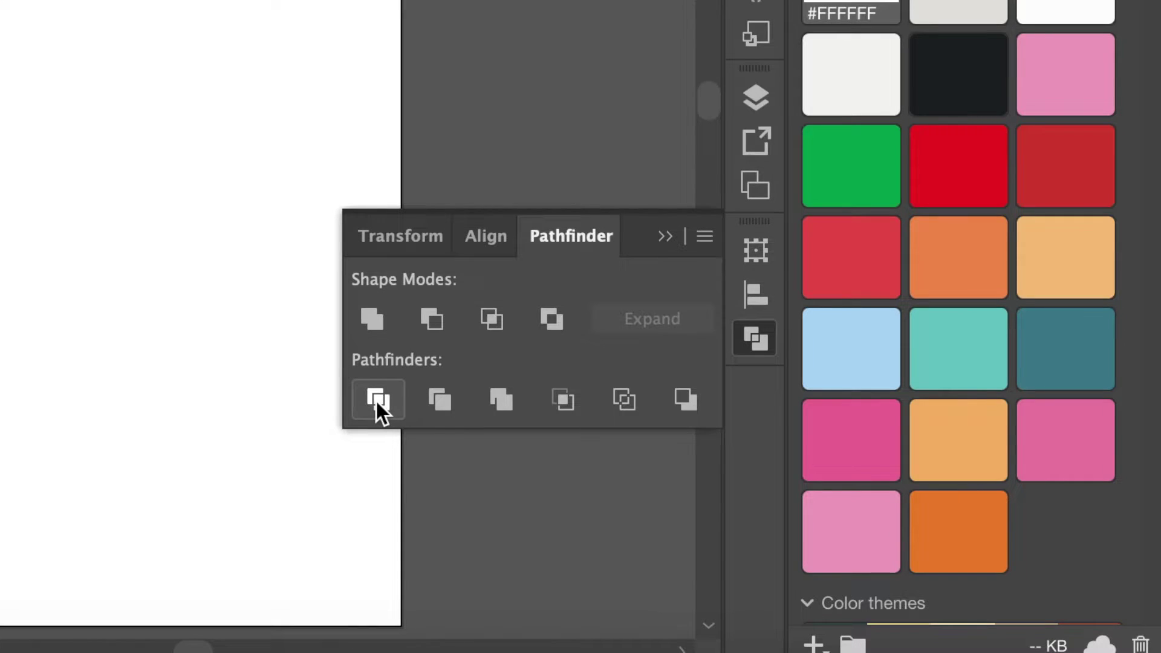
pyautogui.click(377, 400)
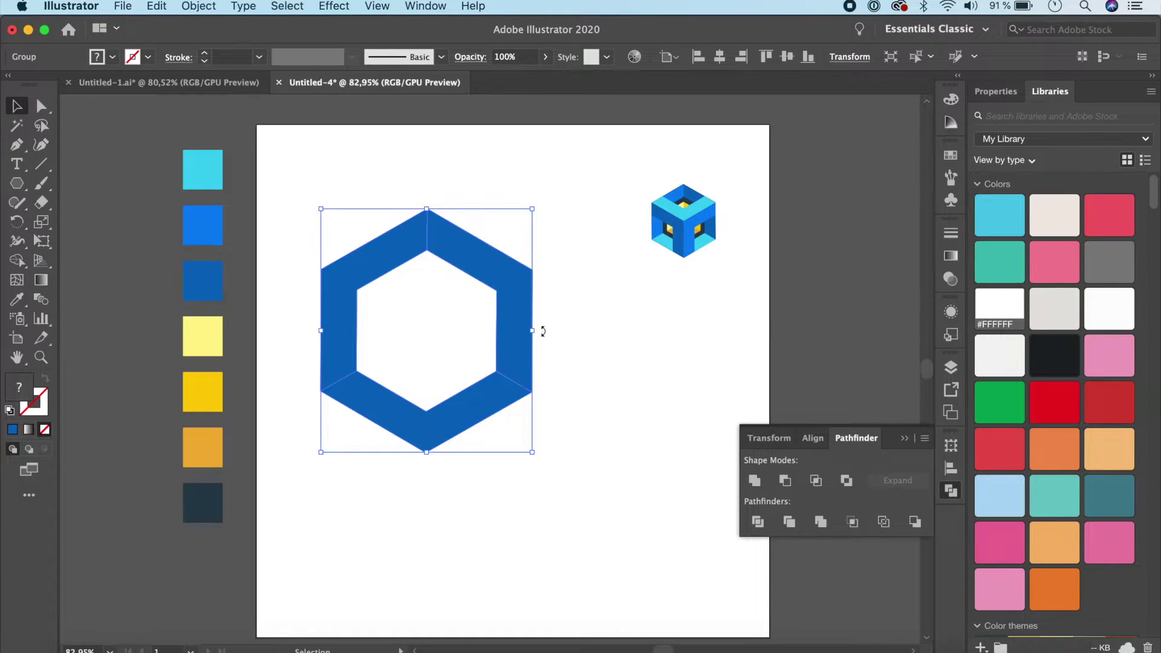
# Ungroup the divided hexagon and check that each of its three pieces can be selected separately.
pyautogui.press('super+shift+g')
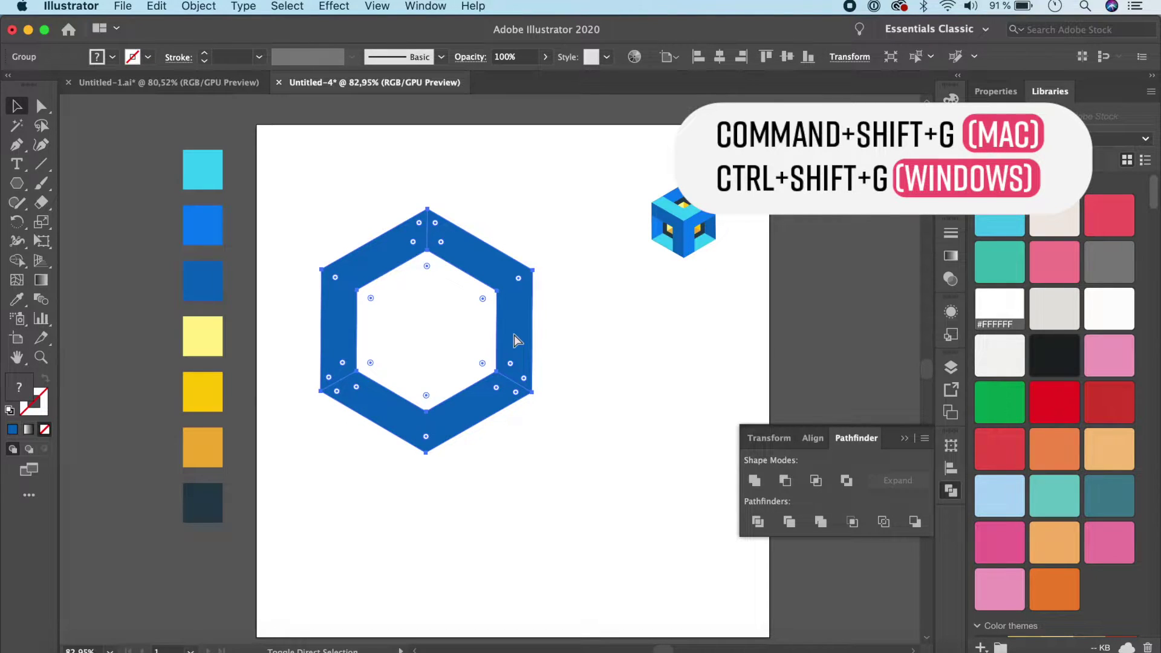
pyautogui.click(515, 336)
pyautogui.click(582, 340)
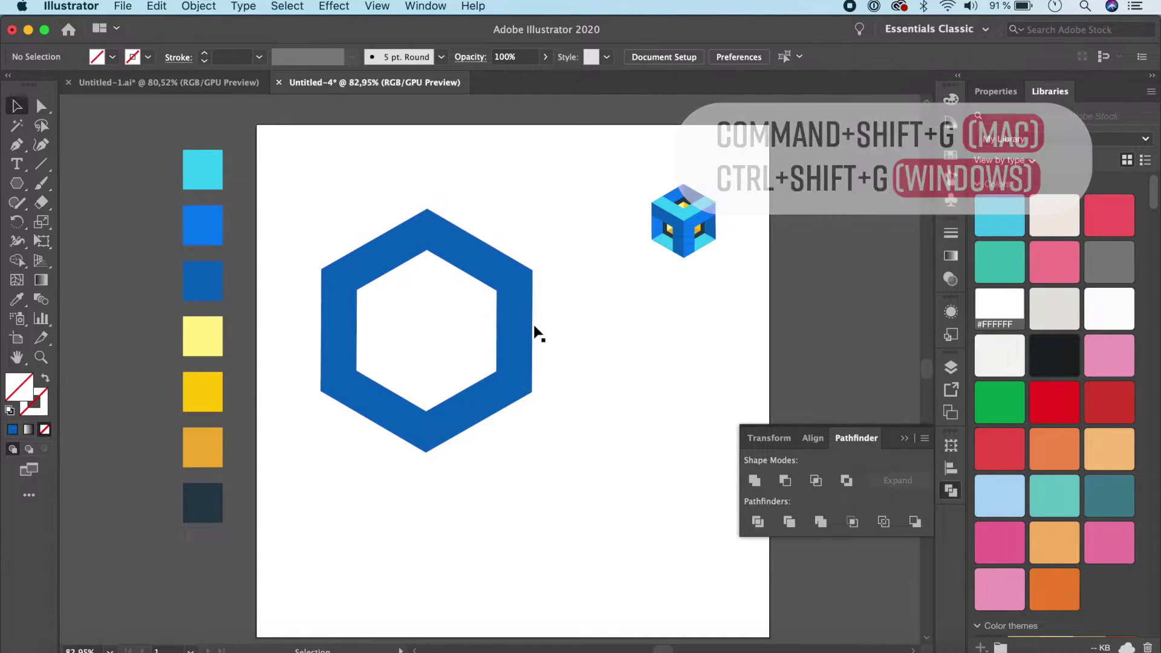
pyautogui.click(518, 333)
pyautogui.click(462, 404)
pyautogui.click(339, 331)
pyautogui.click(699, 351)
pyautogui.click(522, 303)
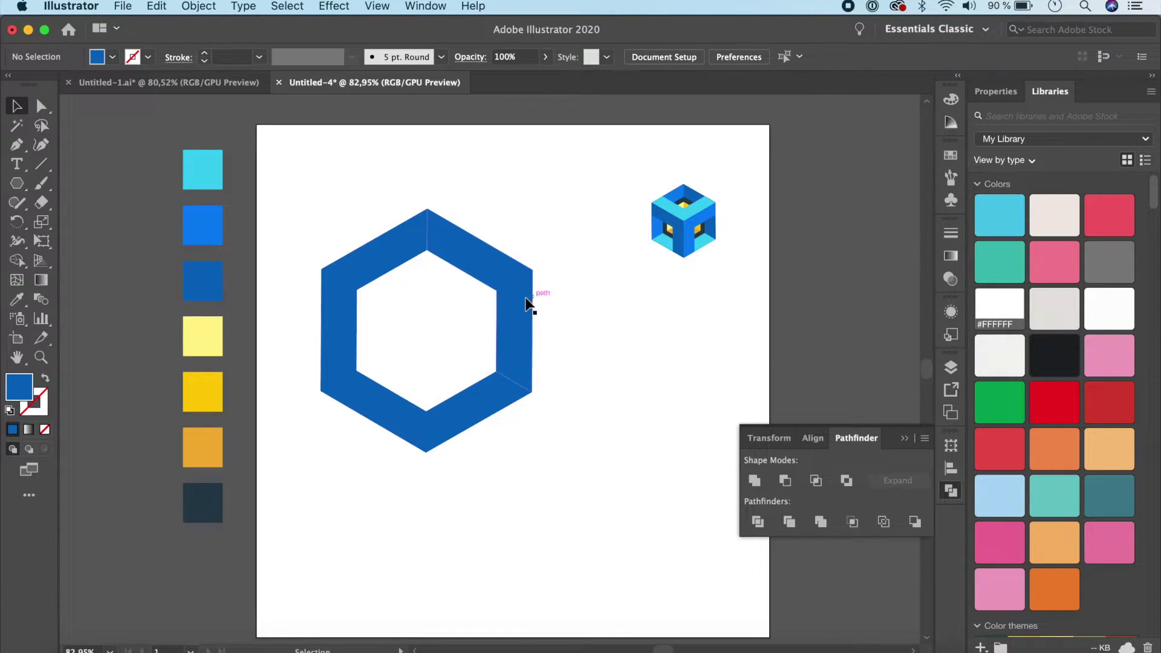
# Recolour the left piece of the hexagon with the bright blue sampled from the second palette square.
pyautogui.click(340, 265)
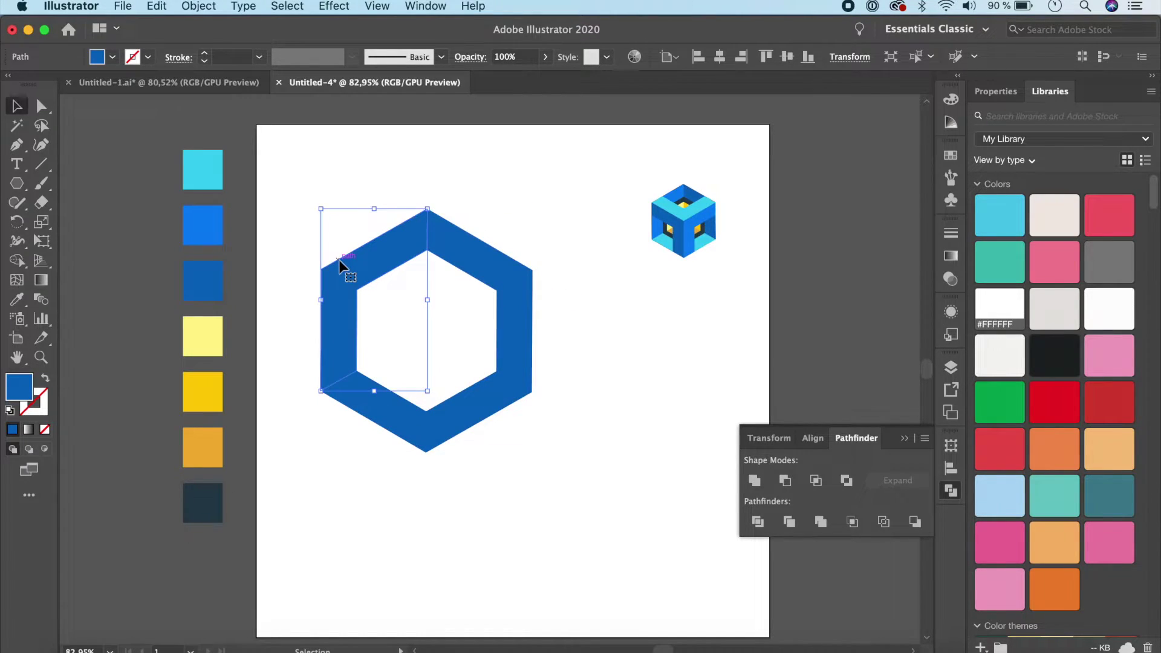
pyautogui.press('i')
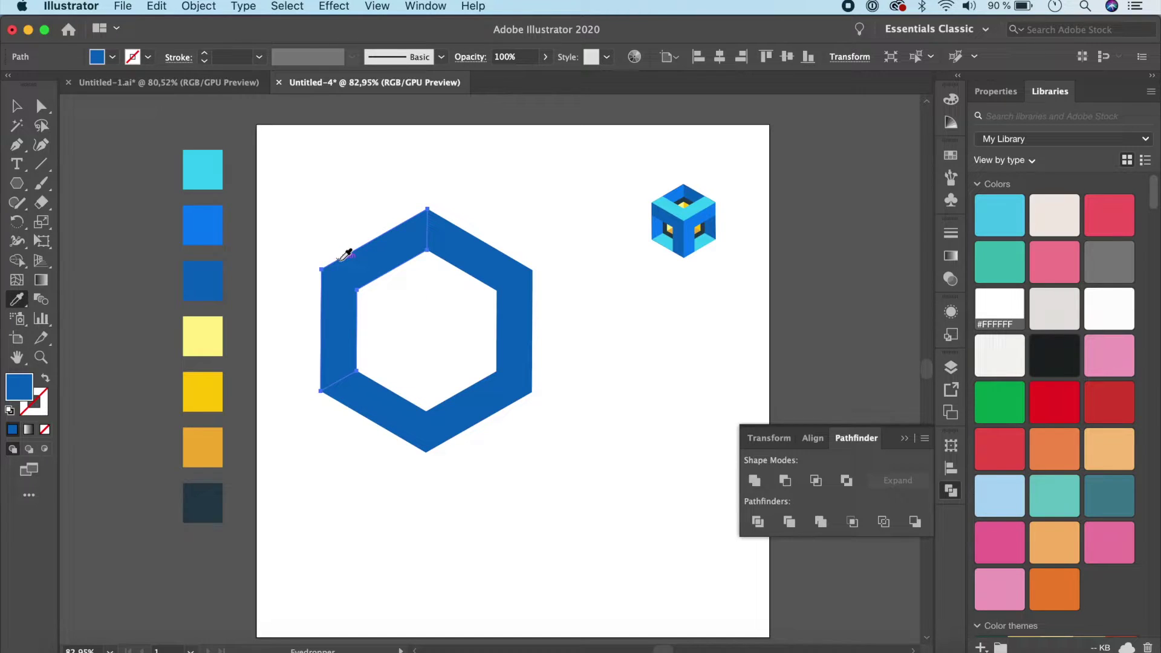
pyautogui.click(199, 217)
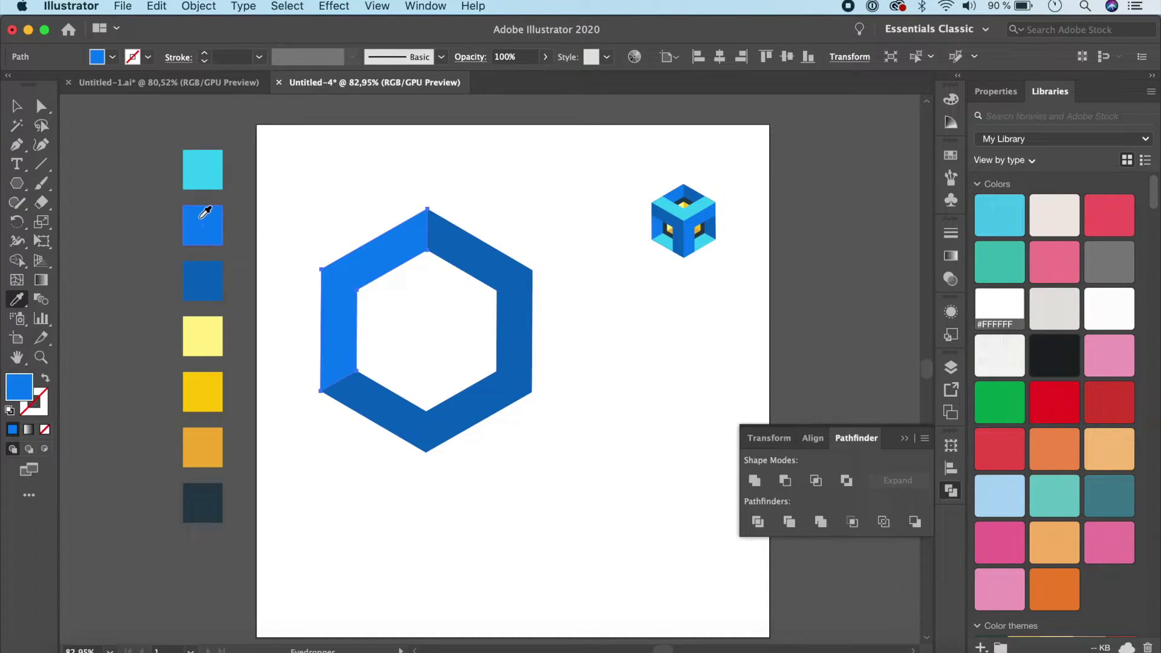
# Recolour the bottom piece of the hexagon with the cyan sampled from the first palette square and deselect it.
pyautogui.keyDown('super'); pyautogui.click(431, 422); pyautogui.keyUp('super')
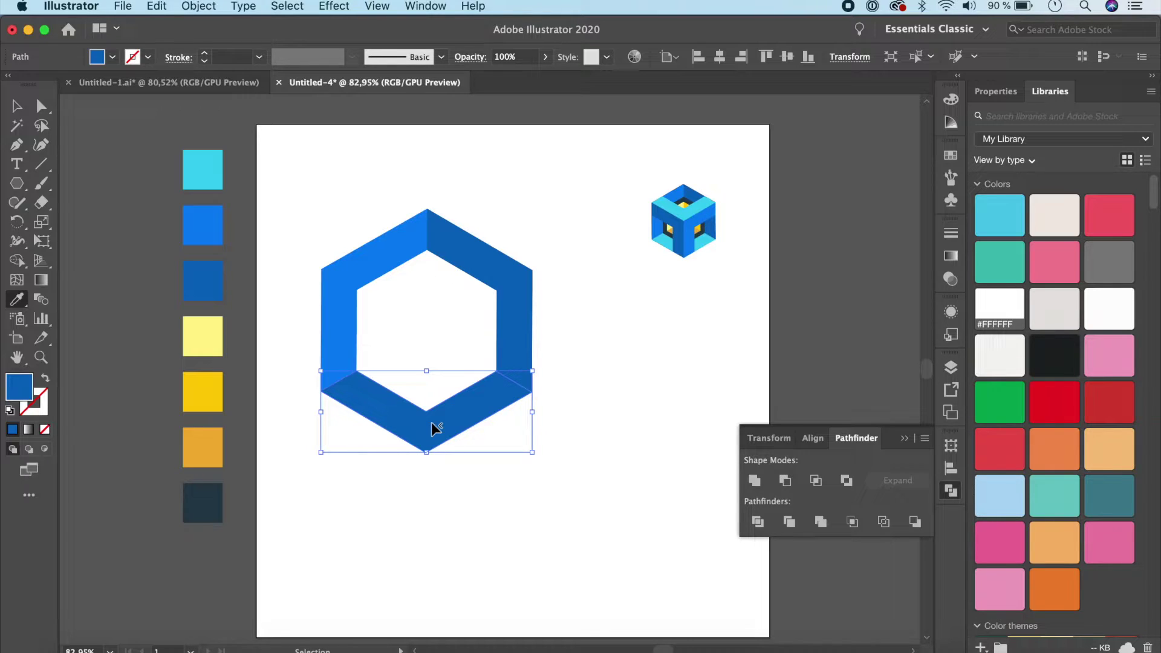
pyautogui.press('i')
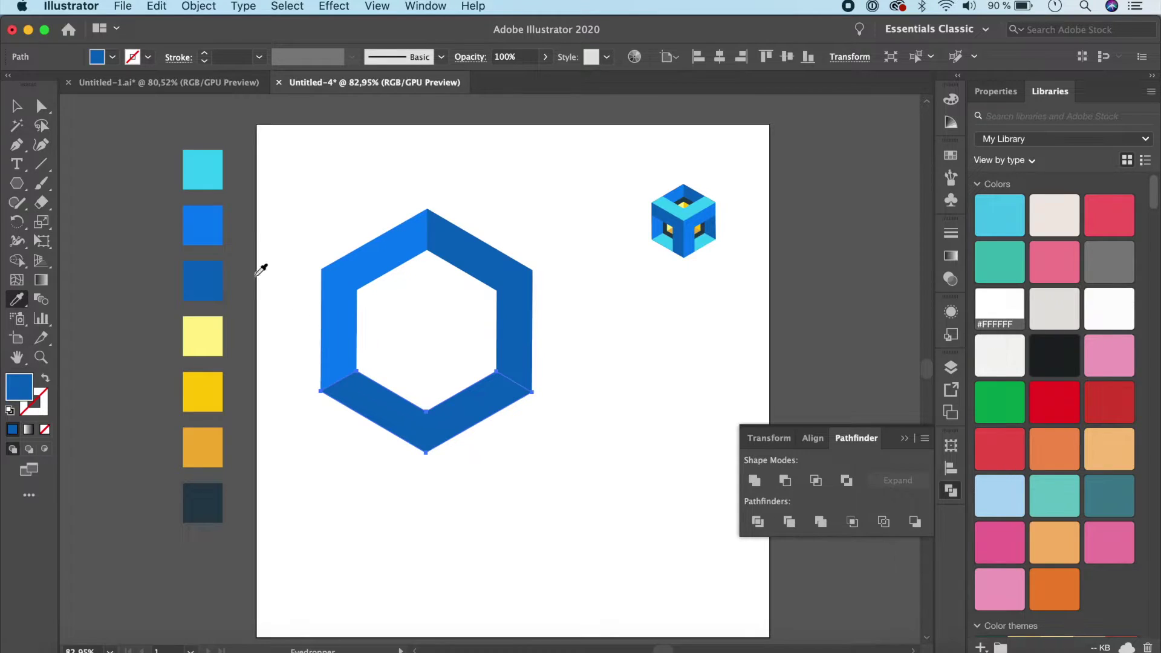
pyautogui.click(218, 173)
pyautogui.press('v')
pyautogui.click(319, 182)
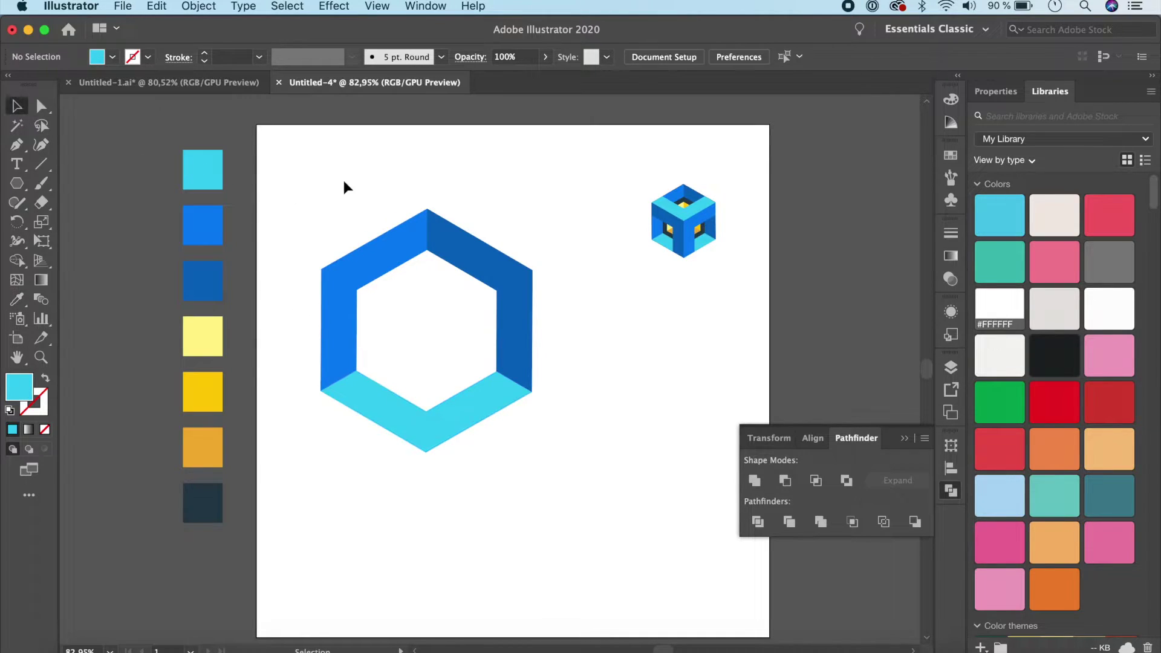
# Duplicate the whole three-coloured hexagon and place the copy outside the artboard on its right side.
pyautogui.moveTo(303, 190); pyautogui.dragTo(565, 486)
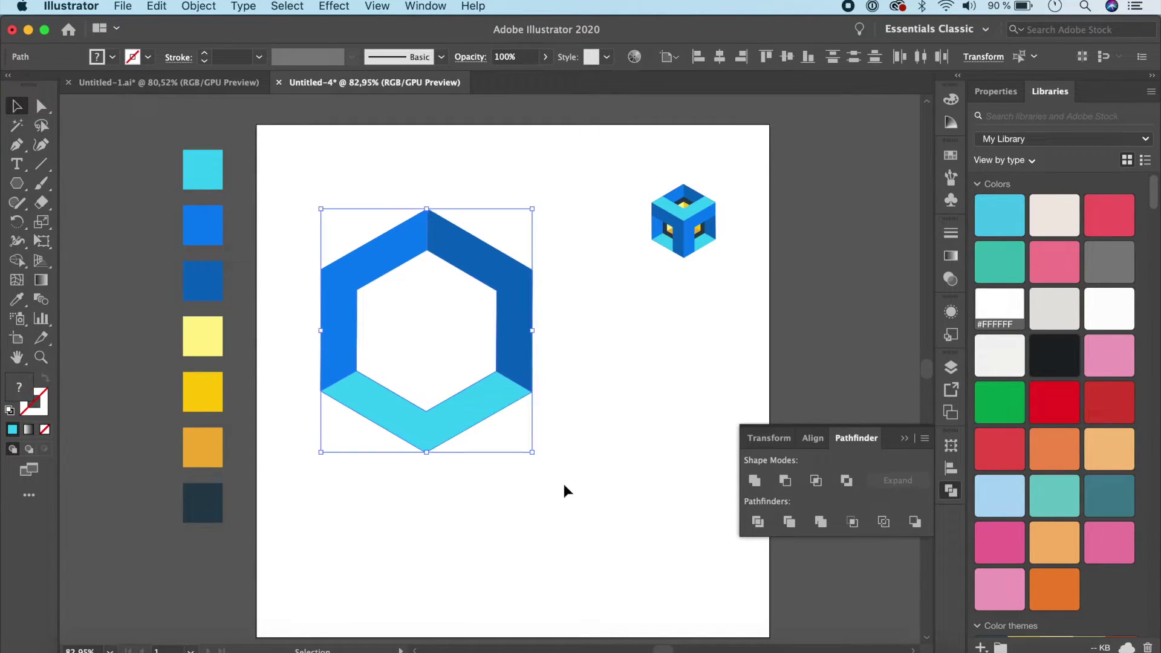
pyautogui.hscroll(4, 564, 484)
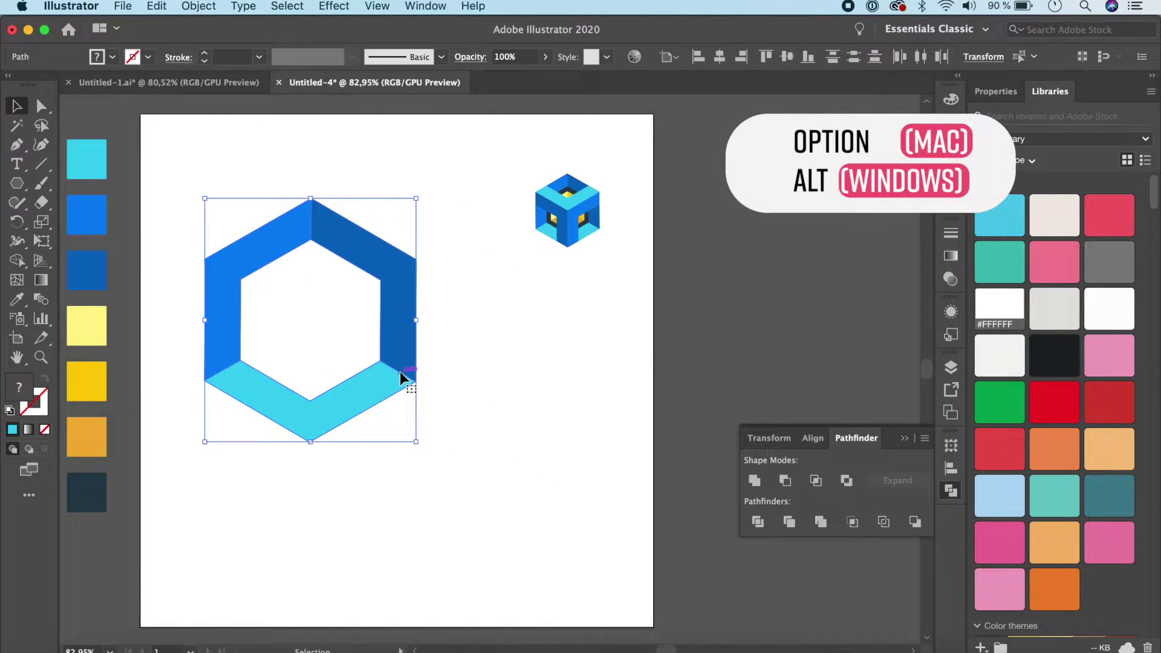
pyautogui.moveTo(401, 371); pyautogui.dragTo(895, 294)
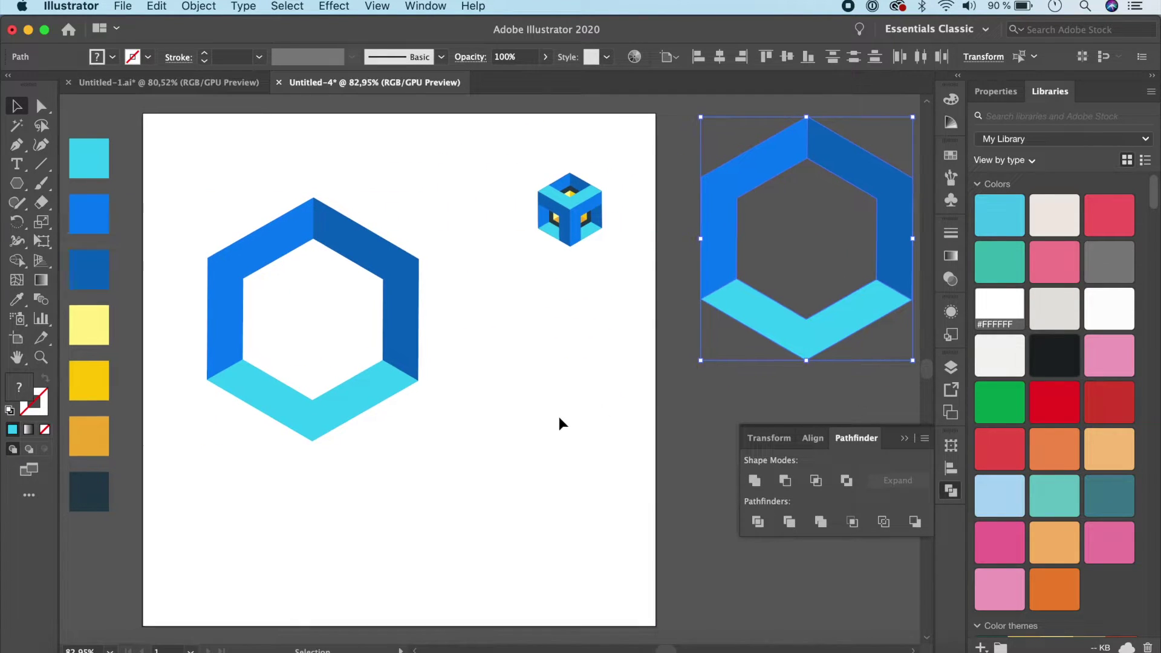
# Group the three coloured pieces of the hexagon on the artboard and deselect the group.
pyautogui.hscroll(-4, 559, 416)
pyautogui.scroll(1, 558, 416)
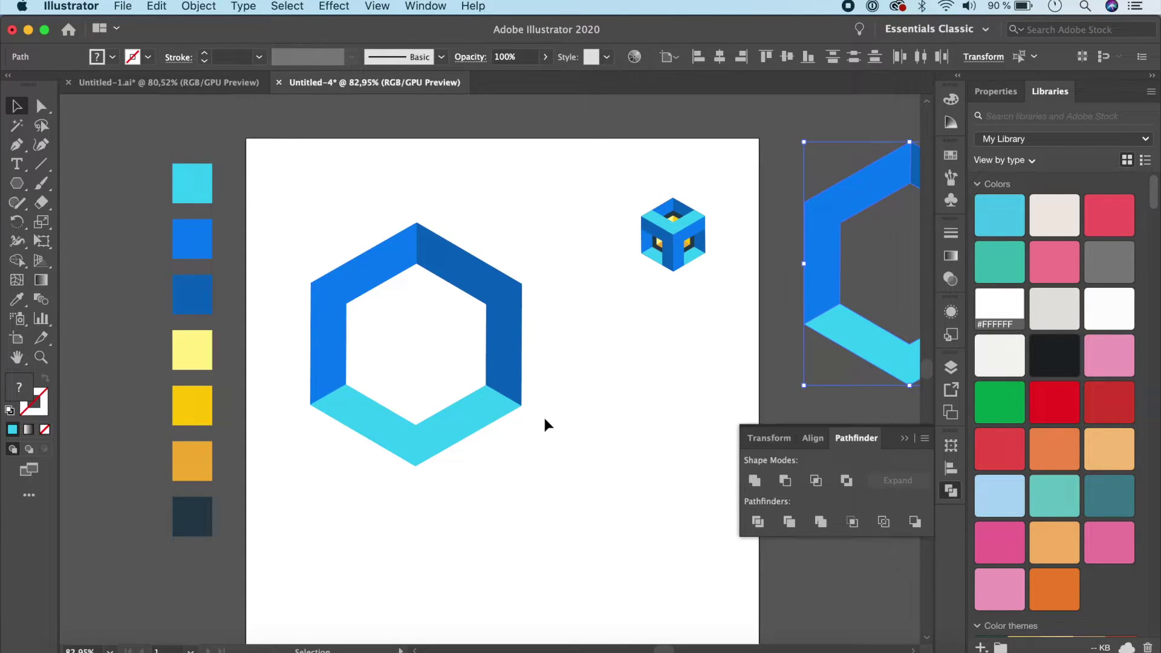
pyautogui.click(355, 295)
pyautogui.click(483, 281)
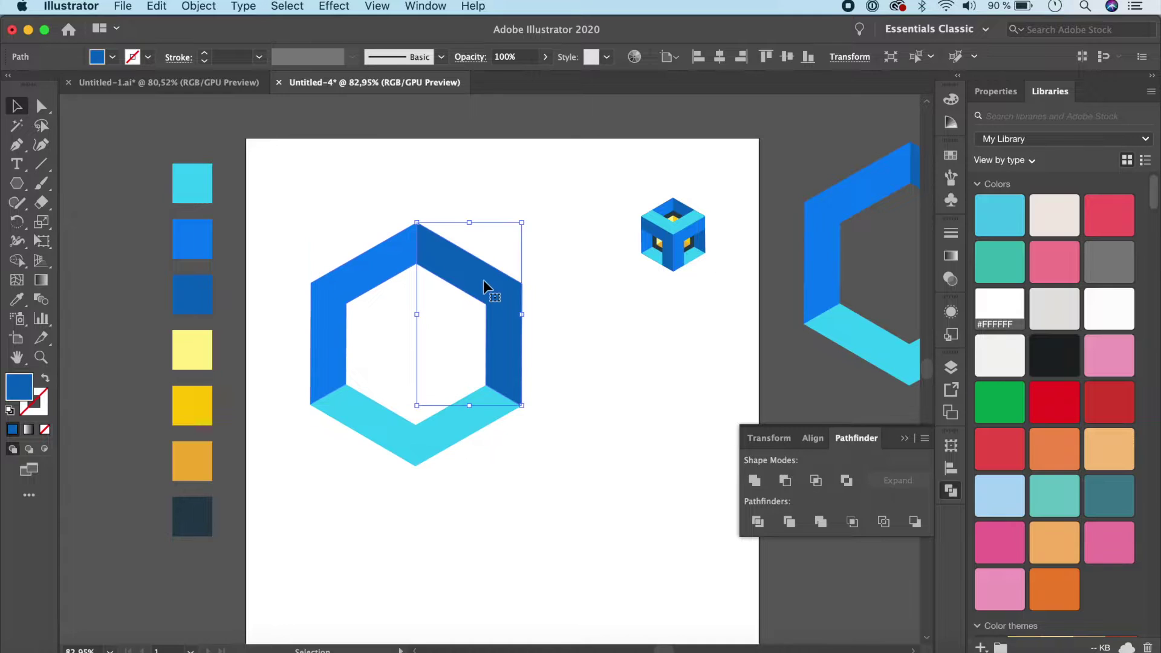
pyautogui.click(442, 445)
pyautogui.click(535, 492)
pyautogui.moveTo(304, 233); pyautogui.dragTo(561, 504)
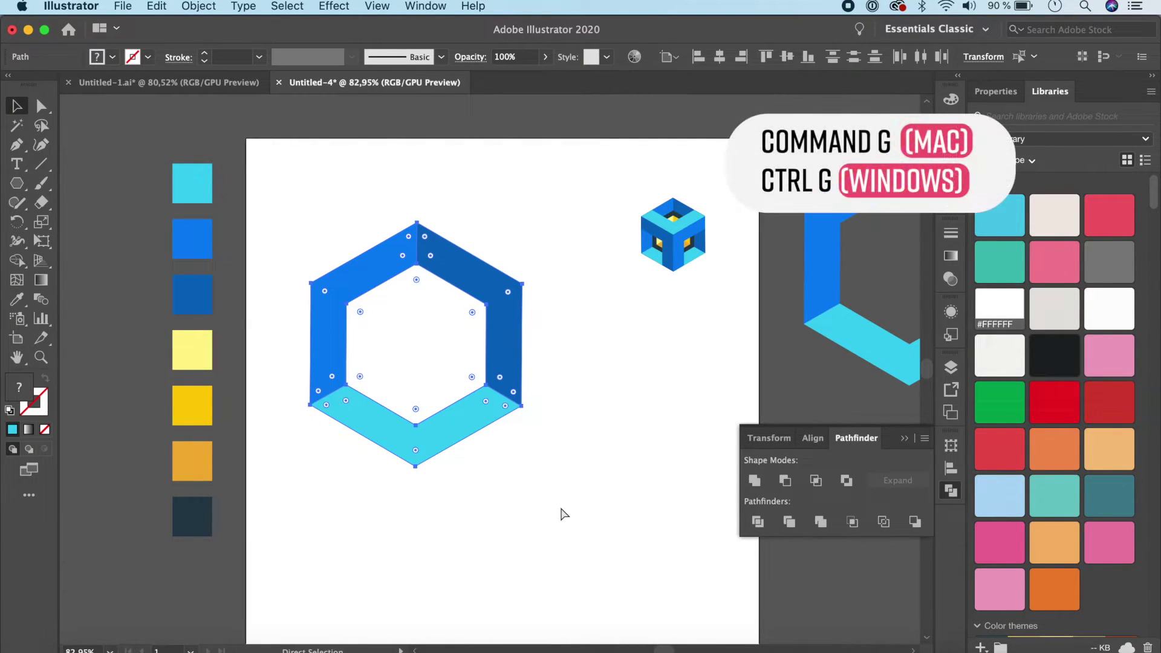
pyautogui.press('super+g')
pyautogui.click(560, 508)
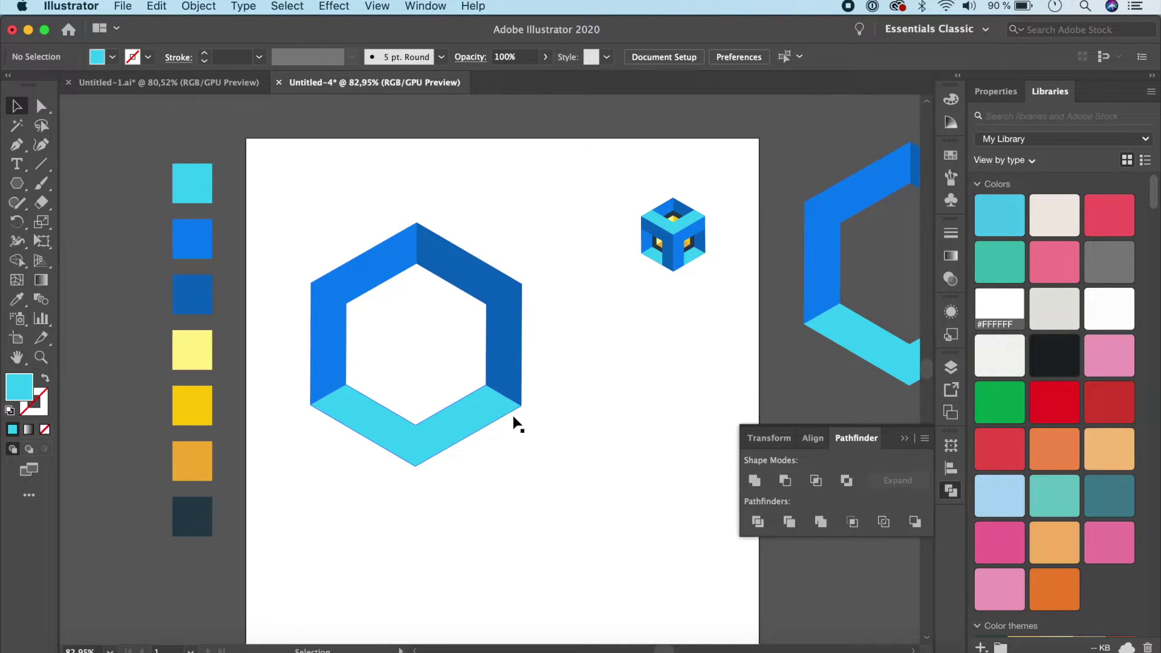
# Duplicate the grouped hexagon straight up until its lower side corners meet the original's upper side corners, and check the Smart Guides and Snap to Point settings.
pyautogui.click(474, 411)
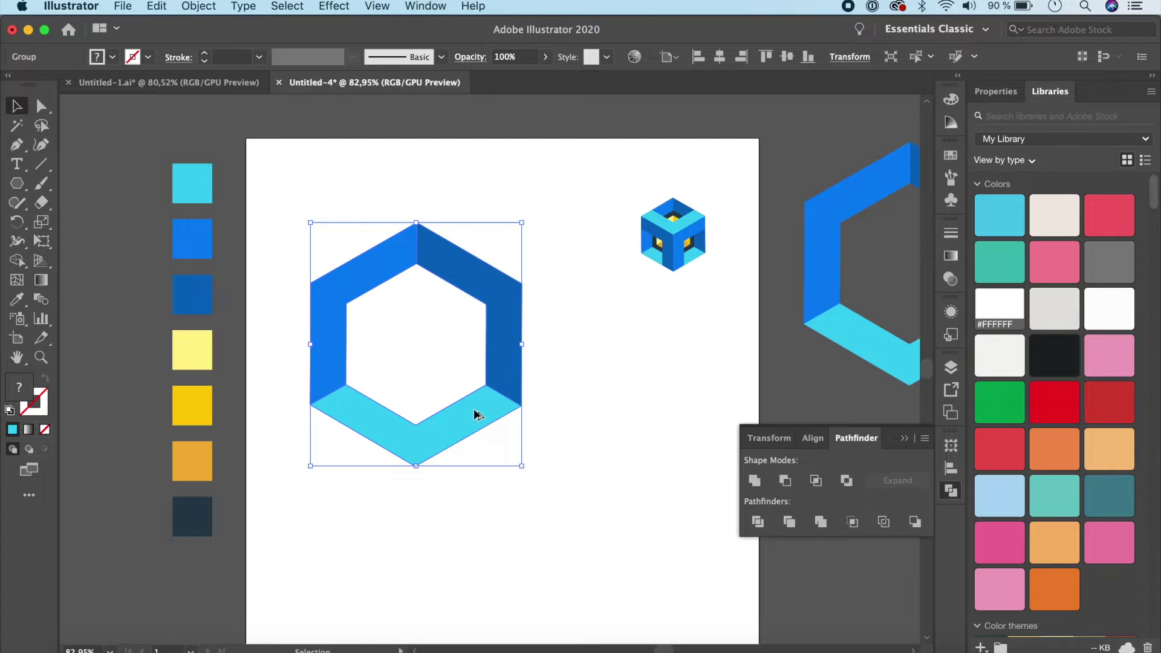
pyautogui.moveTo(474, 409); pyautogui.dragTo(473, 296)
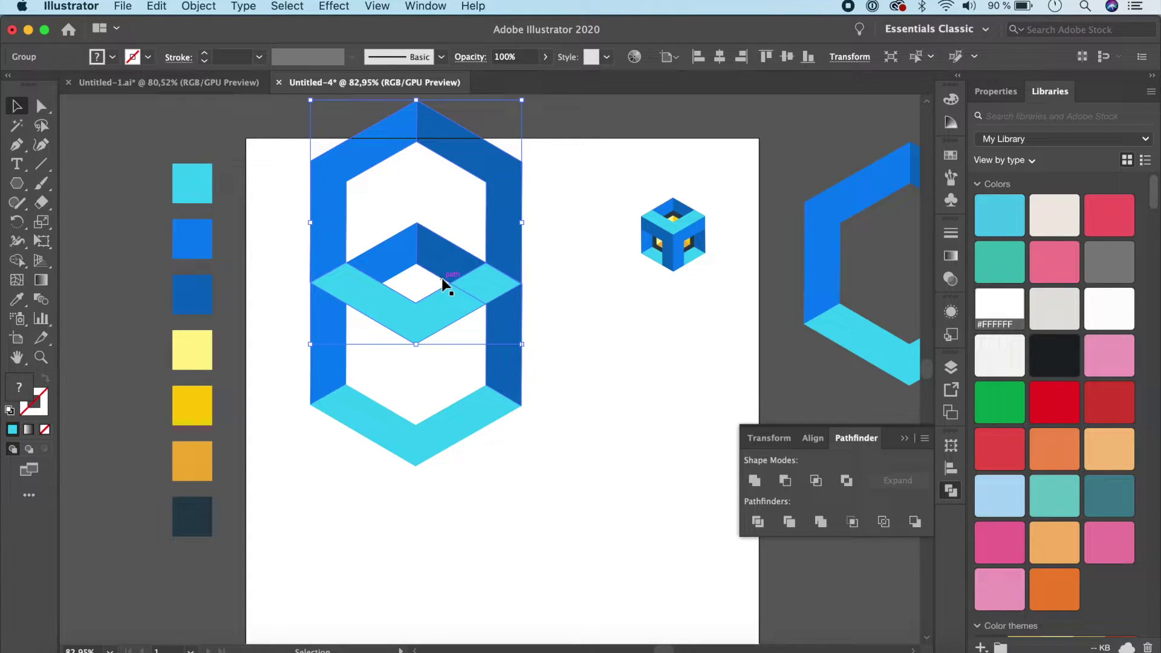
pyautogui.click(377, 6)
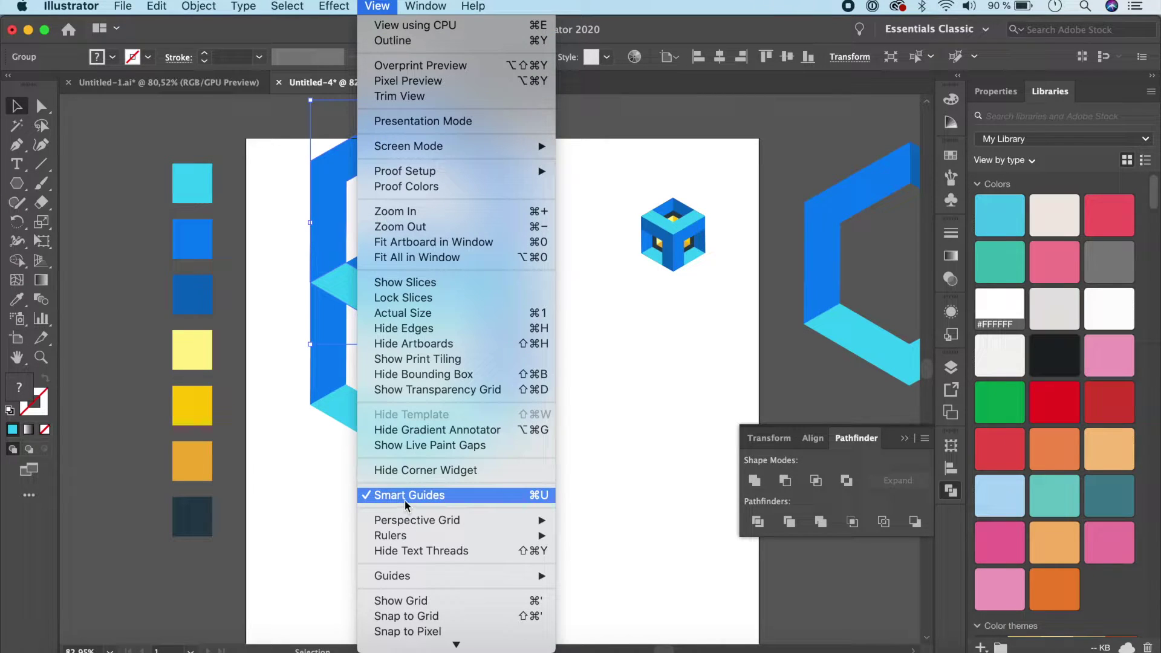
pyautogui.scroll(-3, 404, 499)
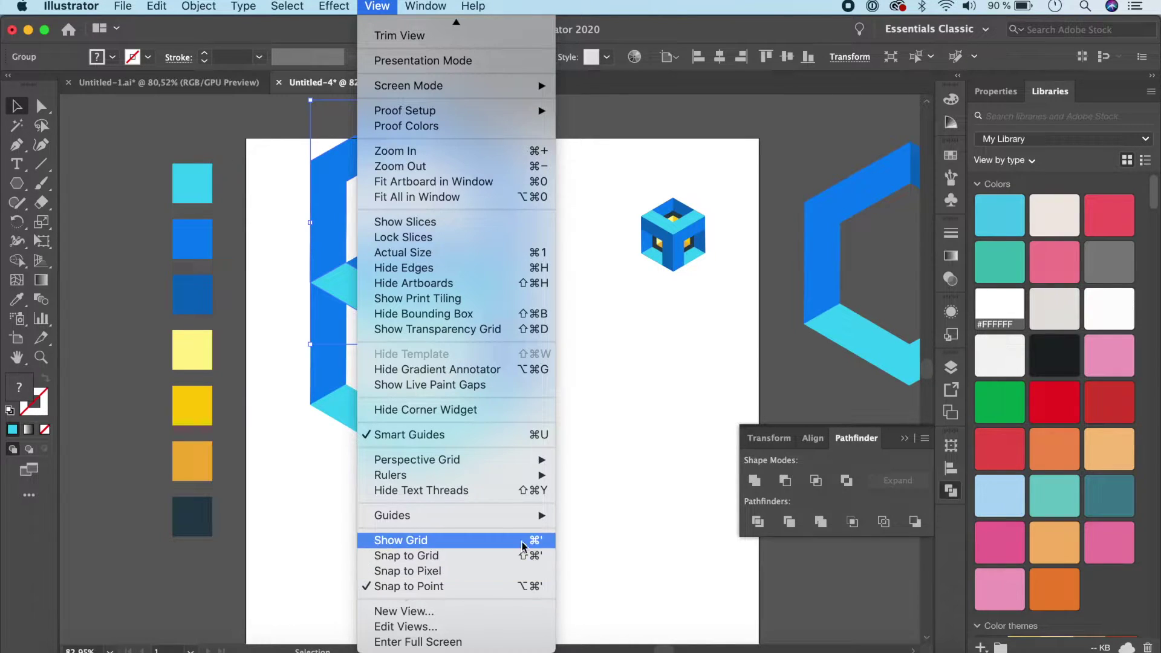
pyautogui.click(579, 539)
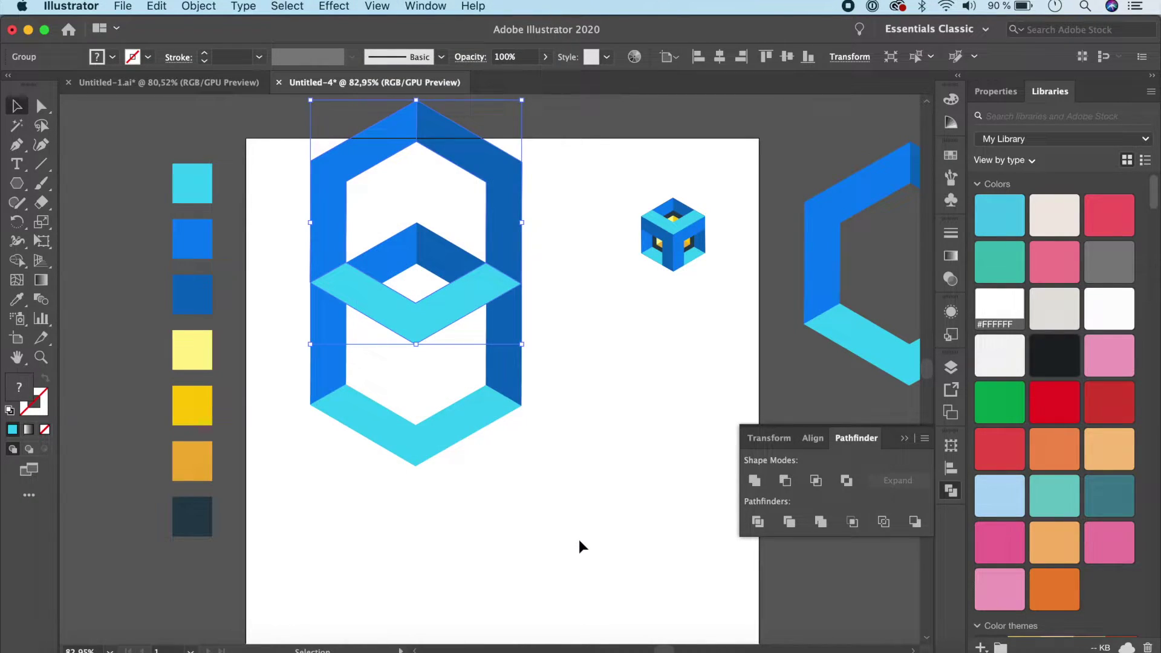
pyautogui.click(560, 442)
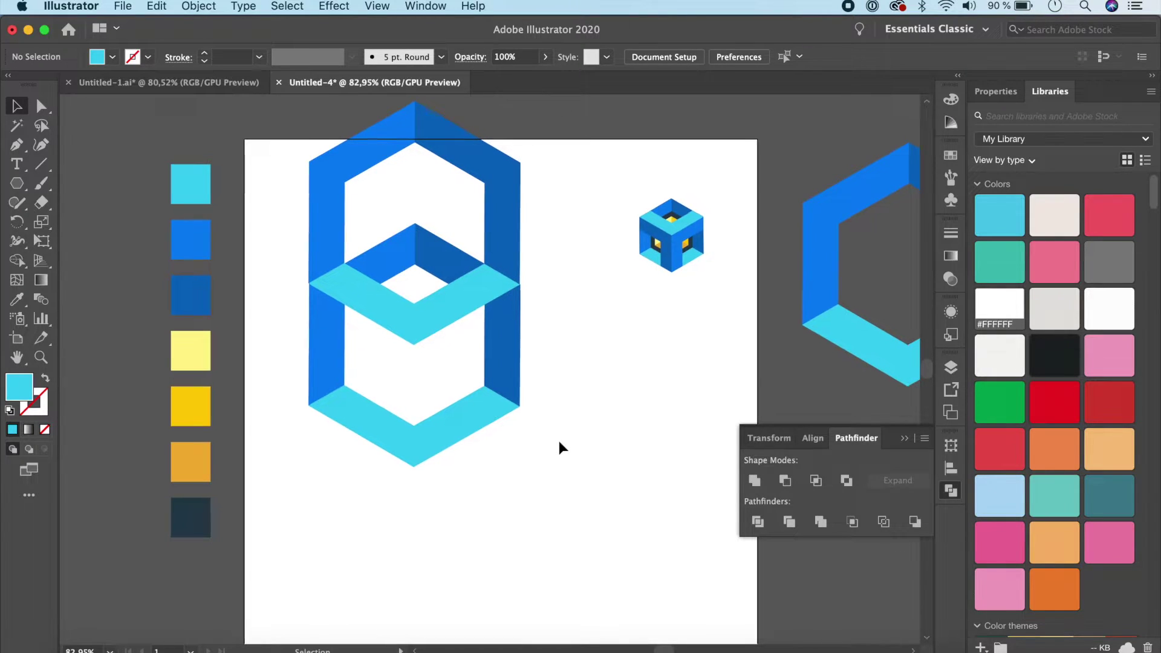
# Duplicate the grouped hexagon diagonally down to the right and down to the left so the copies form the cube's two front faces.
pyautogui.hscroll(3, 559, 448)
pyautogui.click(460, 378)
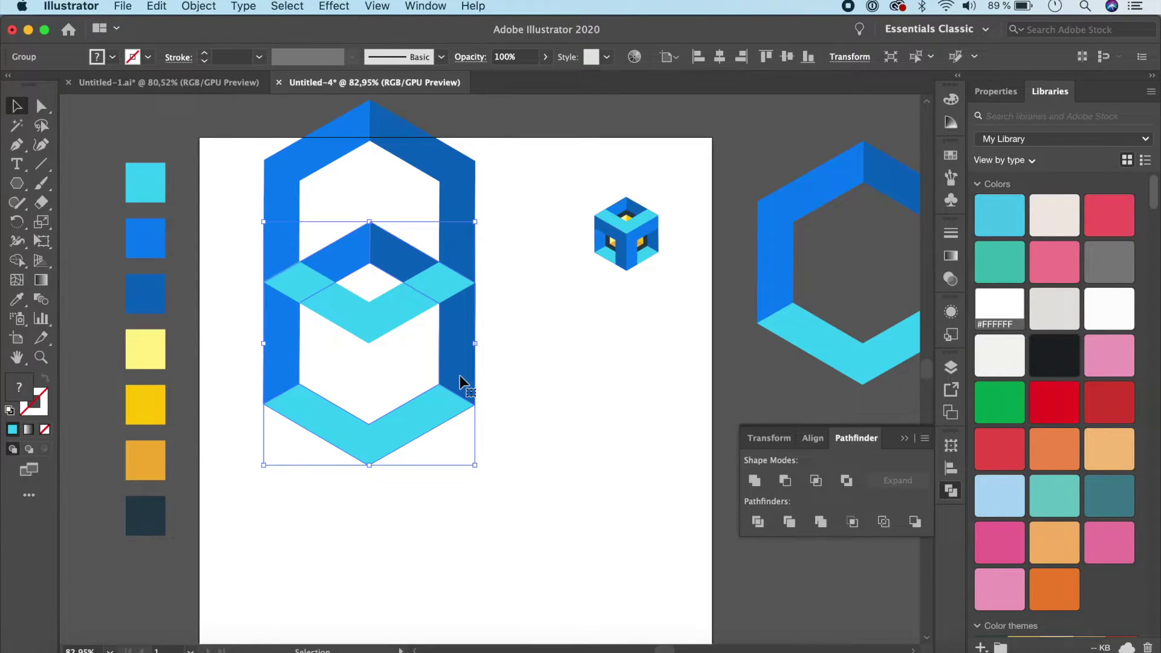
pyautogui.moveTo(460, 380); pyautogui.dragTo(565, 445)
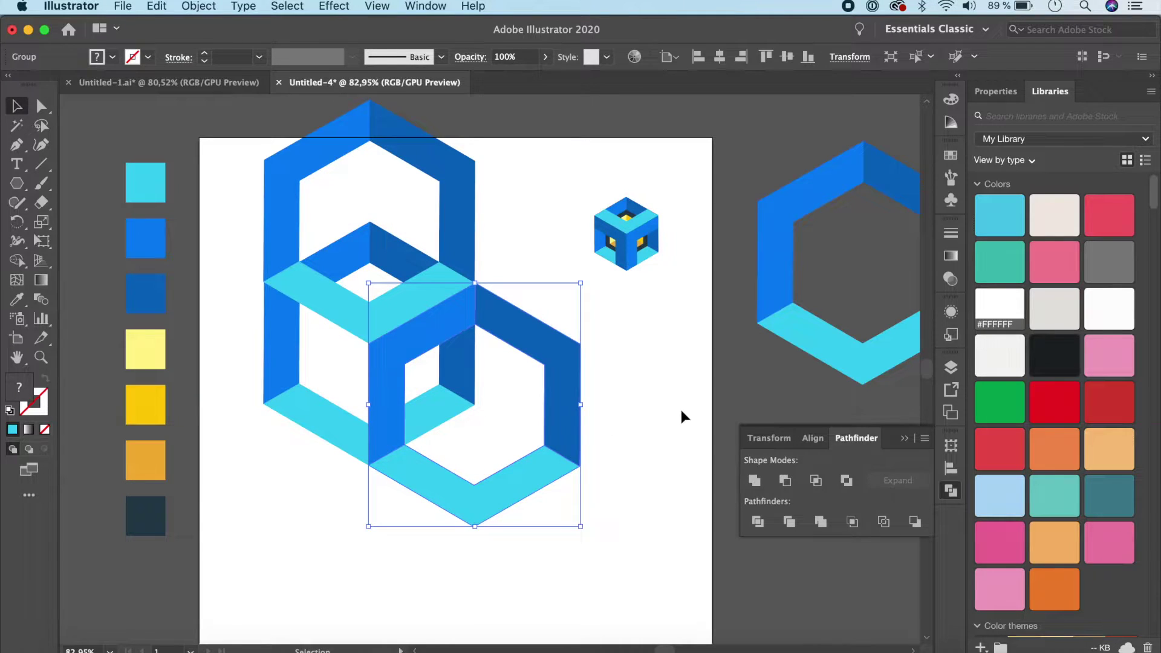
pyautogui.click(679, 408)
pyautogui.click(567, 424)
pyautogui.moveTo(566, 416); pyautogui.dragTo(357, 397)
pyautogui.click(639, 480)
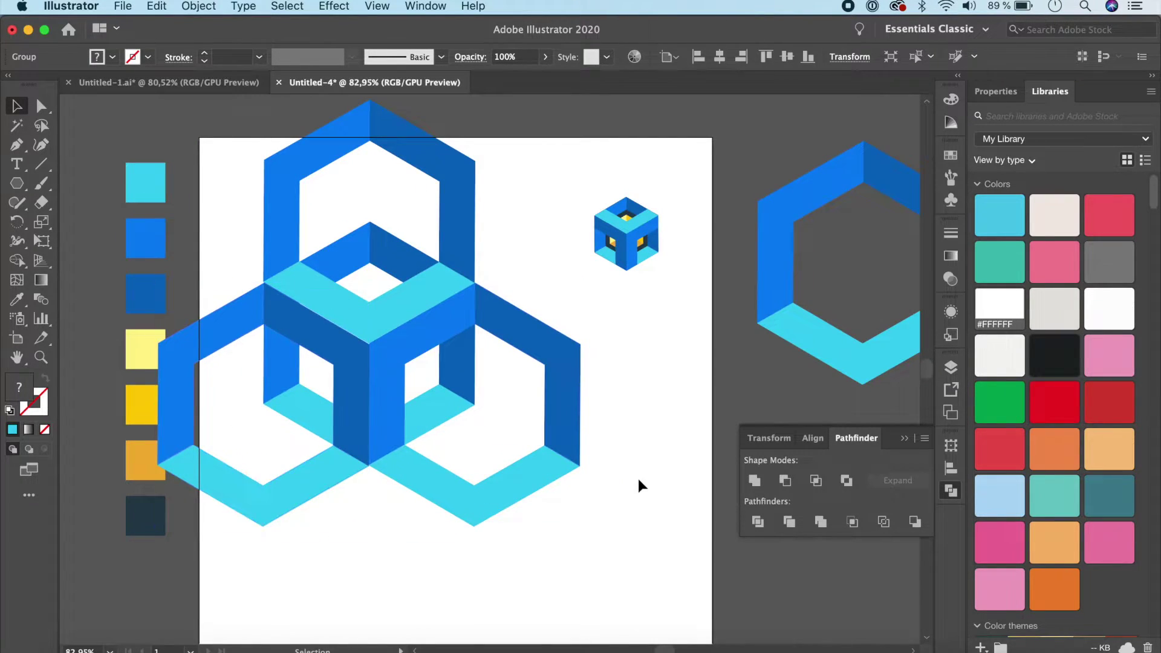
# Nudge the lower-right hexagon and the upper hexagon slightly down to close the gap along the cyan face's front edges.
pyautogui.scroll(5, 638, 476)
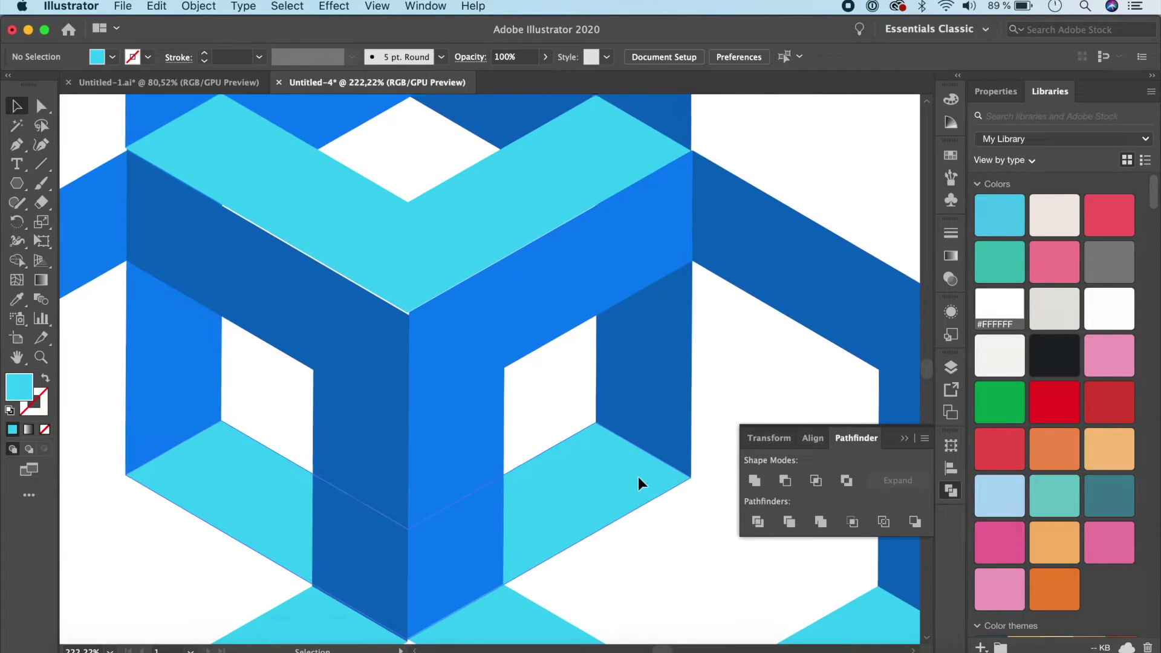
pyautogui.scroll(2, 637, 477)
pyautogui.click(509, 325)
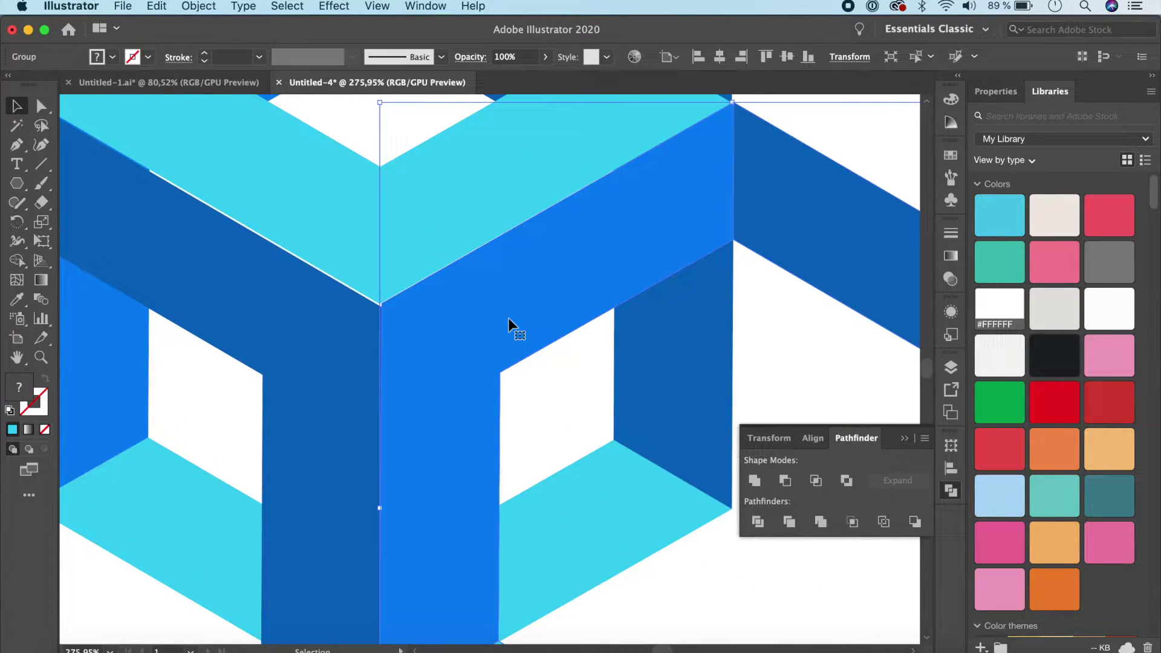
pyautogui.press('Down')
pyautogui.press('Down')
pyautogui.click(504, 197)
pyautogui.press('Down')
pyautogui.press('Down')
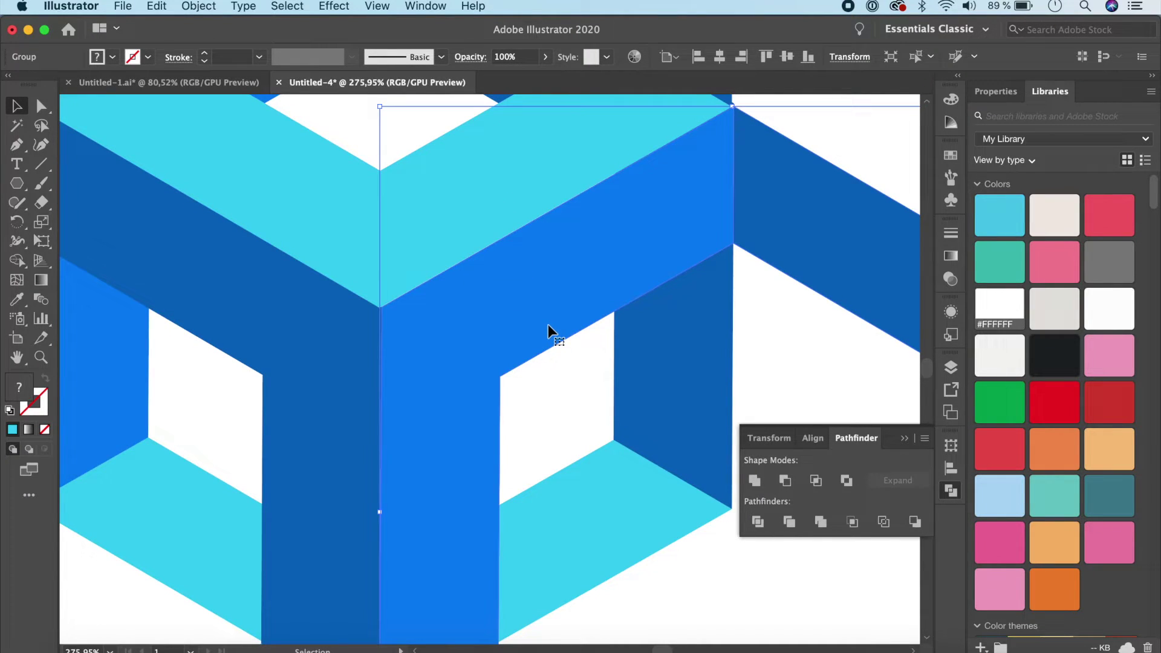
pyautogui.scroll(-5, 548, 324)
pyautogui.click(750, 331)
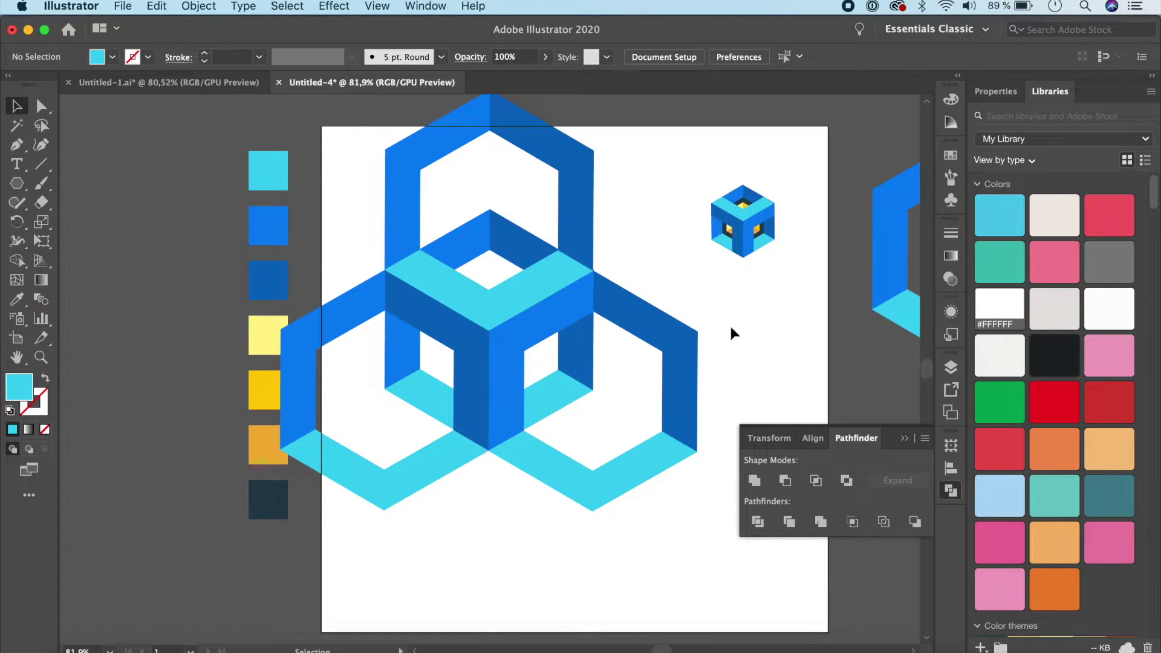
# Move the upper hexagon slightly up so its inner side corner snaps onto the upper edge of the back hexagon.
pyautogui.scroll(3, 617, 285)
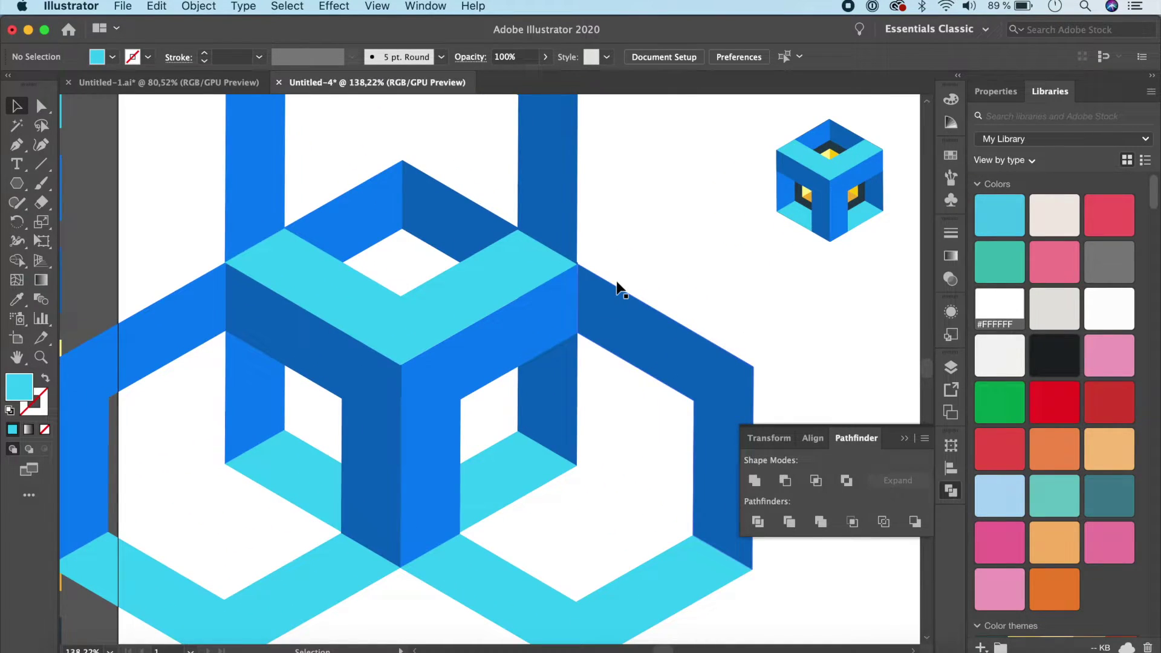
pyautogui.hscroll(-3, 640, 213)
pyautogui.scroll(2, 640, 213)
pyautogui.click(549, 310)
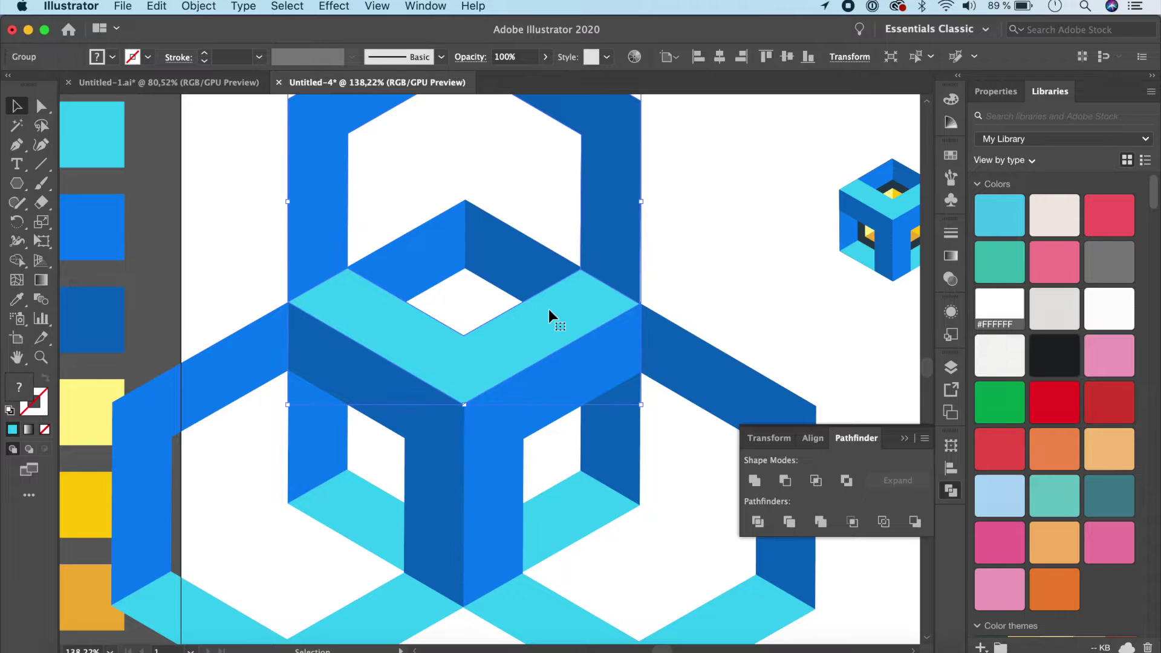
pyautogui.moveTo(549, 310); pyautogui.dragTo(578, 263)
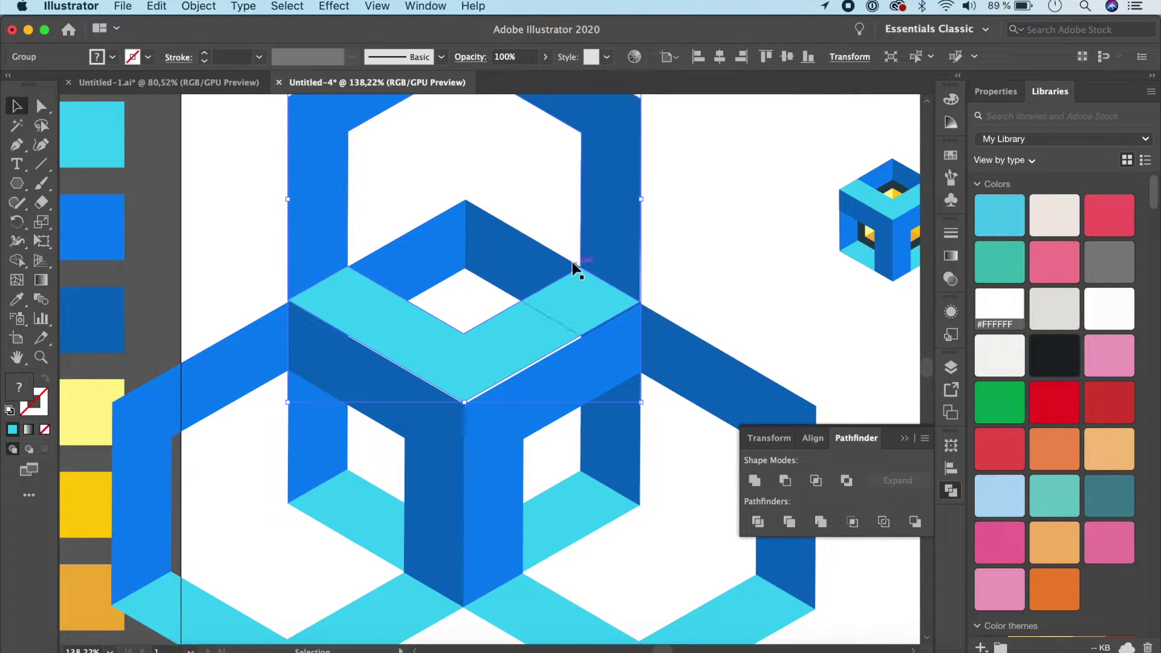
# Nudge the lower-right and lower-left hexagons up until their edges meet the cyan face without a white gap.
pyautogui.click(611, 335)
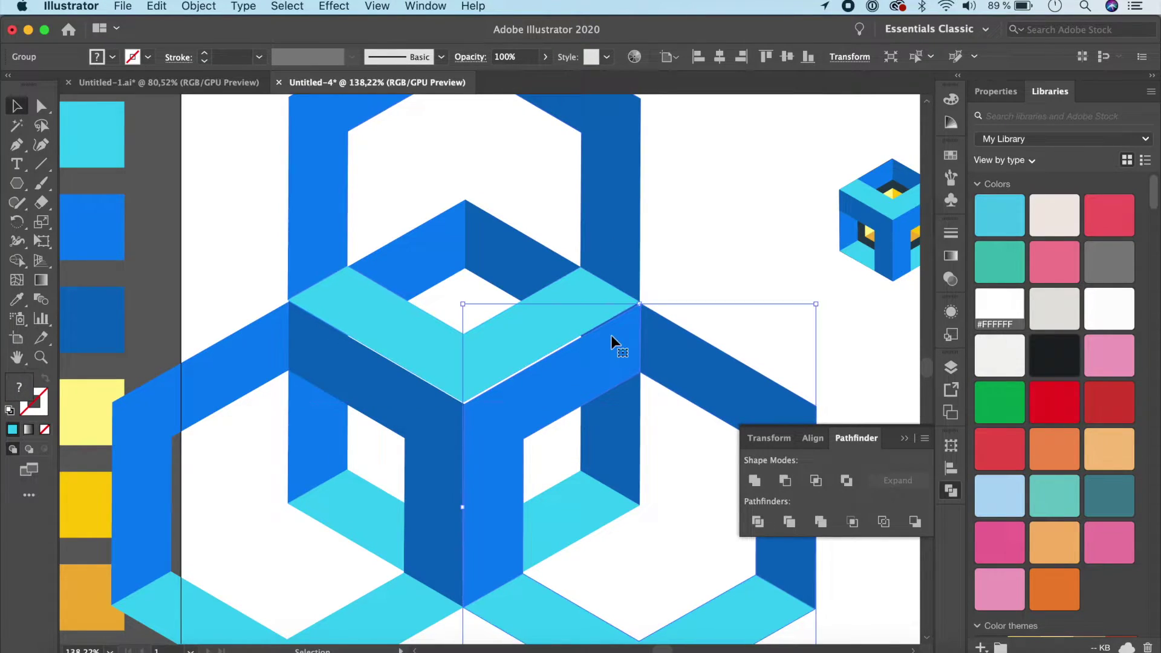
pyautogui.press('Up')
pyautogui.press('Up')
pyautogui.press('Up')
pyautogui.click(756, 248)
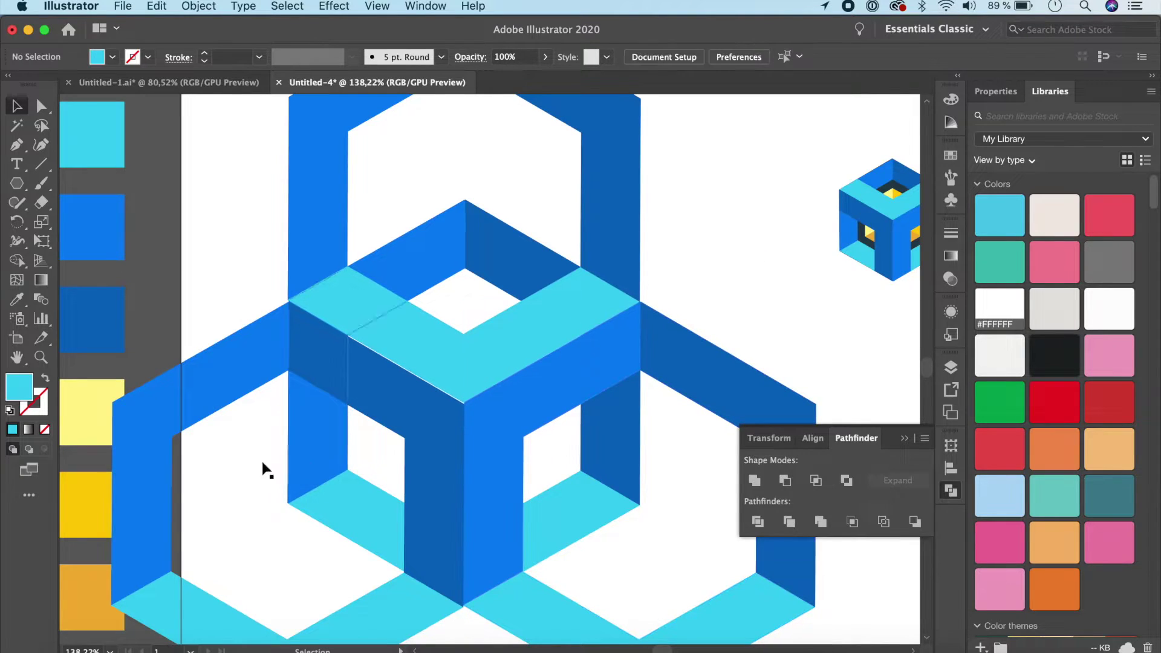
pyautogui.click(358, 391)
pyautogui.press('Up')
pyautogui.press('Up')
pyautogui.press('Up')
pyautogui.click(238, 237)
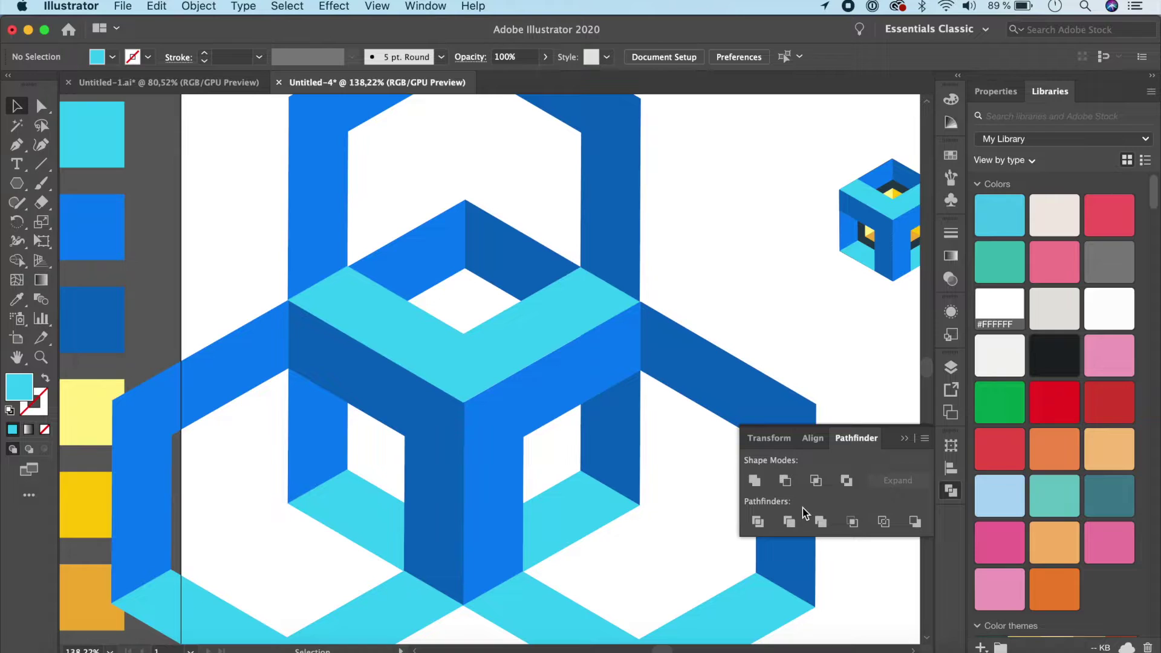
# Duplicate all four overlapping hexagons and place the copy outside the artboard, to the right of the single hexagon.
pyautogui.scroll(-5, 637, 267)
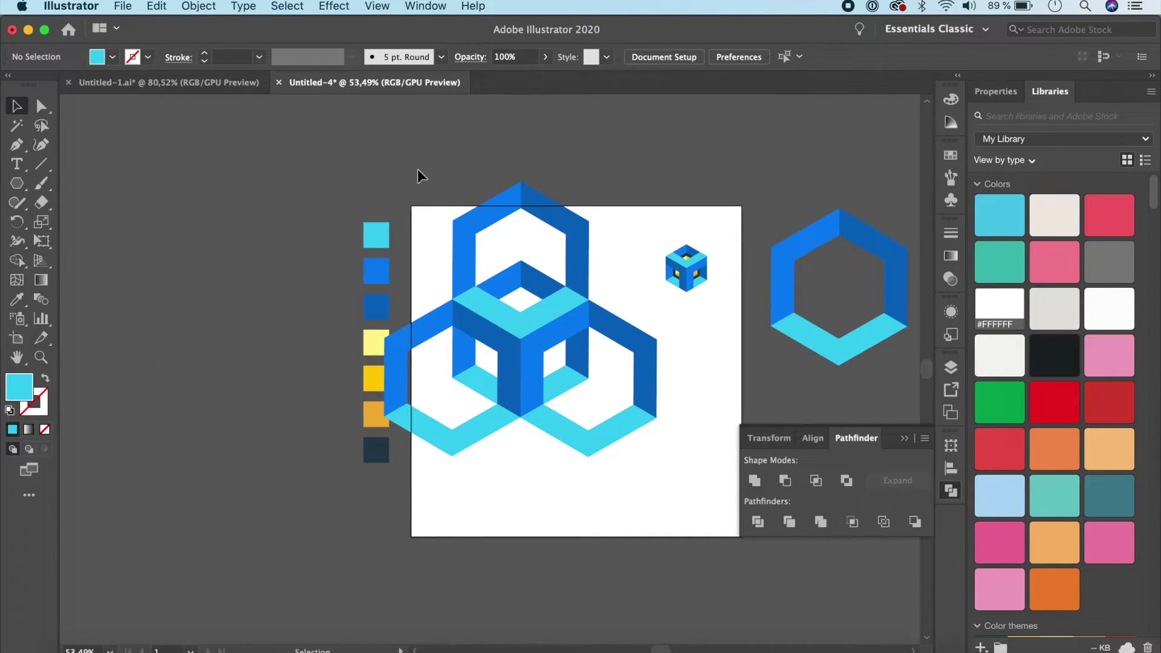
pyautogui.moveTo(417, 169); pyautogui.dragTo(634, 492)
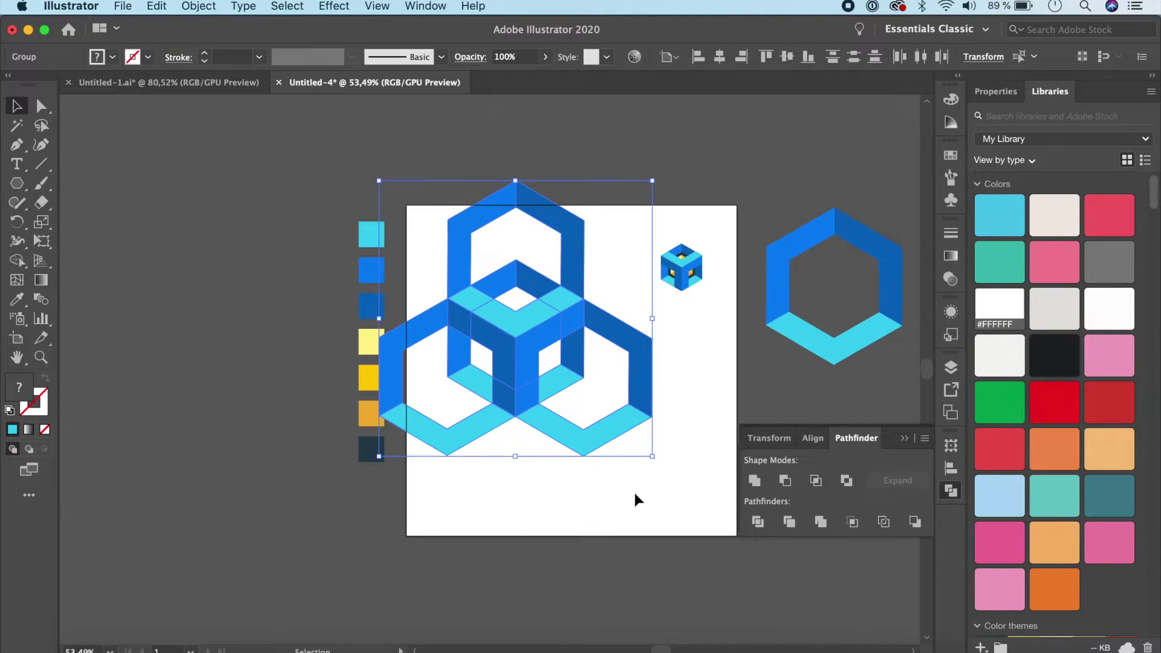
pyautogui.hscroll(10, 634, 493)
pyautogui.hscroll(5, 321, 437)
pyautogui.scroll(-1, 303, 400)
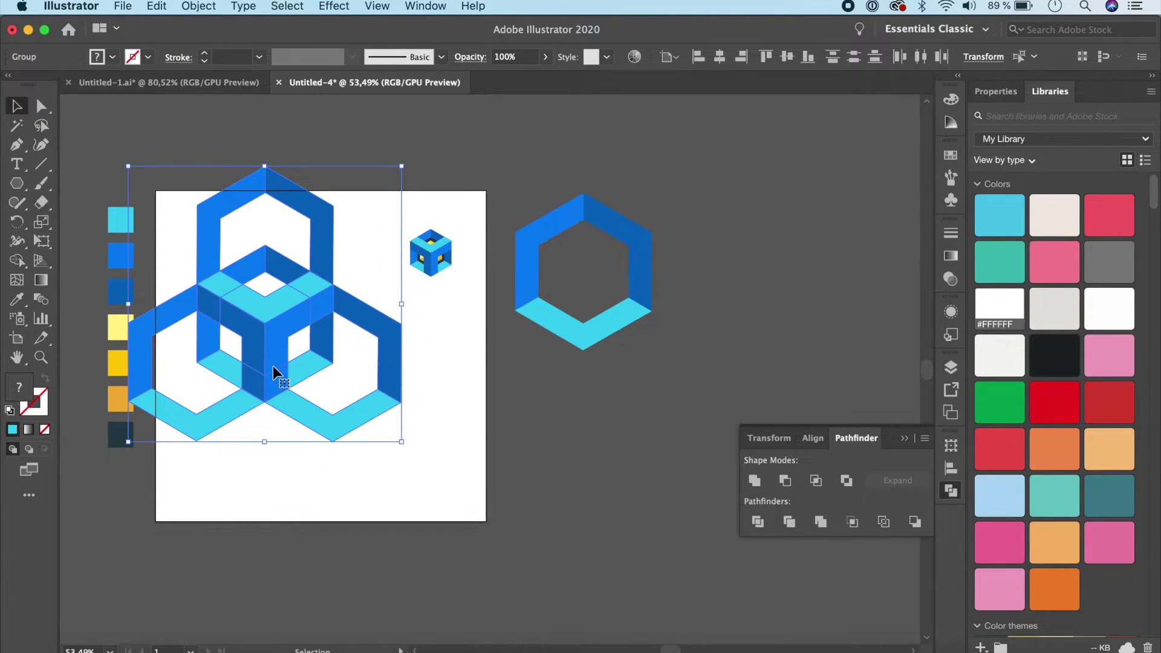
pyautogui.moveTo(275, 371); pyautogui.dragTo(829, 310)
pyautogui.click(664, 395)
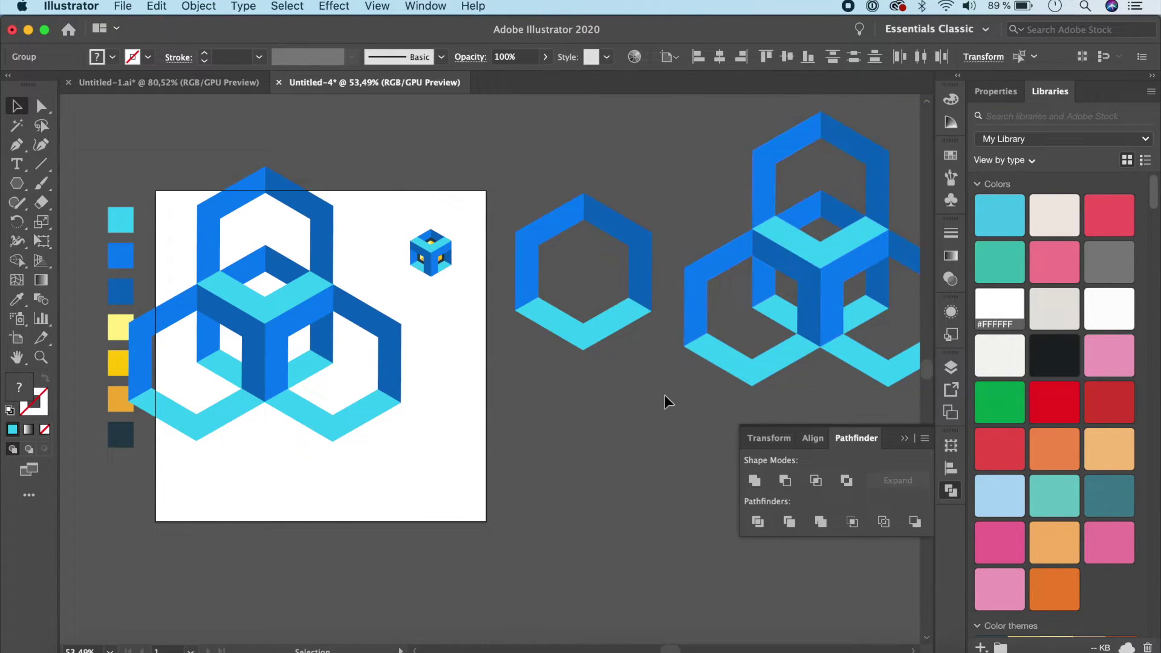
# Ungroup the four overlapping hexagons on the artboard into separate pieces and deselect them.
pyautogui.hscroll(-10, 664, 395)
pyautogui.scroll(1, 665, 395)
pyautogui.hscroll(-3, 663, 392)
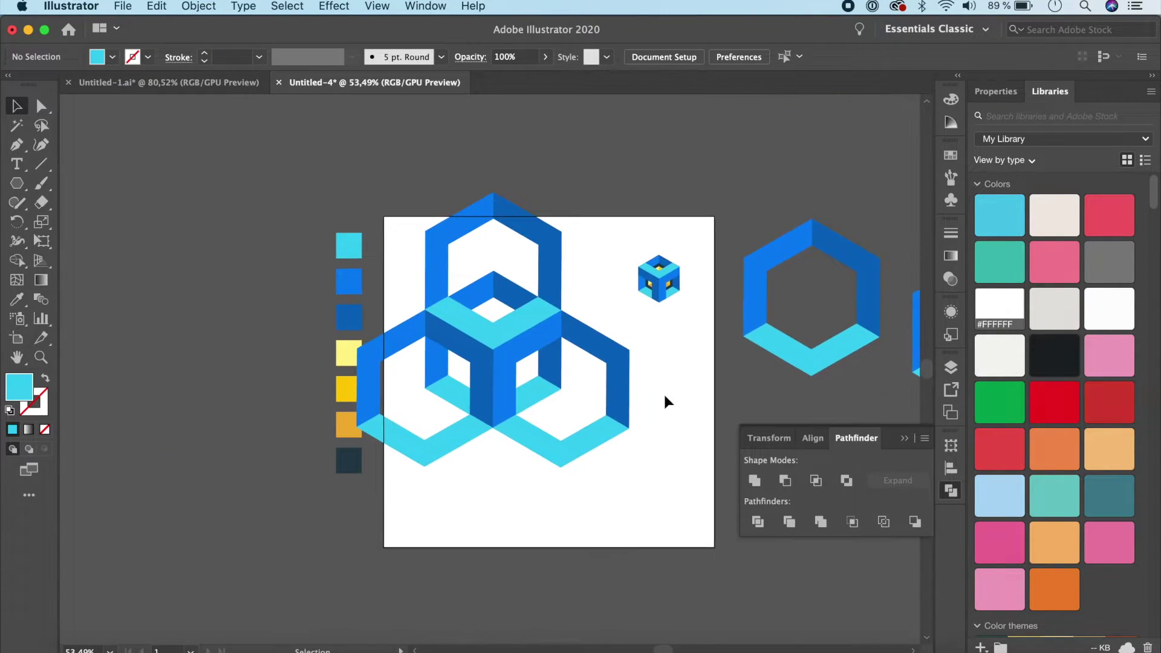
pyautogui.scroll(5, 663, 382)
pyautogui.hscroll(-3, 663, 382)
pyautogui.click(428, 314)
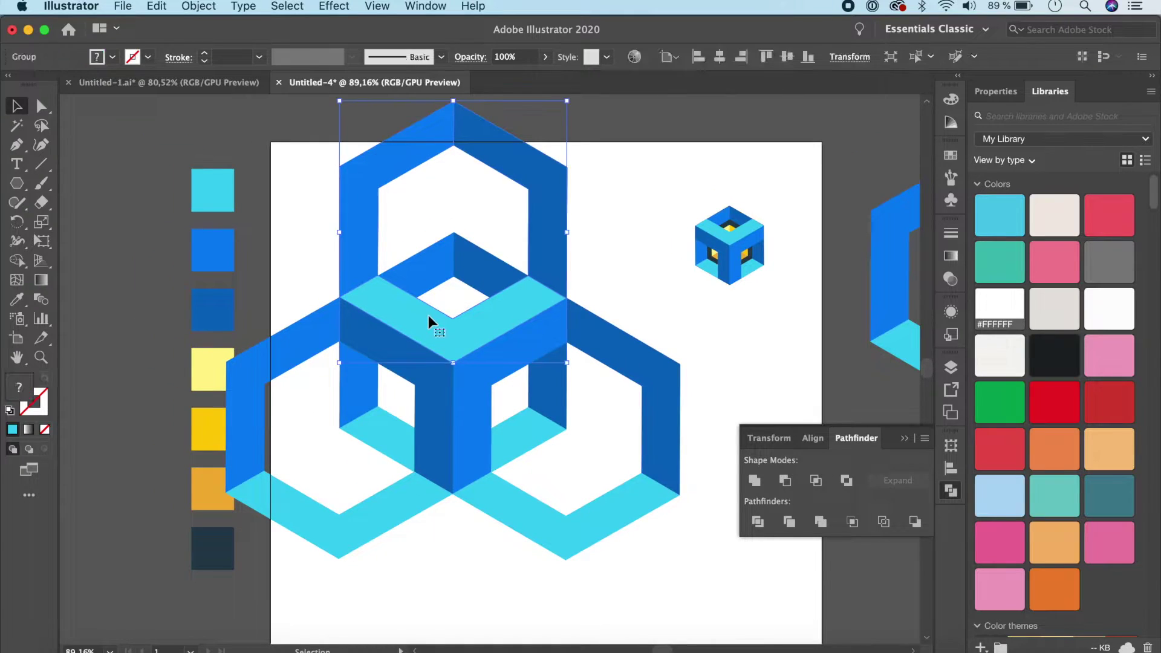
pyautogui.moveTo(277, 146); pyautogui.dragTo(656, 553)
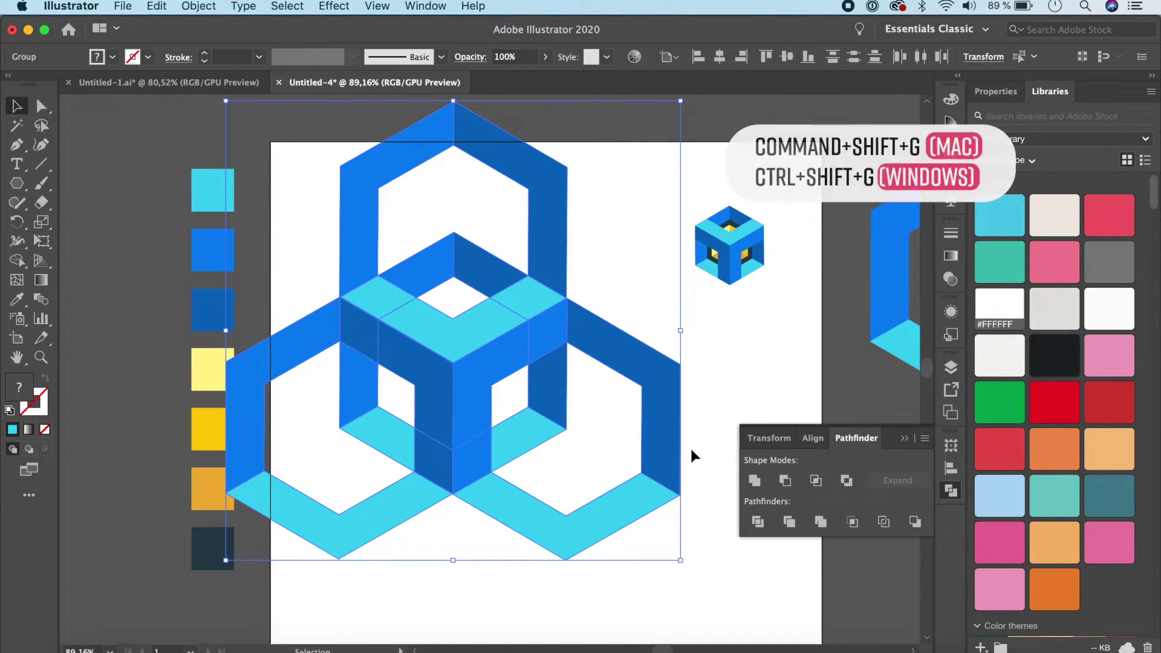
pyautogui.press('super+shift+g')
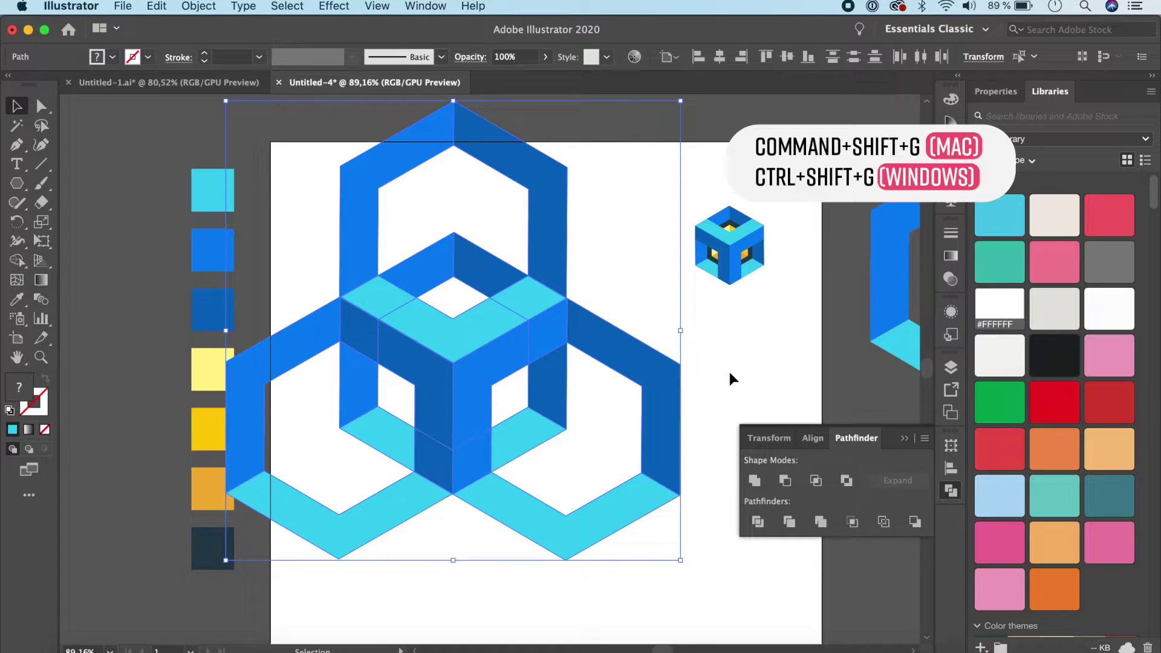
pyautogui.click(729, 371)
# Delete the outer side and bottom pieces of the lower-right and lower-left hexagons that stick out beyond the cube.
pyautogui.click(655, 397)
pyautogui.press('Delete')
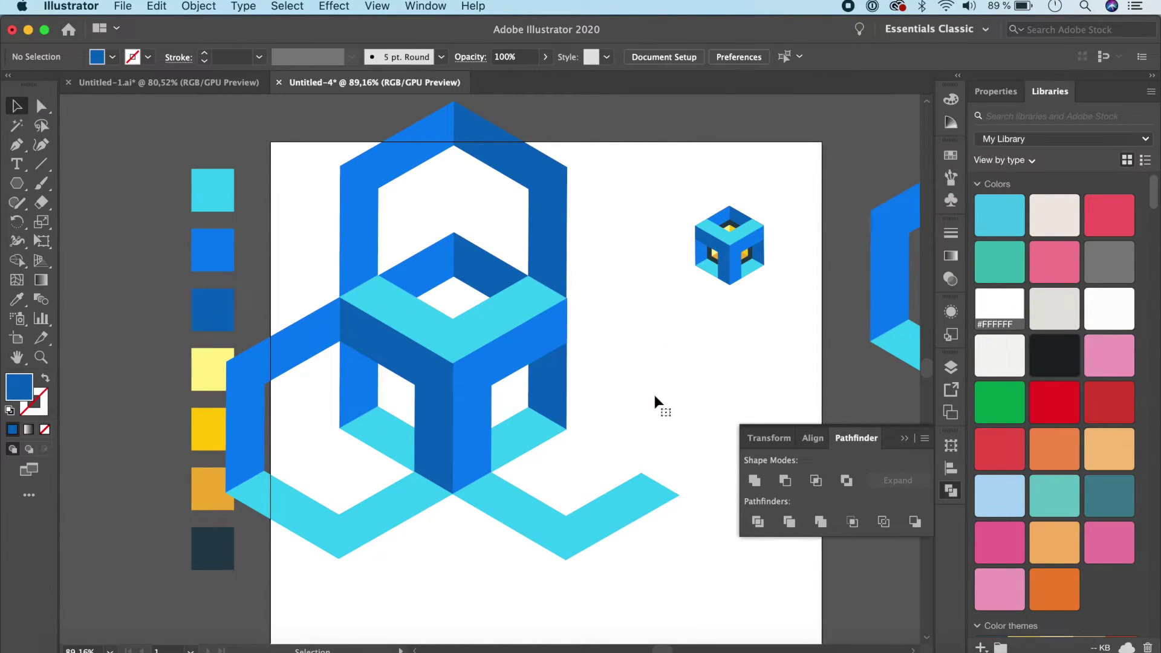
pyautogui.click(638, 496)
pyautogui.press('Delete')
pyautogui.click(374, 510)
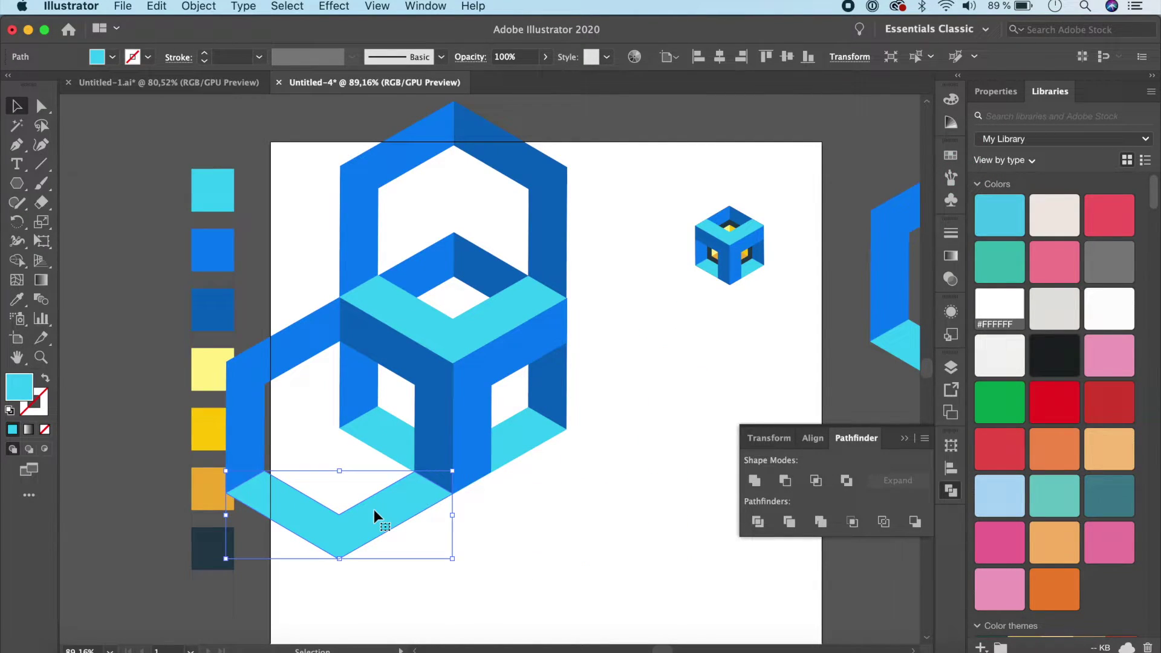
pyautogui.press('Delete')
pyautogui.click(292, 357)
pyautogui.press('Delete')
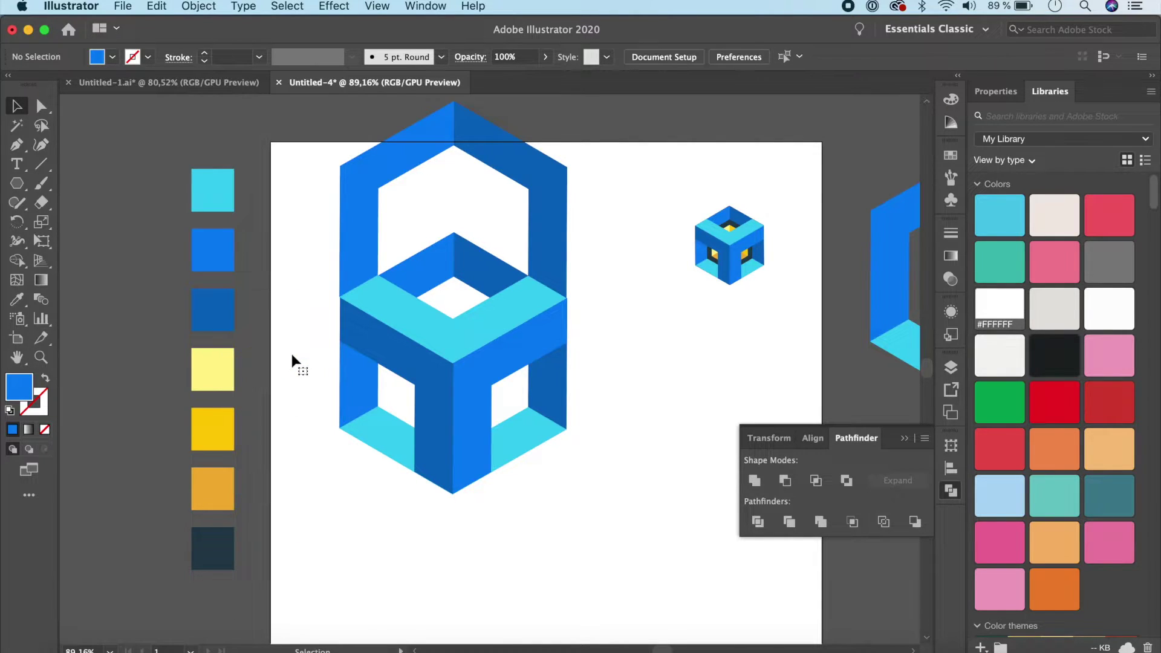
# Delete the two blue upper pieces of the top hexagon so only the cube remains.
pyautogui.click(363, 231)
pyautogui.press('Delete')
pyautogui.click(549, 227)
pyautogui.press('\\')
pyautogui.press('Delete')
pyautogui.press('v')
# Isolate the contents of the small reference cube's group to examine the dark hexagon behind its pieces, and return to the layer level.
pyautogui.hscroll(2, 738, 260)
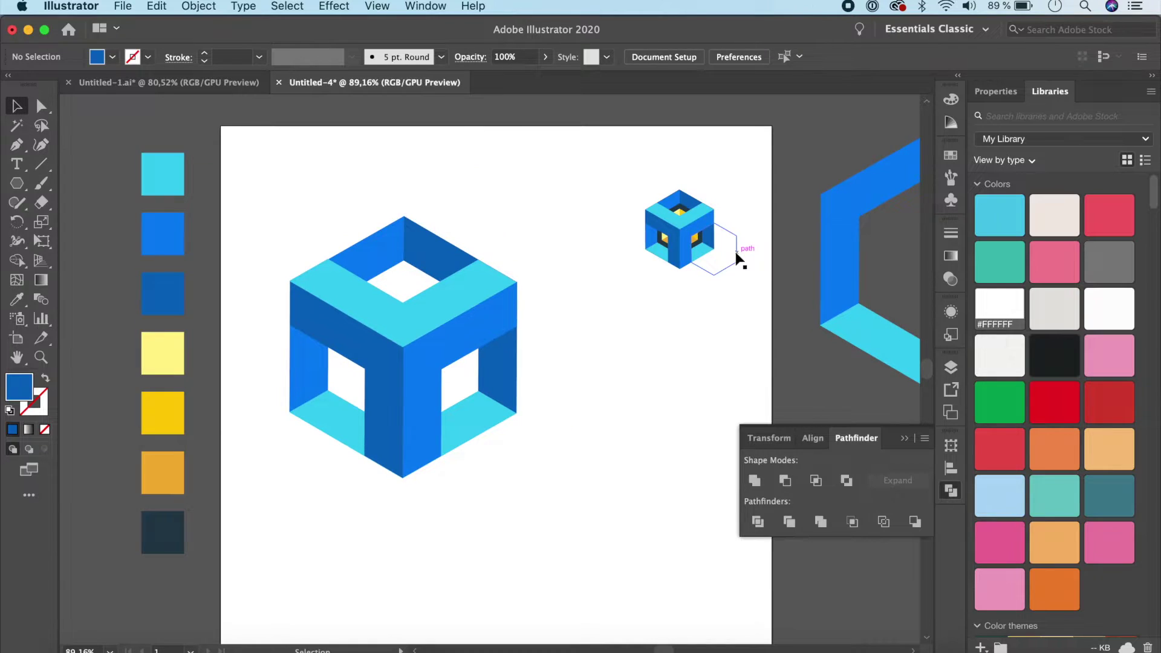
pyautogui.hscroll(-3, 737, 257)
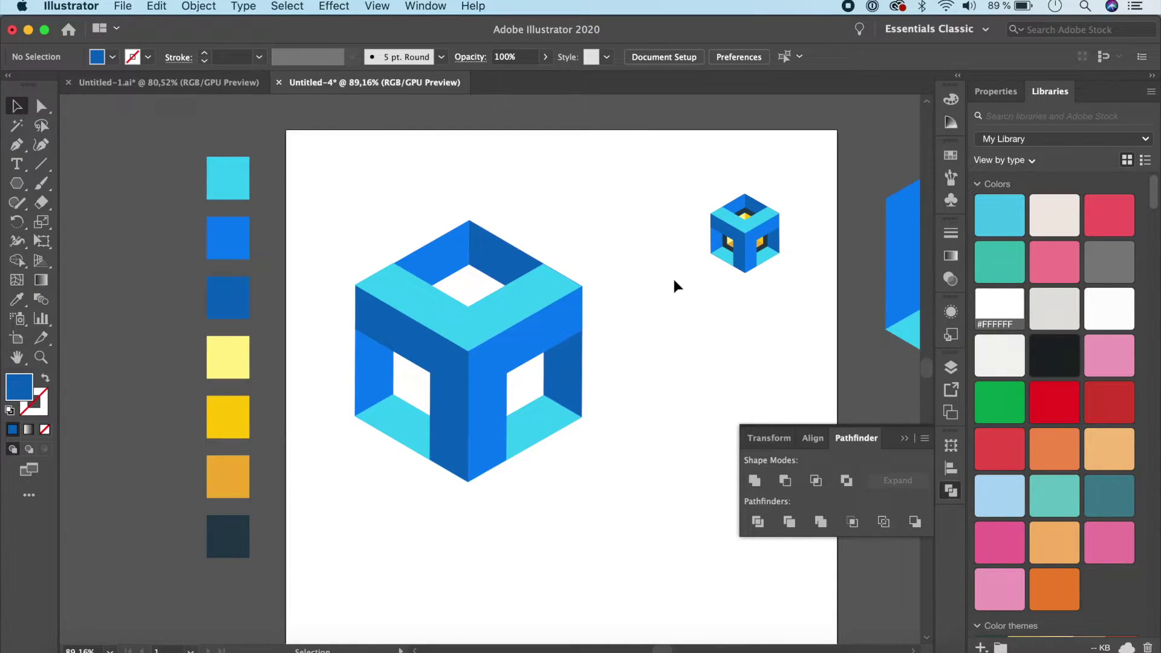
pyautogui.hscroll(3, 673, 277)
pyautogui.scroll(-2, 672, 277)
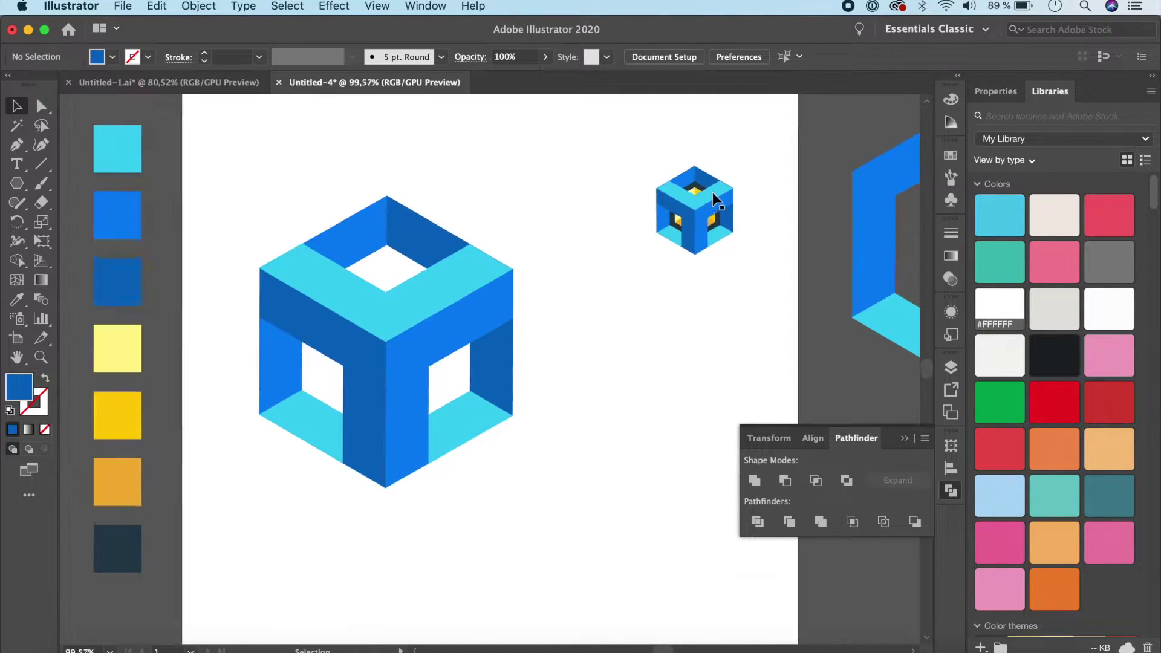
pyautogui.scroll(3, 713, 192)
pyautogui.click(677, 176)
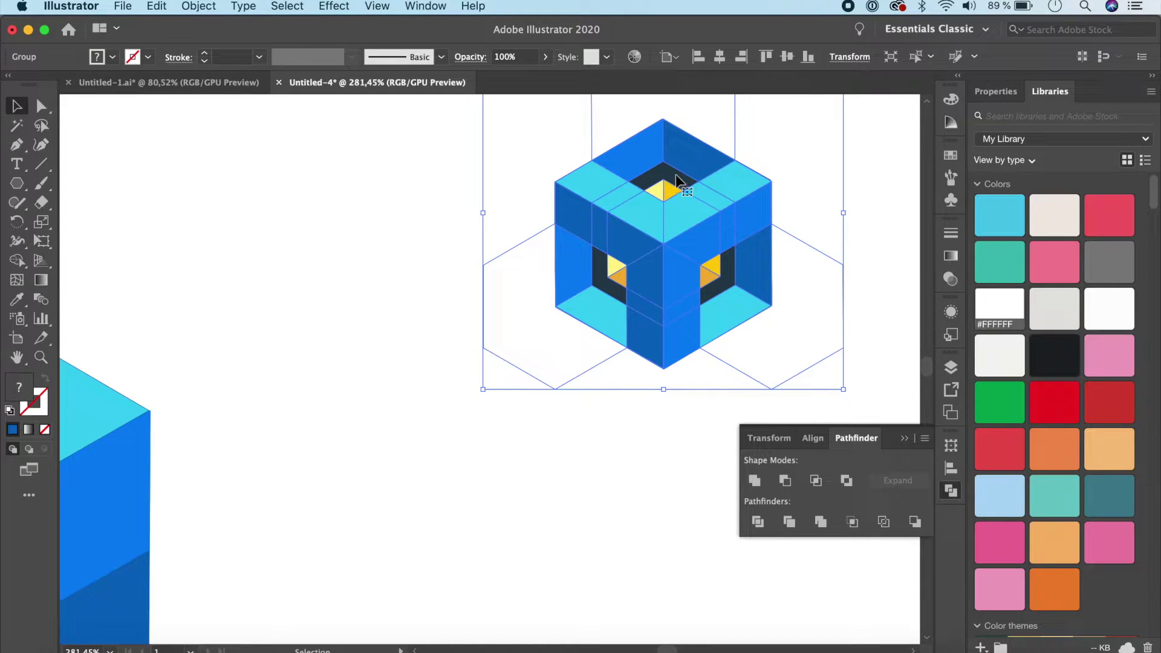
pyautogui.doubleClick(678, 176)
pyautogui.click(676, 174)
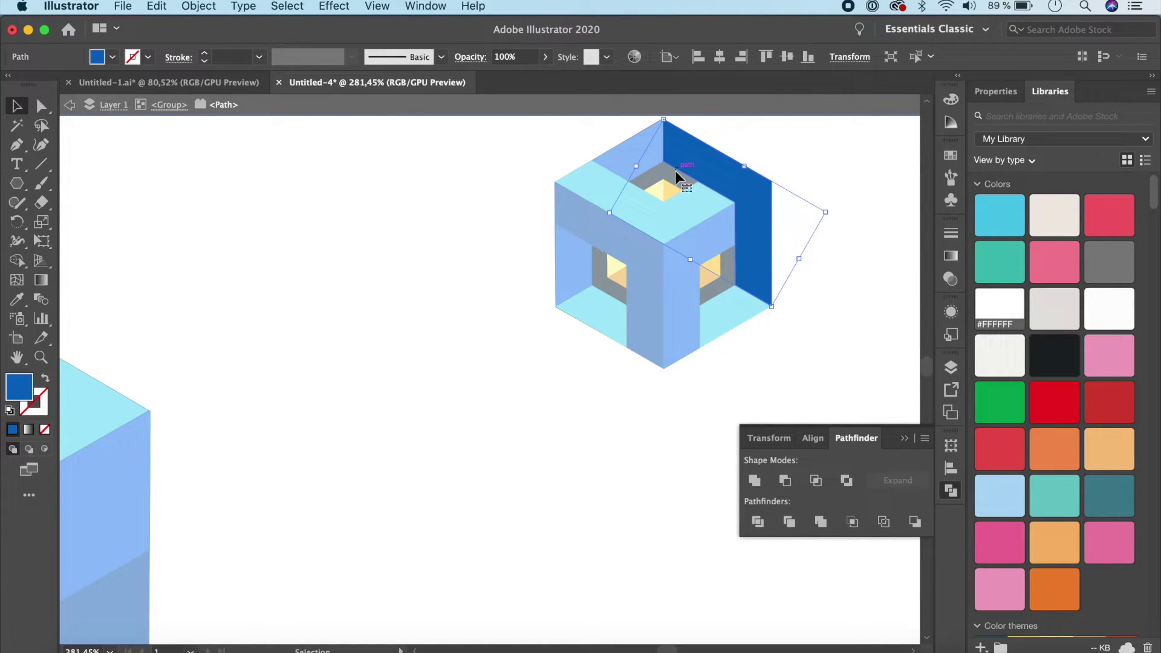
pyautogui.press('super+z')
pyautogui.press('super+z')
pyautogui.press('super+z')
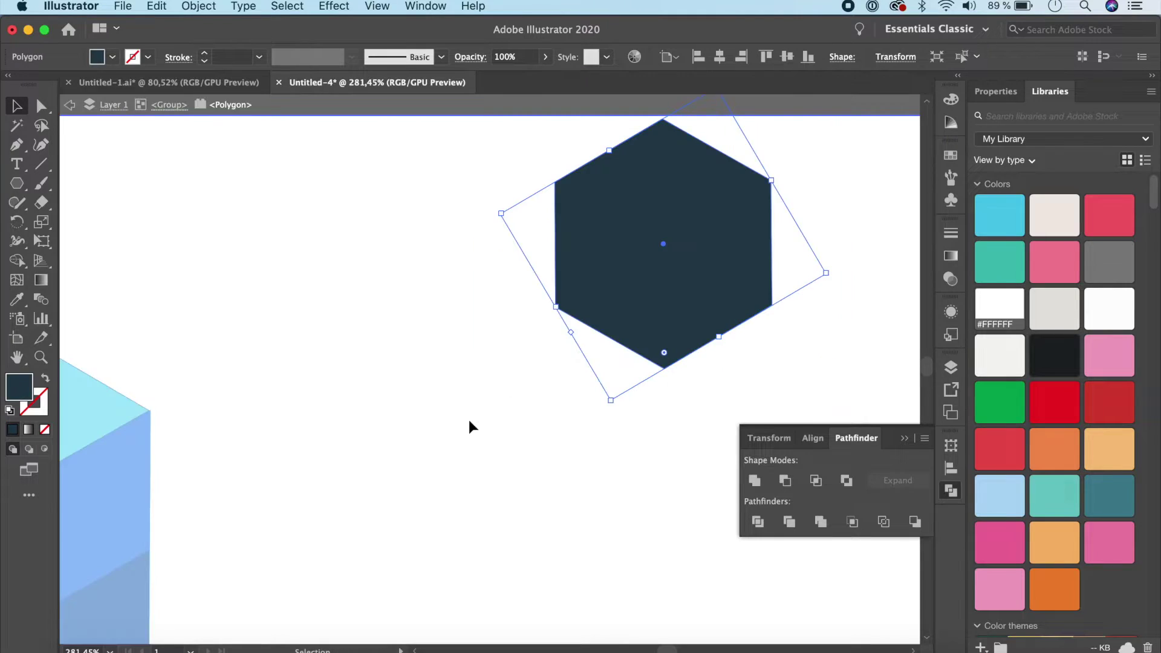
pyautogui.scroll(-5, 470, 420)
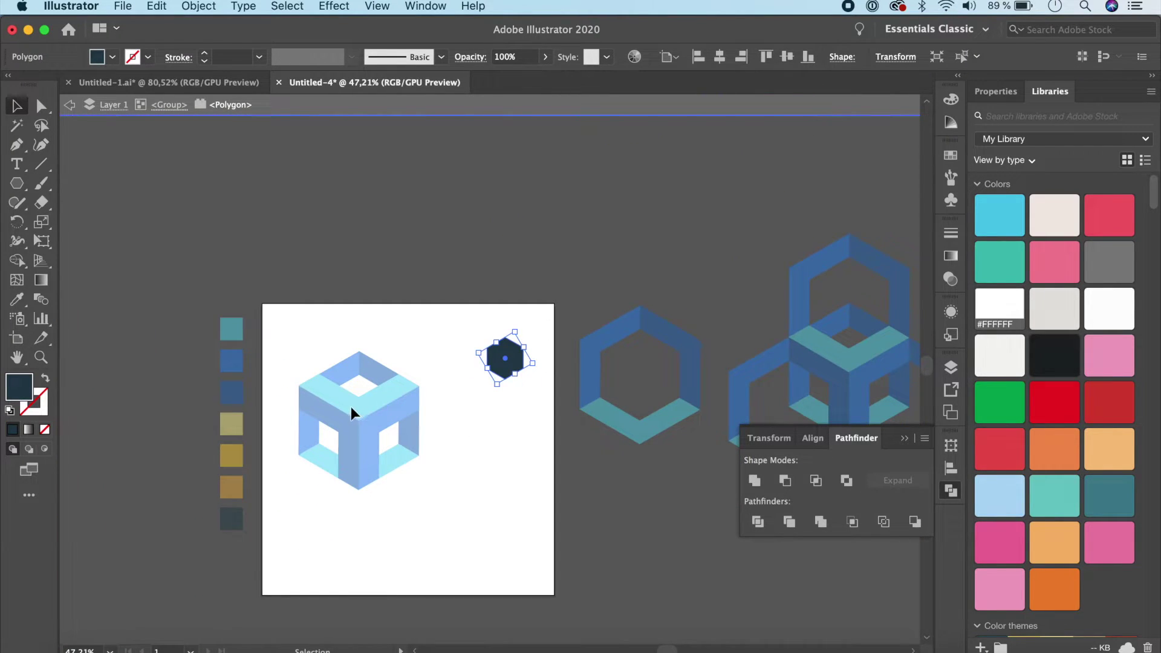
pyautogui.click(70, 106)
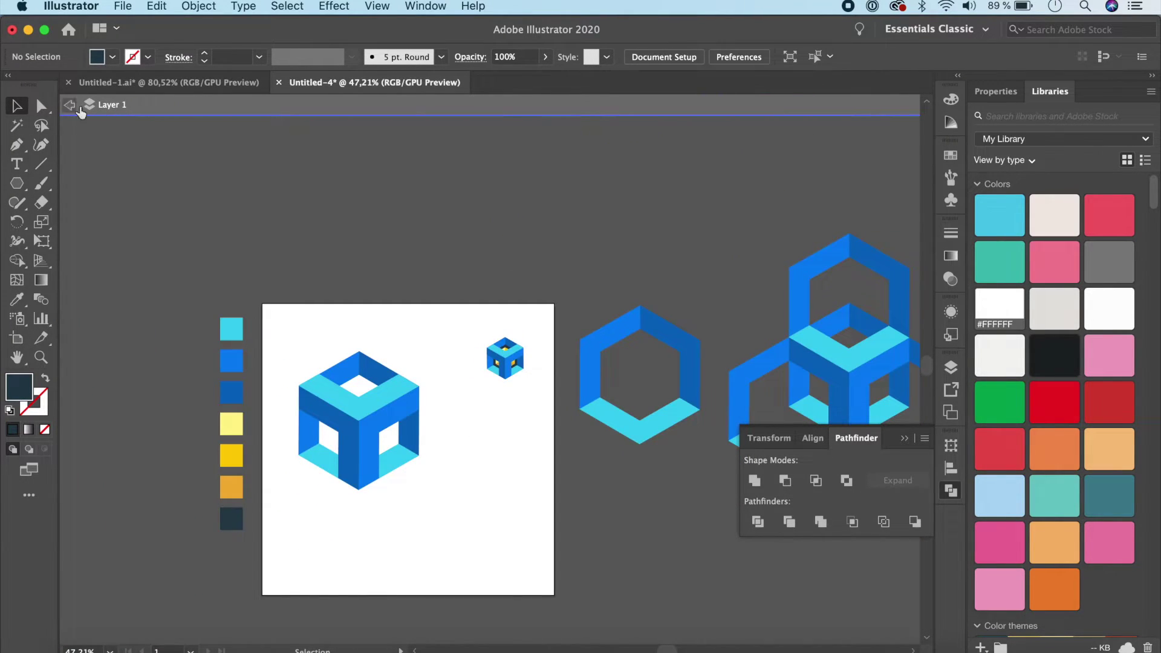
# Draw a six-sided dark navy polygon with a radius of about 1.24 in from the front centre corner of the large cube.
pyautogui.scroll(3, 521, 564)
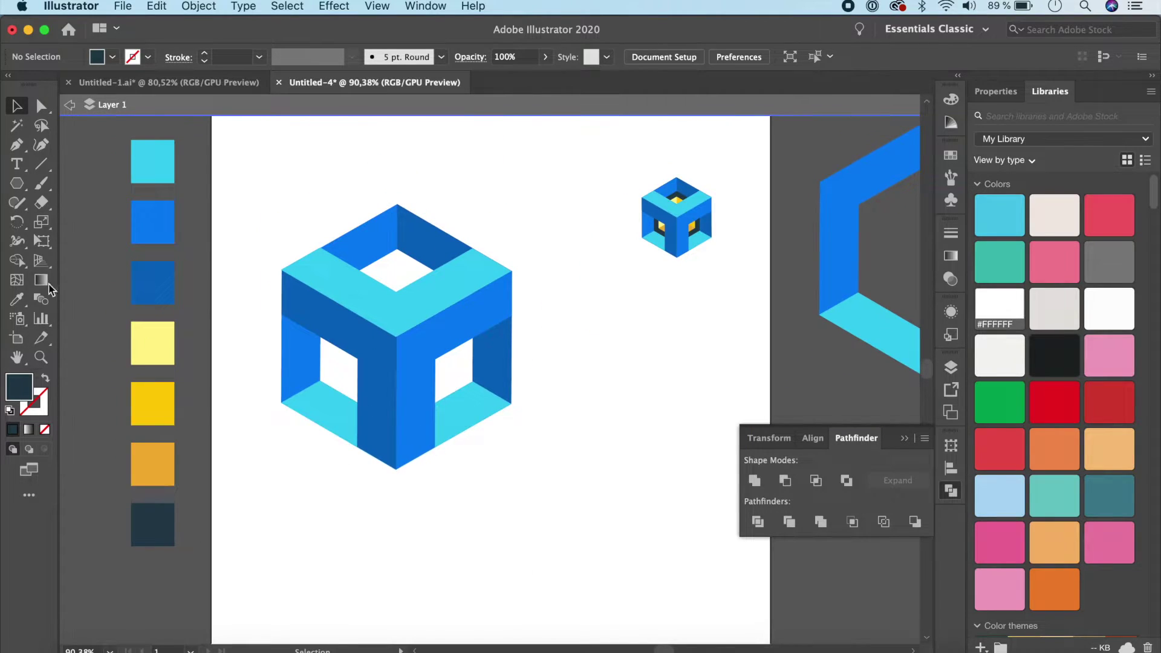
pyautogui.click(19, 185)
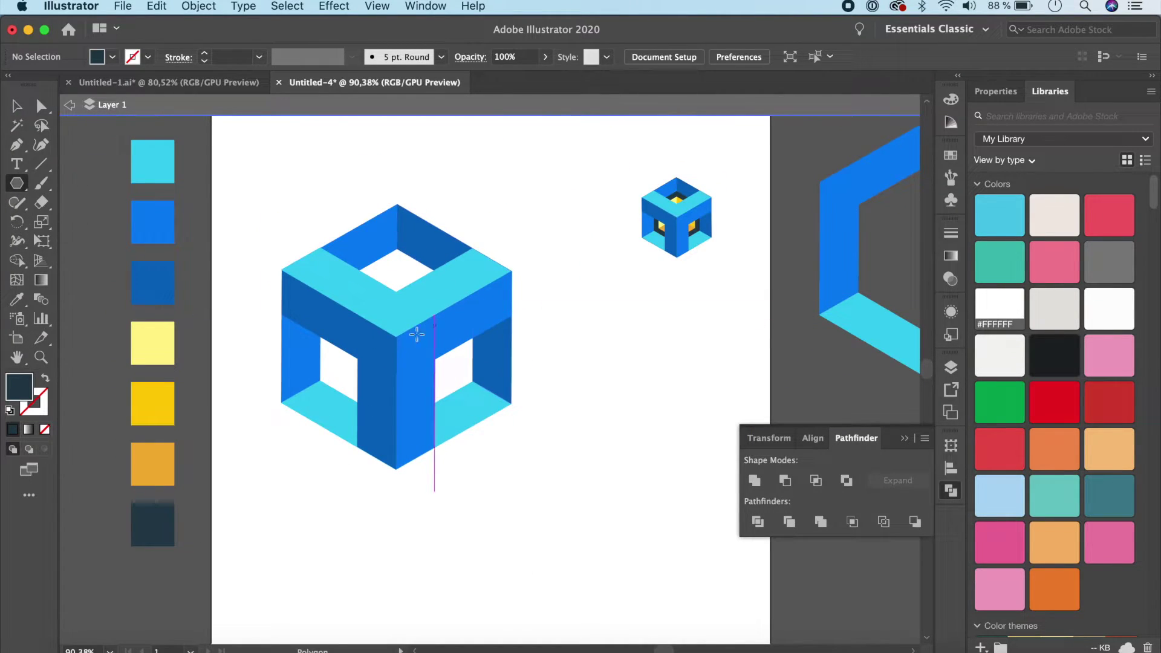
pyautogui.moveTo(398, 340); pyautogui.dragTo(448, 440)
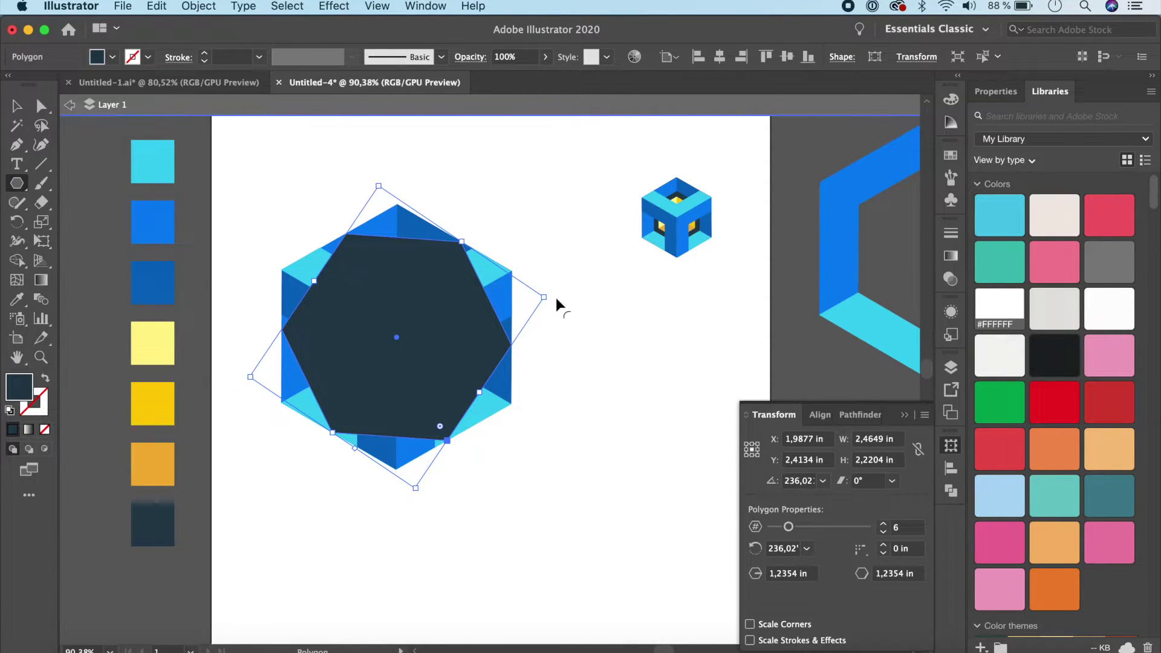
# Rotate the navy hexagon to 270° and scale it to about 2.46 × 2.84 in to match the large cube's outline.
pyautogui.moveTo(549, 293); pyautogui.dragTo(488, 225)
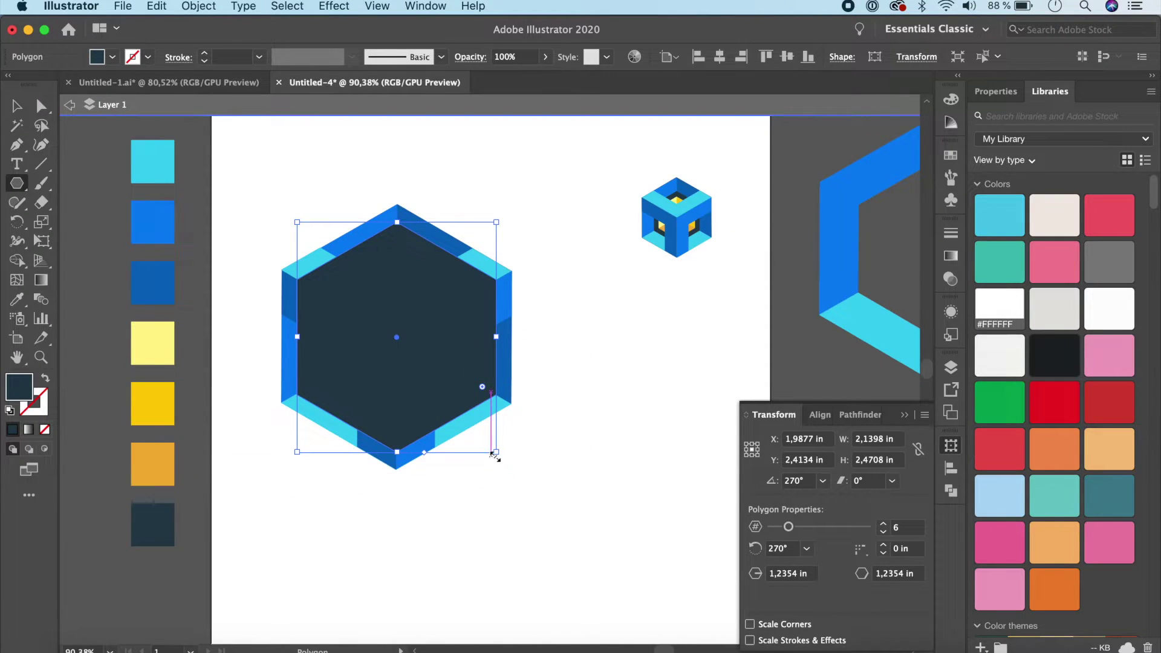
pyautogui.moveTo(496, 451); pyautogui.dragTo(497, 454)
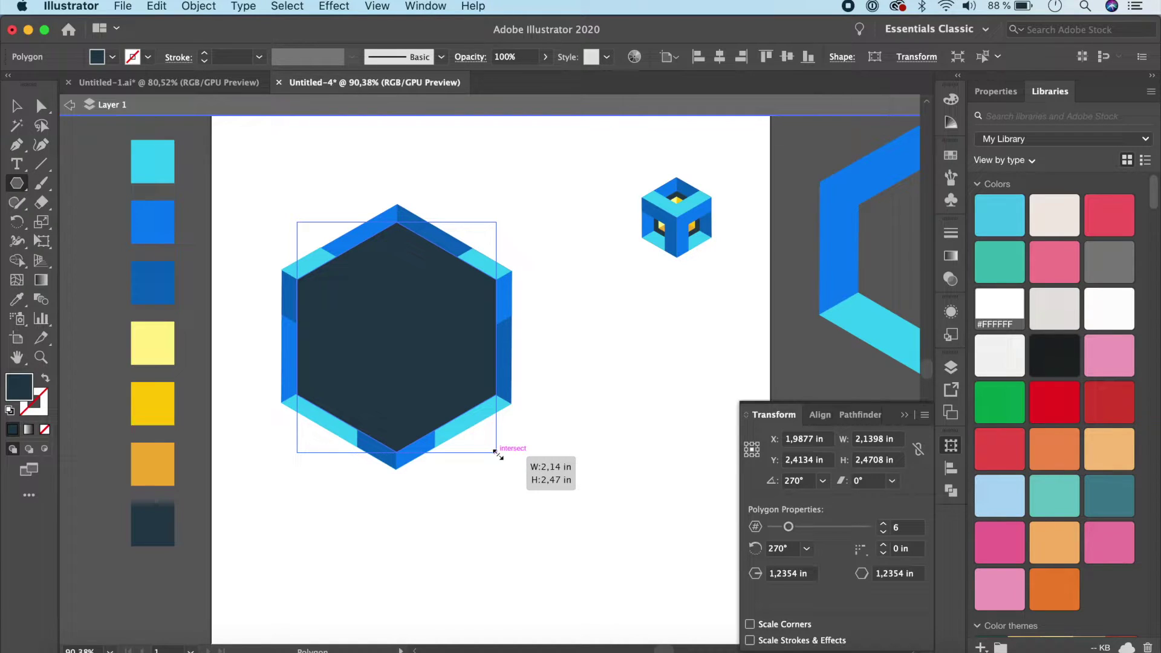
pyautogui.moveTo(497, 454); pyautogui.dragTo(520, 469)
pyautogui.press('v')
pyautogui.press('Escape')
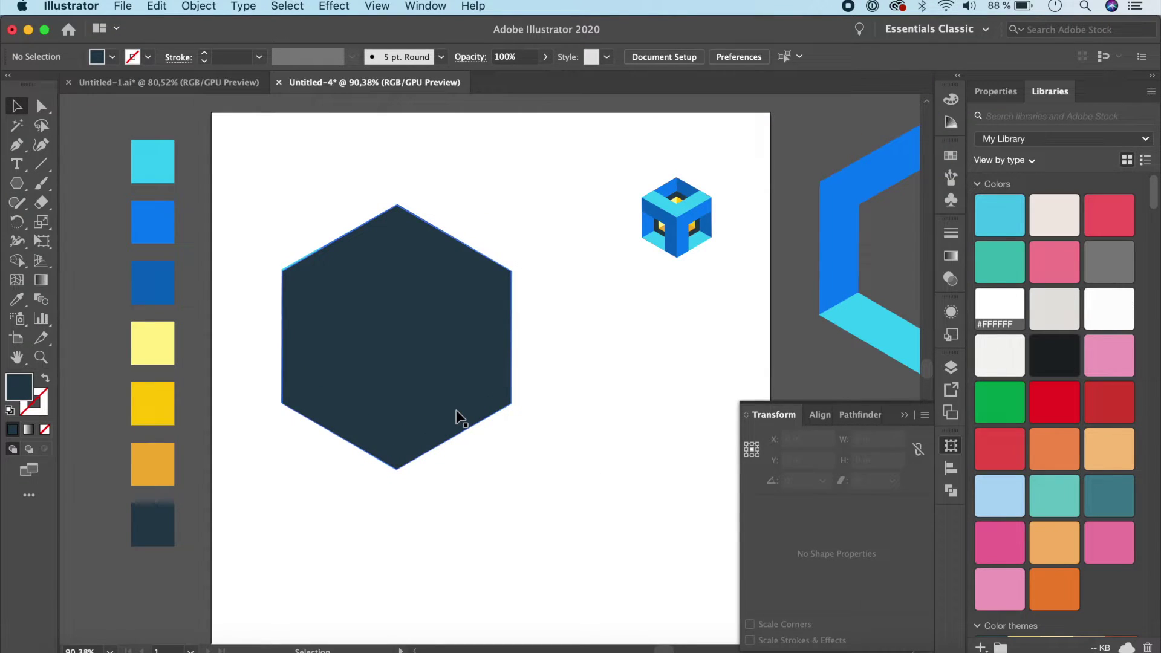
# Duplicate the navy hexagon onto the empty area beside the cube and send the original to the back, behind the cube's pieces.
pyautogui.click(460, 417)
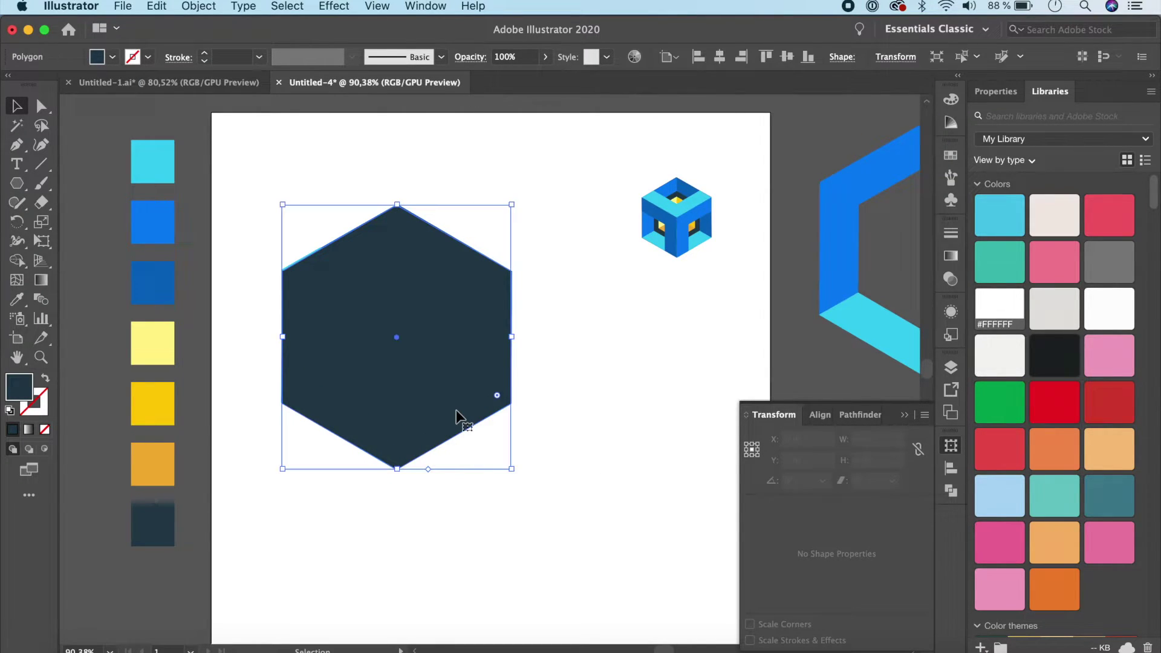
pyautogui.moveTo(456, 409); pyautogui.dragTo(736, 479)
pyautogui.click(435, 357)
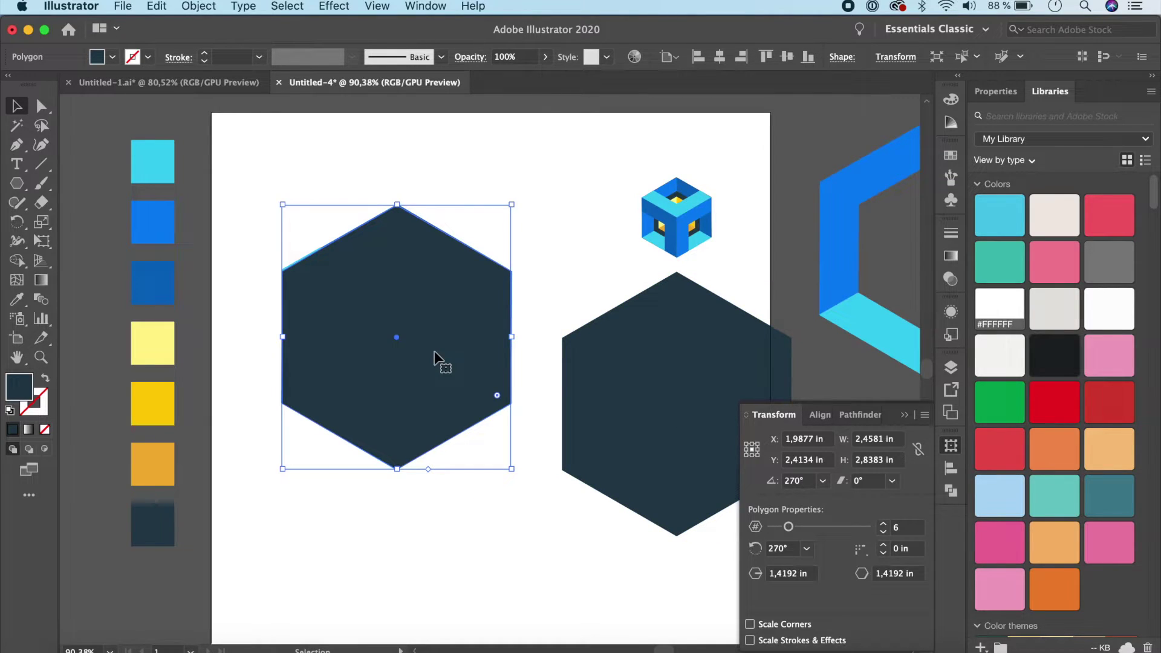
pyautogui.press('a')
pyautogui.press('super')
pyautogui.press('super+shift+bracketleft')
pyautogui.click(560, 266)
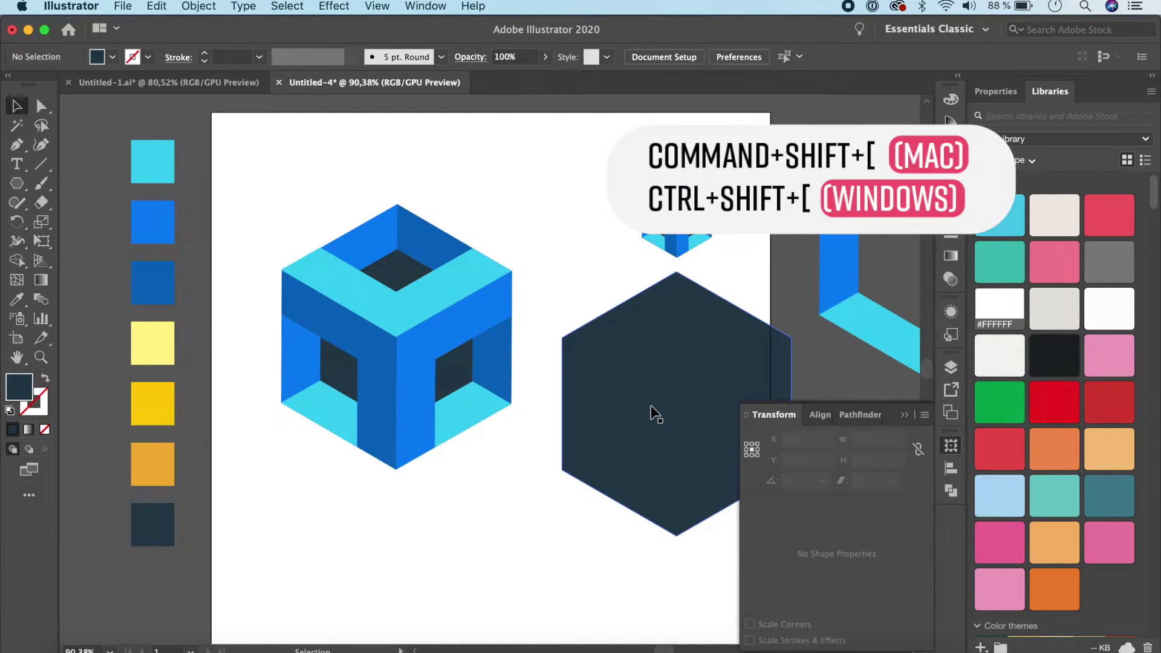
# Centre the navy copy on the cube, shrink it to about 1.31 × 1.52 in and fill it with the orange swatch's colour.
pyautogui.moveTo(651, 406); pyautogui.dragTo(369, 339)
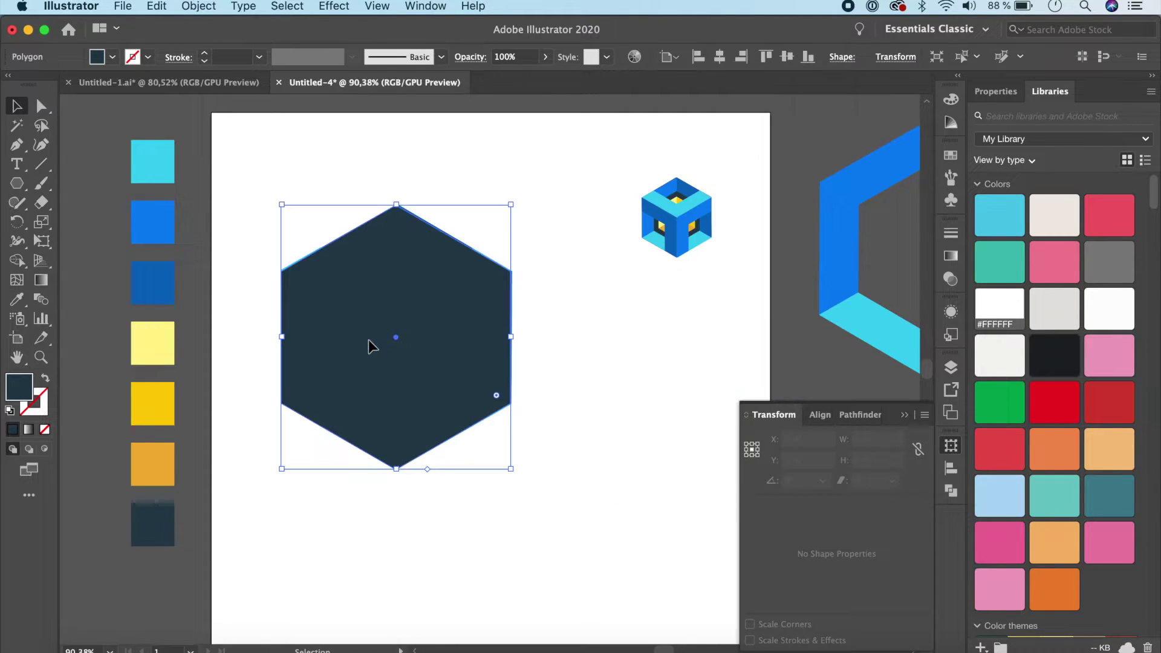
pyautogui.moveTo(511, 469); pyautogui.dragTo(461, 410)
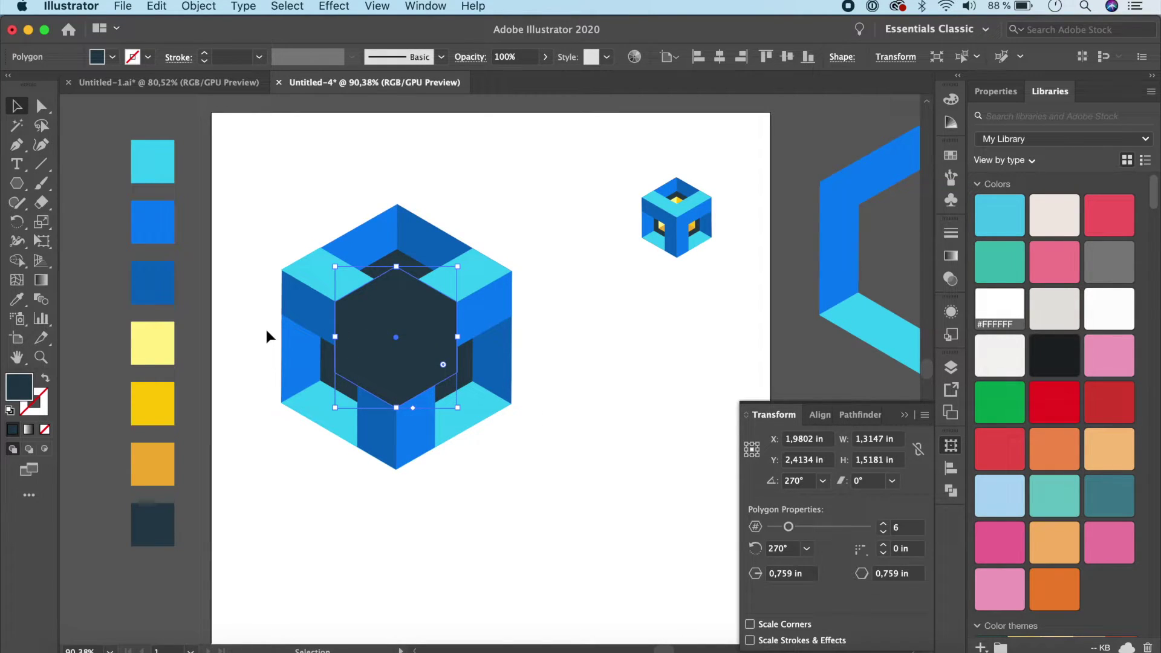
pyautogui.press('i')
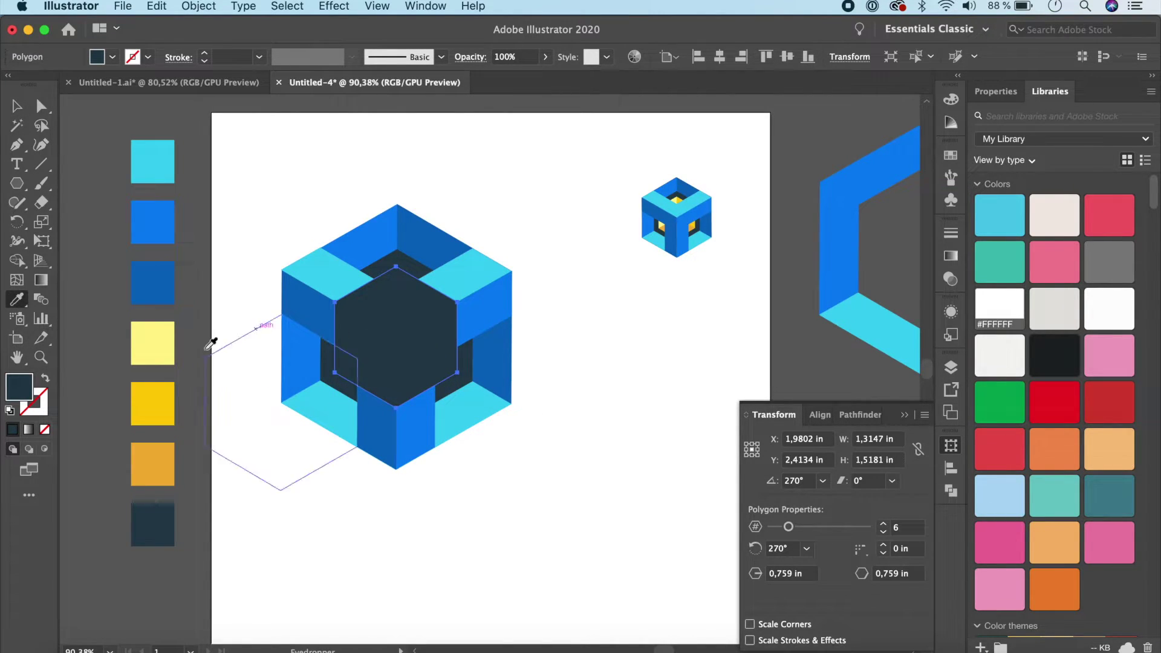
pyautogui.click(158, 447)
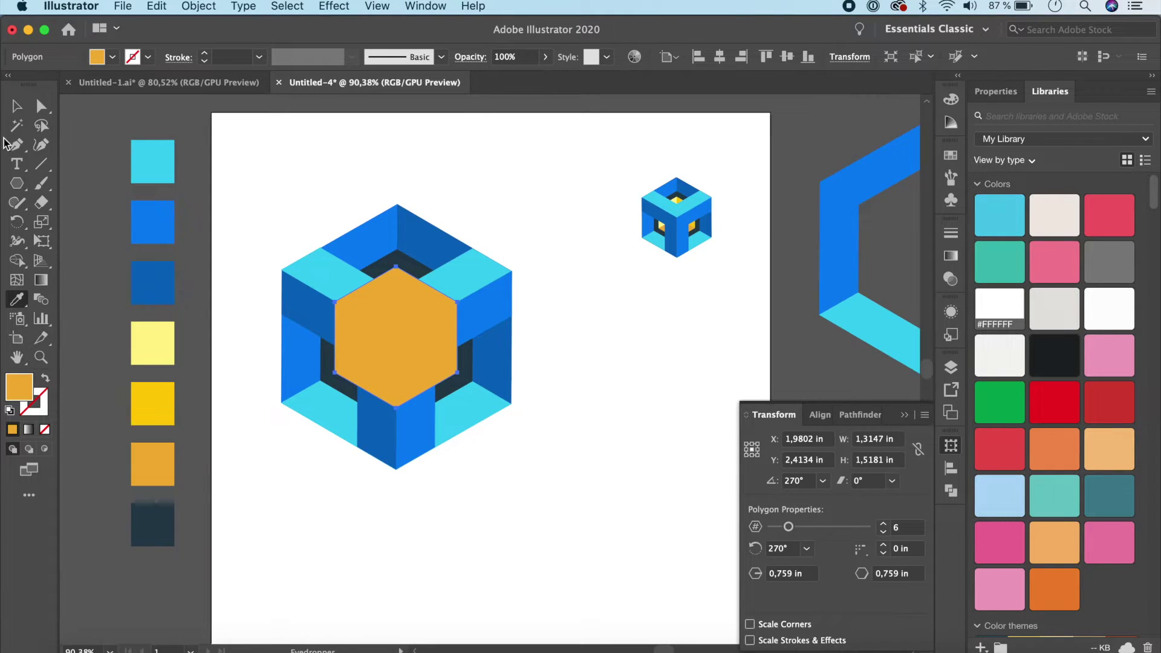
# Move the orange hexagon off the cube to the empty artboard area below the small reference cube.
pyautogui.click(18, 104)
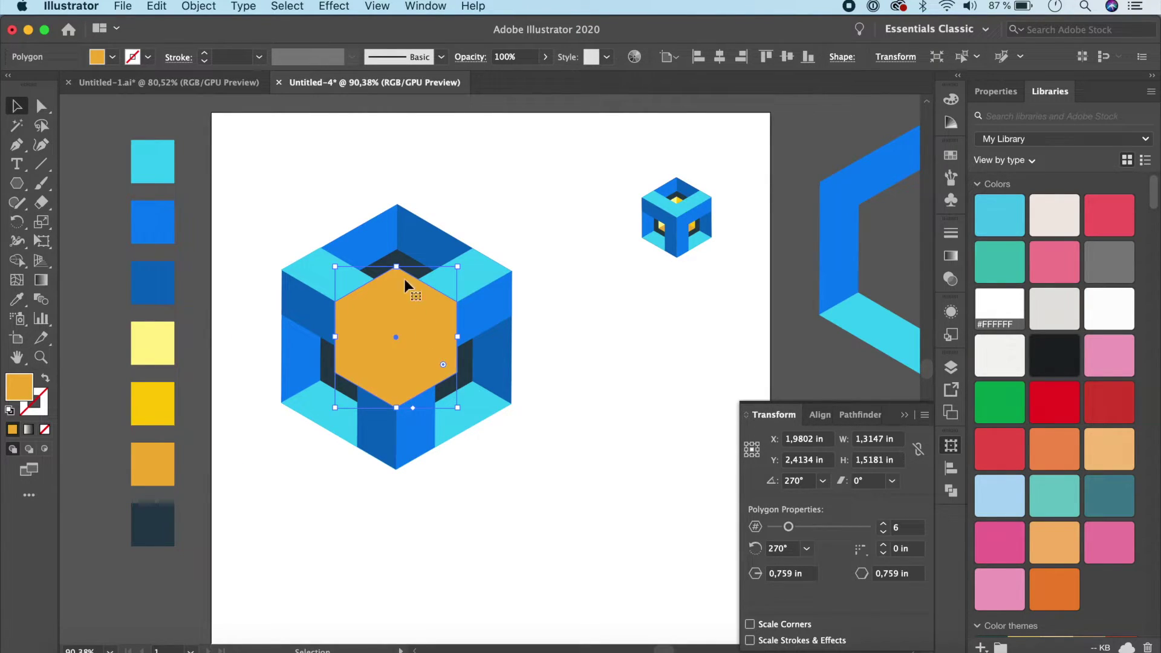
pyautogui.scroll(-2, 415, 288)
pyautogui.hscroll(2, 416, 288)
pyautogui.moveTo(366, 311); pyautogui.dragTo(623, 369)
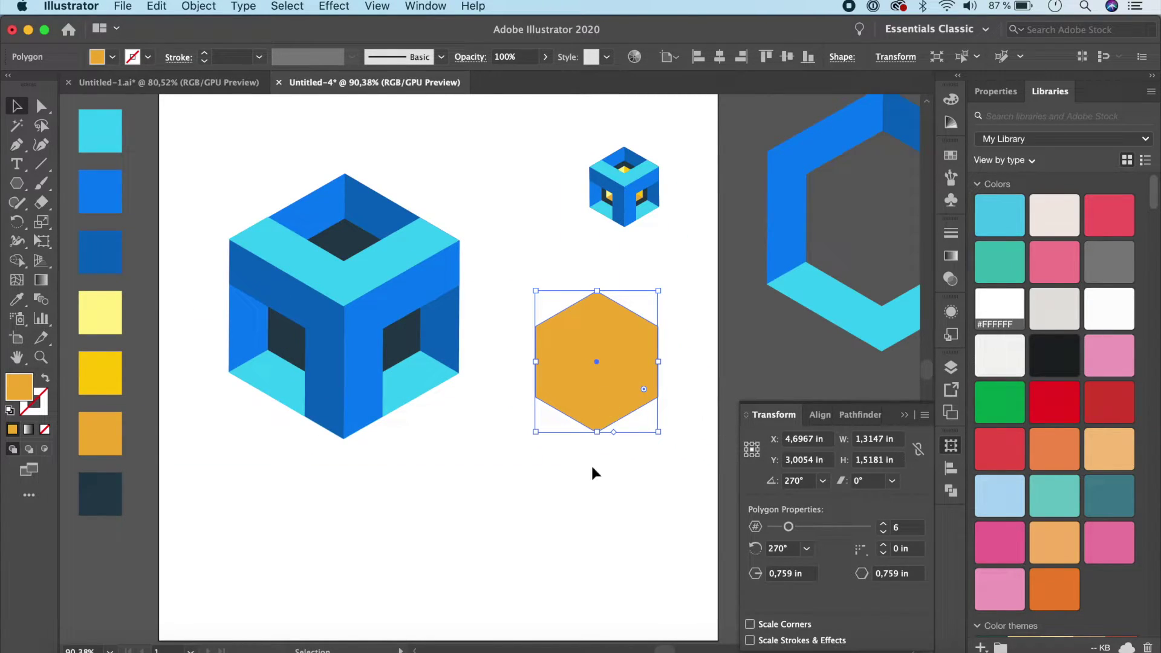
# Draw three straight lines joining the orange hexagon's centre to its lower-left, top and lower-right corners.
pyautogui.click(41, 165)
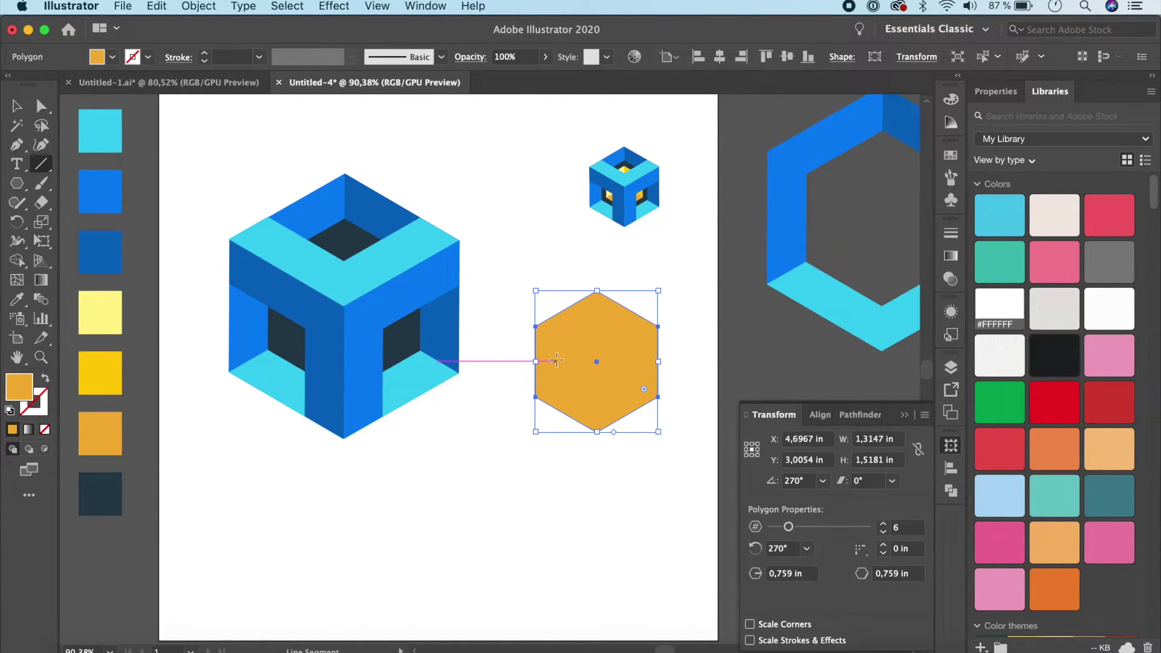
pyautogui.press('super')
pyautogui.keyDown('super'); pyautogui.click(549, 536); pyautogui.keyUp('super')
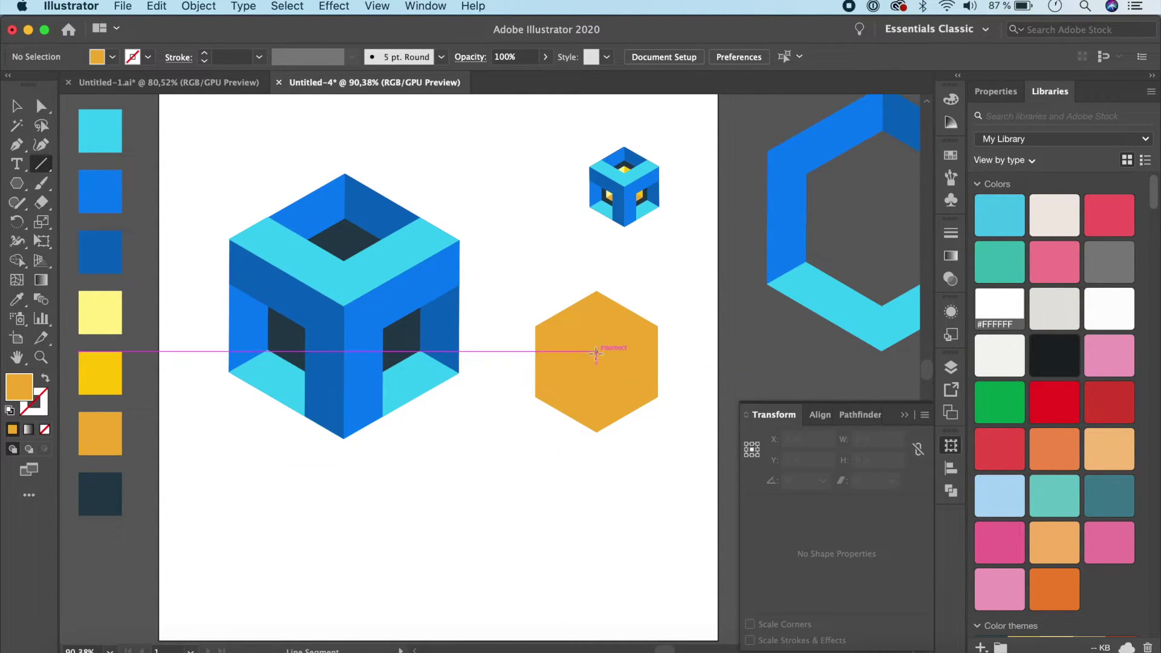
pyautogui.moveTo(597, 361); pyautogui.dragTo(536, 396)
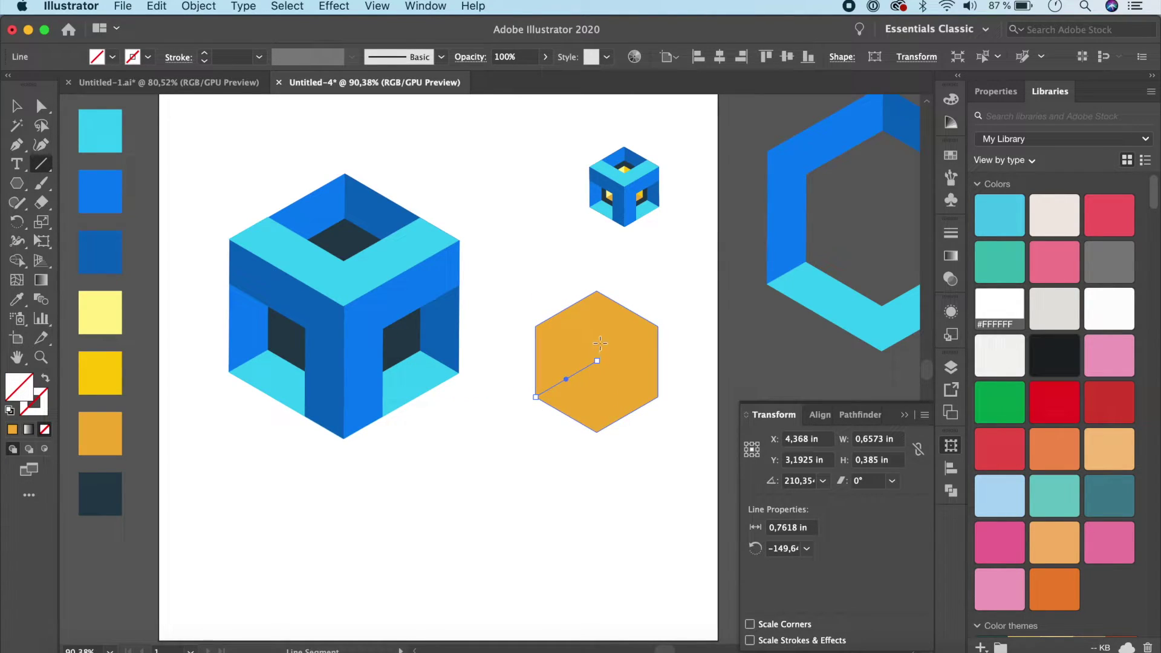
pyautogui.moveTo(597, 293); pyautogui.dragTo(597, 360)
pyautogui.moveTo(657, 396); pyautogui.dragTo(597, 361)
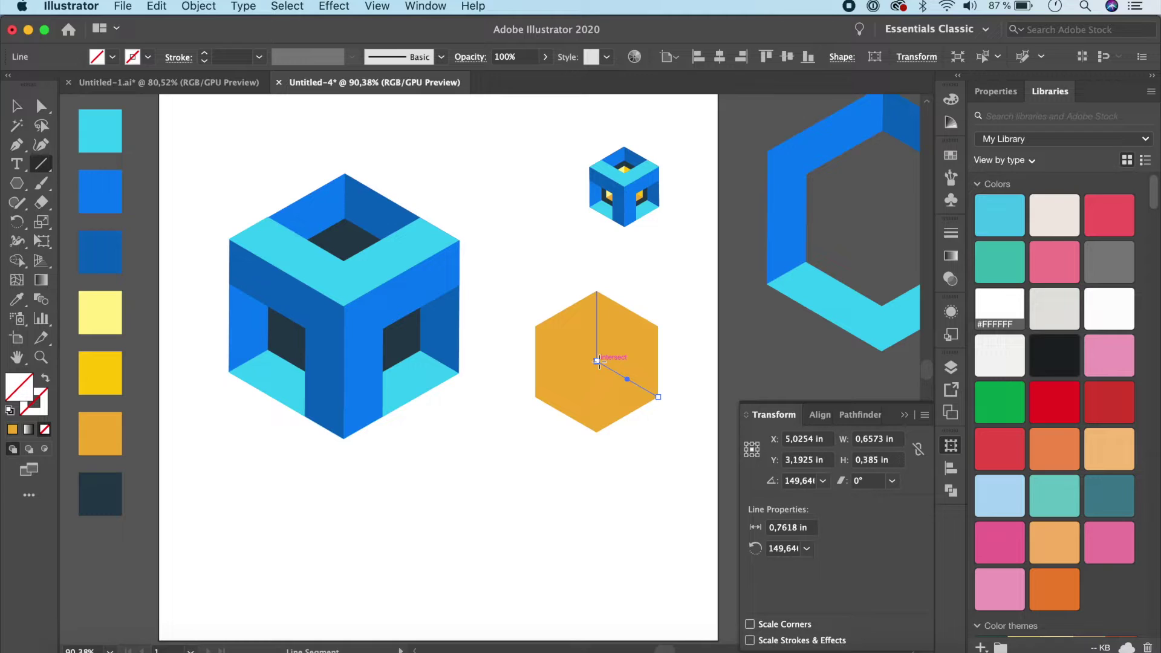
pyautogui.press('v')
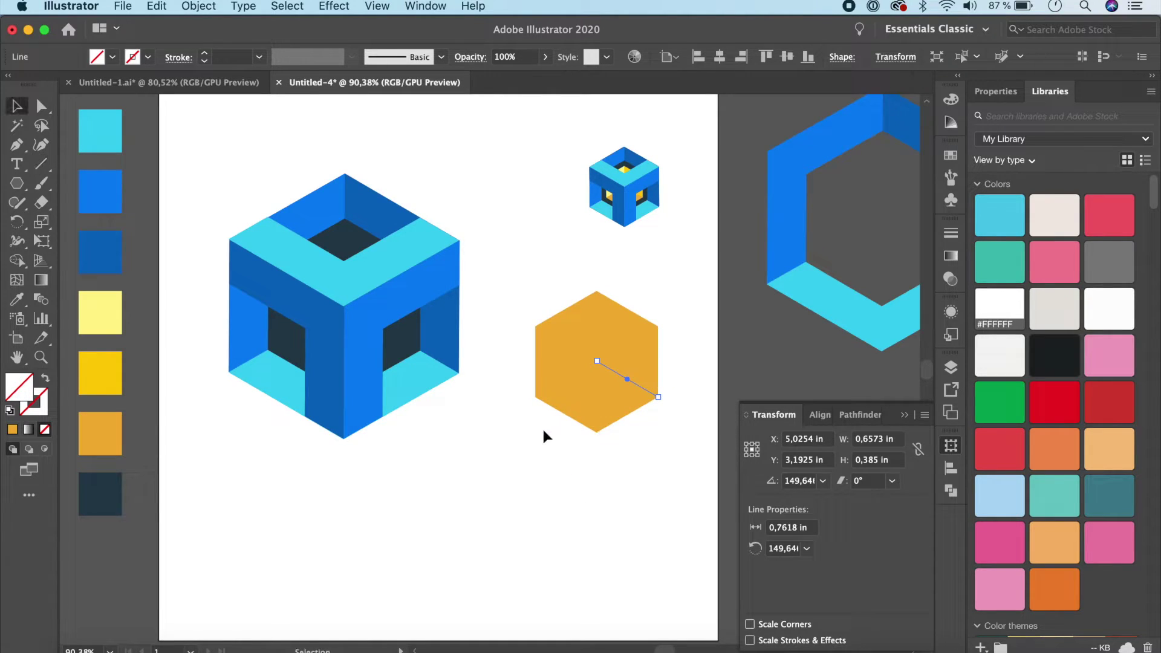
pyautogui.click(520, 303)
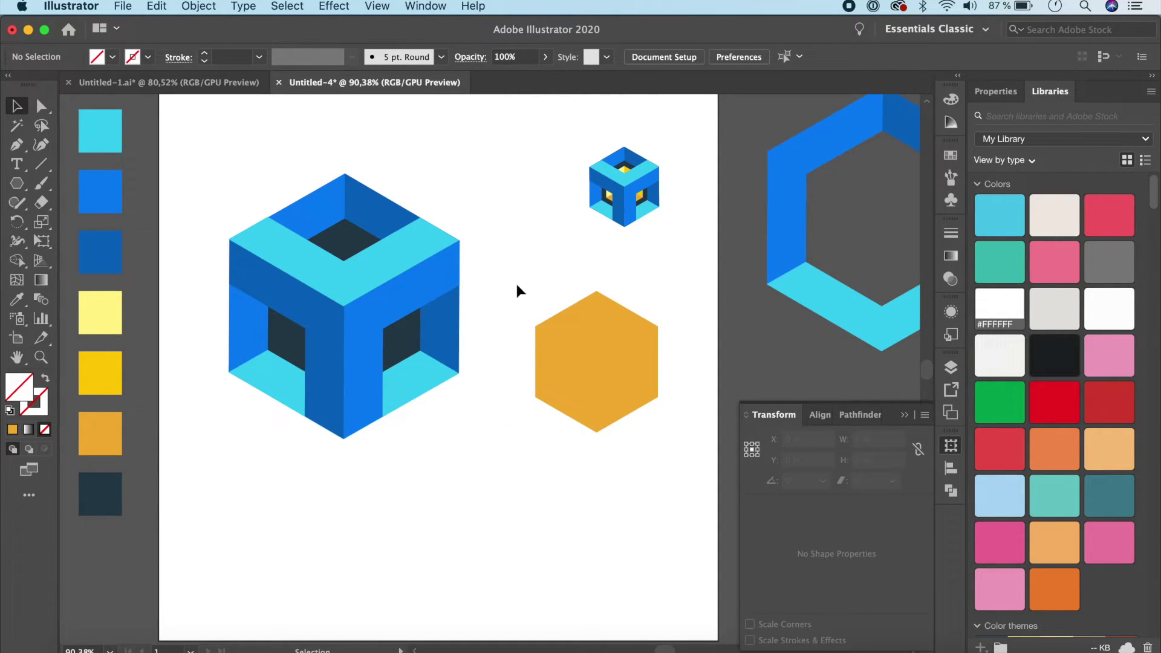
# Divide the orange hexagon along its three lines with Pathfinder and ungroup the resulting pieces.
pyautogui.moveTo(517, 276); pyautogui.dragTo(671, 448)
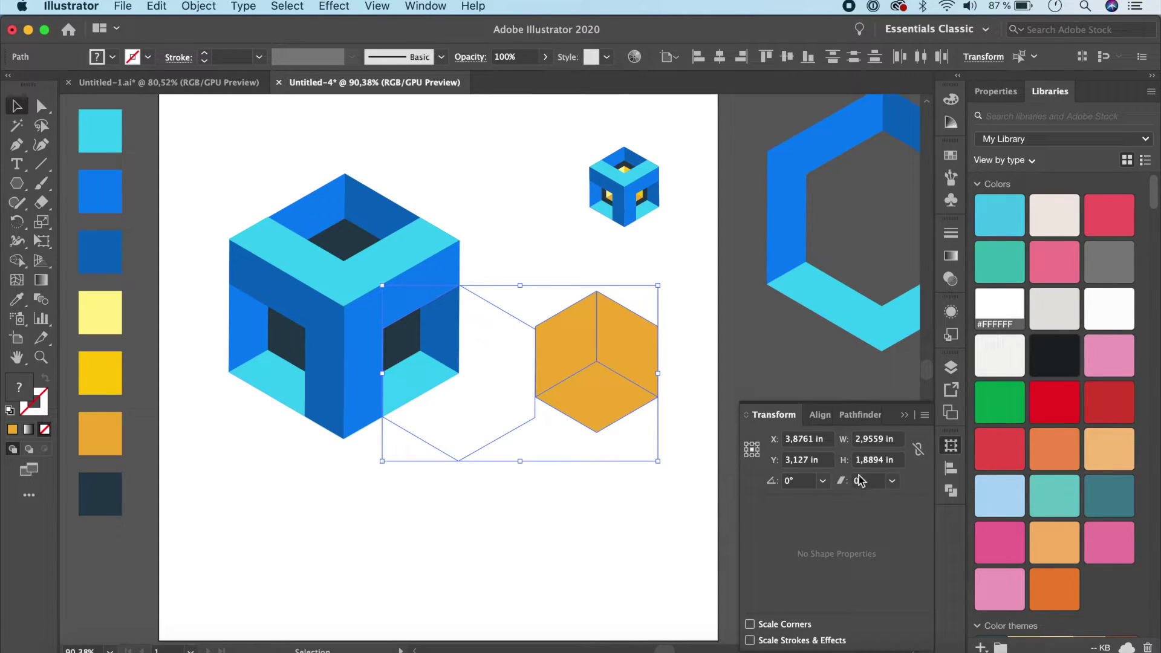
pyautogui.click(693, 322)
pyautogui.moveTo(685, 285); pyautogui.dragTo(570, 438)
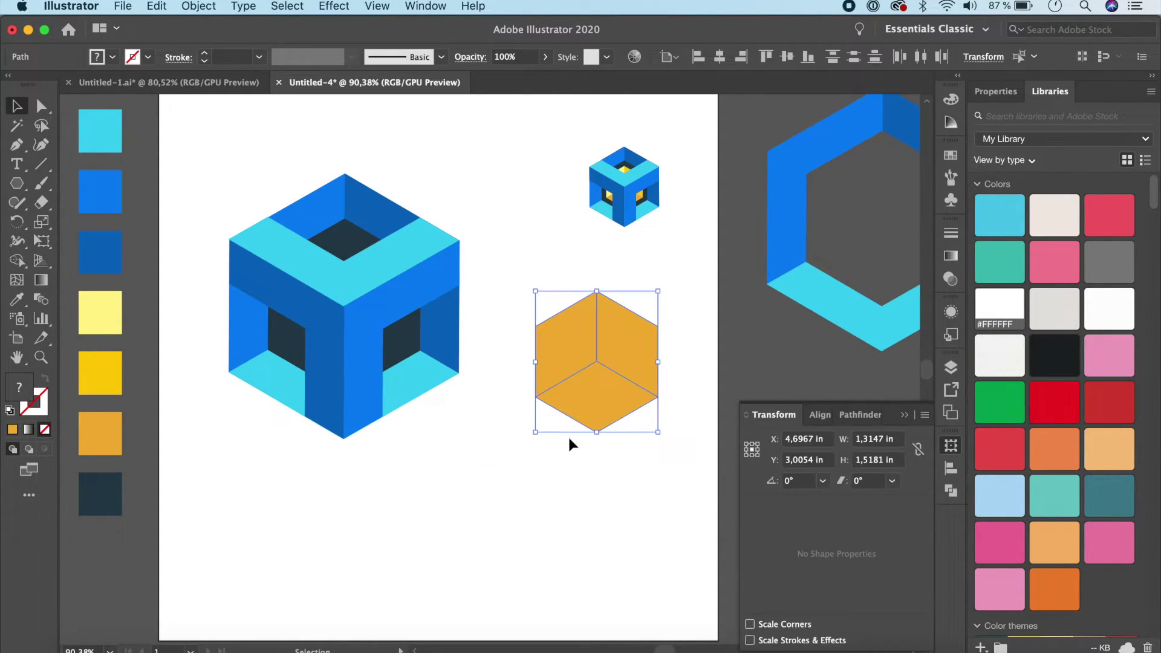
pyautogui.click(951, 492)
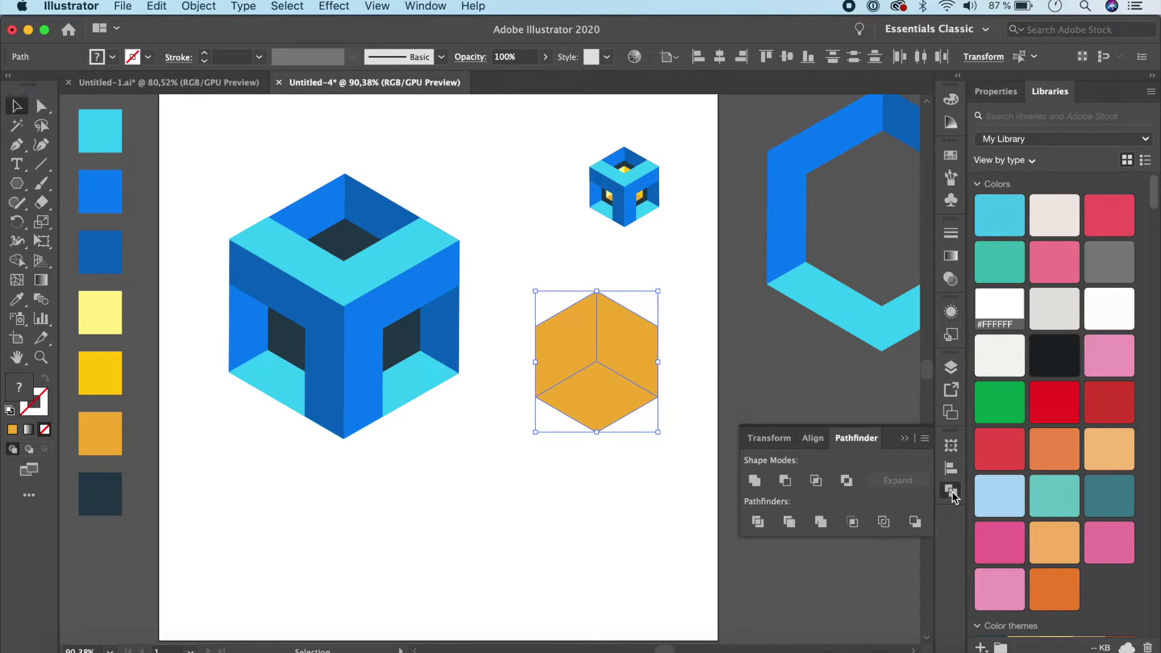
pyautogui.click(758, 522)
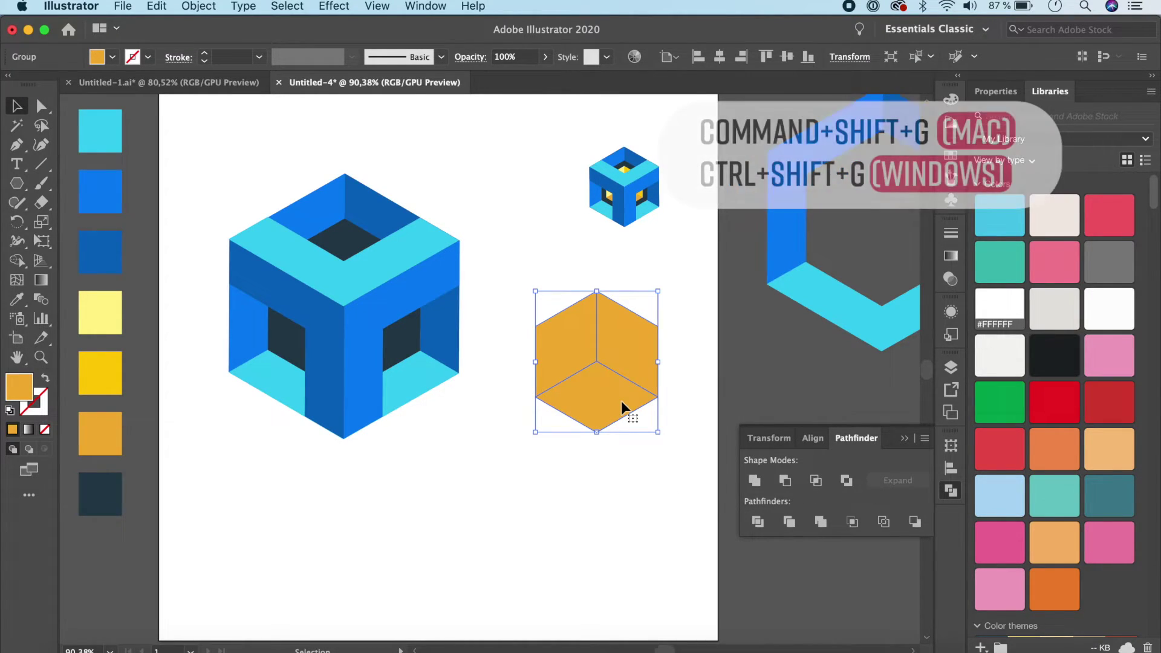
pyautogui.press('super+shift+g')
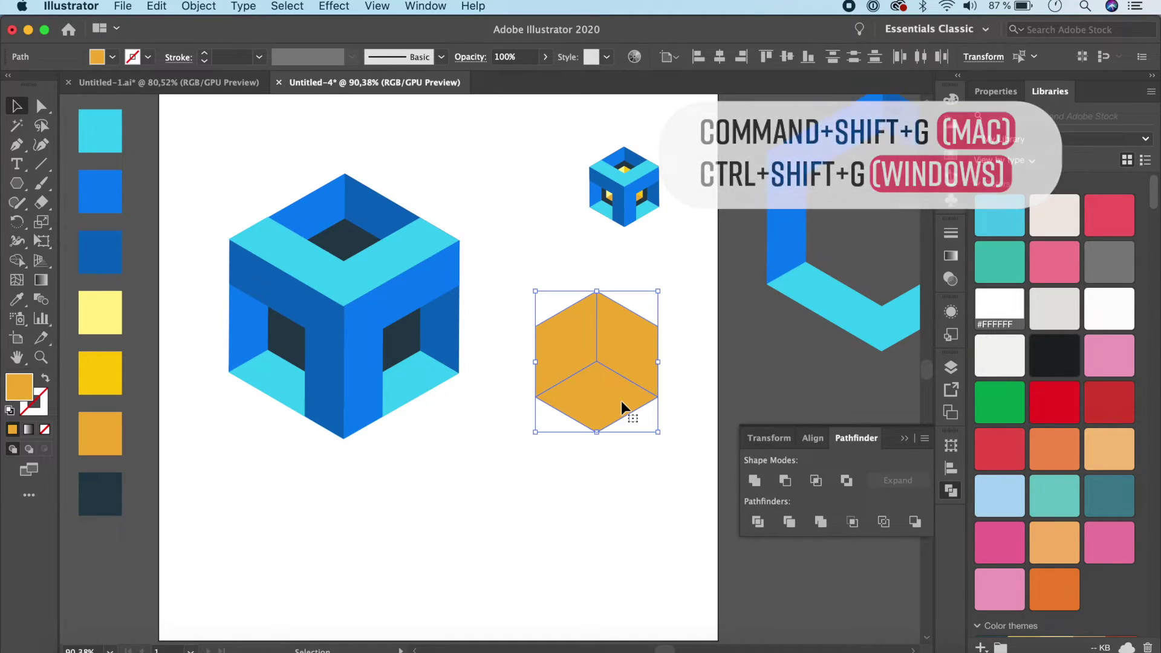
# Recolour the divided hexagon's upper-left face with the pale yellow swatch and its upper-right face with the golden yellow swatch.
pyautogui.click(711, 357)
pyautogui.click(611, 342)
pyautogui.click(566, 339)
pyautogui.click(597, 423)
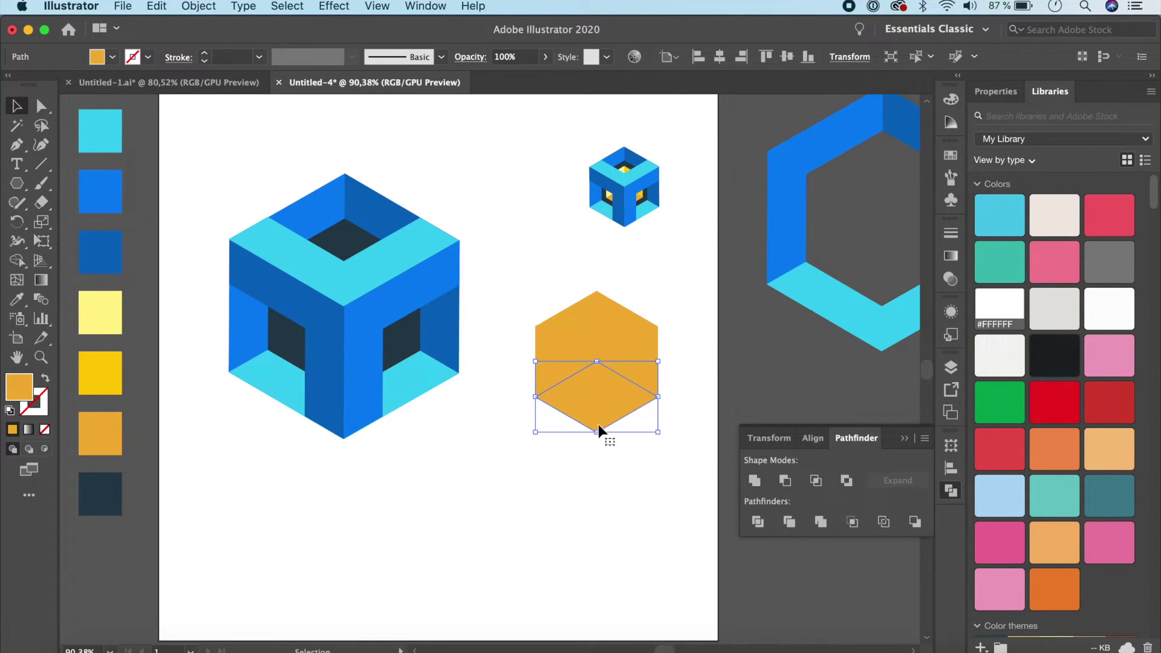
pyautogui.click(565, 342)
pyautogui.press('i')
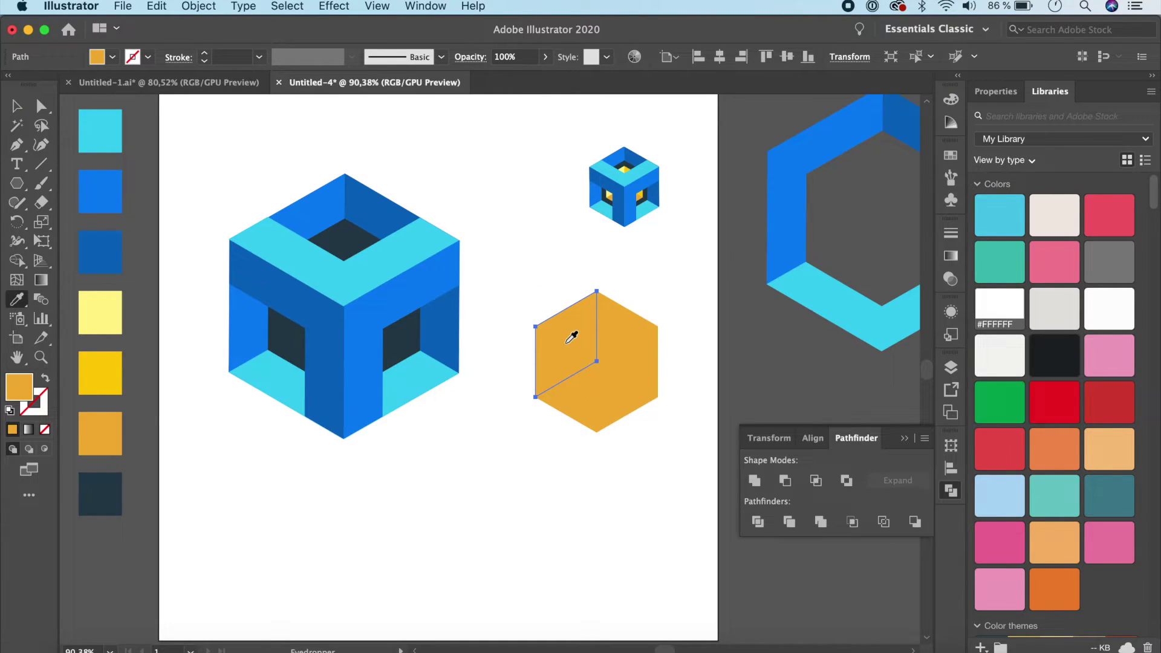
pyautogui.click(105, 314)
pyautogui.press('super')
pyautogui.keyDown('super'); pyautogui.click(645, 358); pyautogui.keyUp('super')
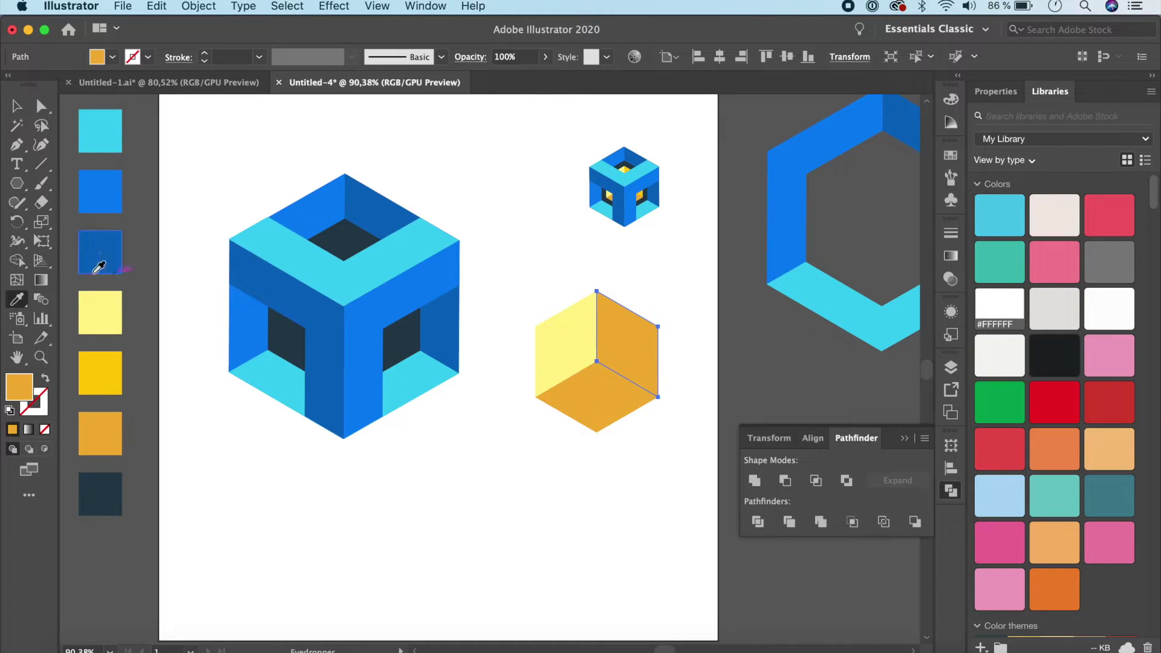
pyautogui.click(101, 373)
pyautogui.click(18, 108)
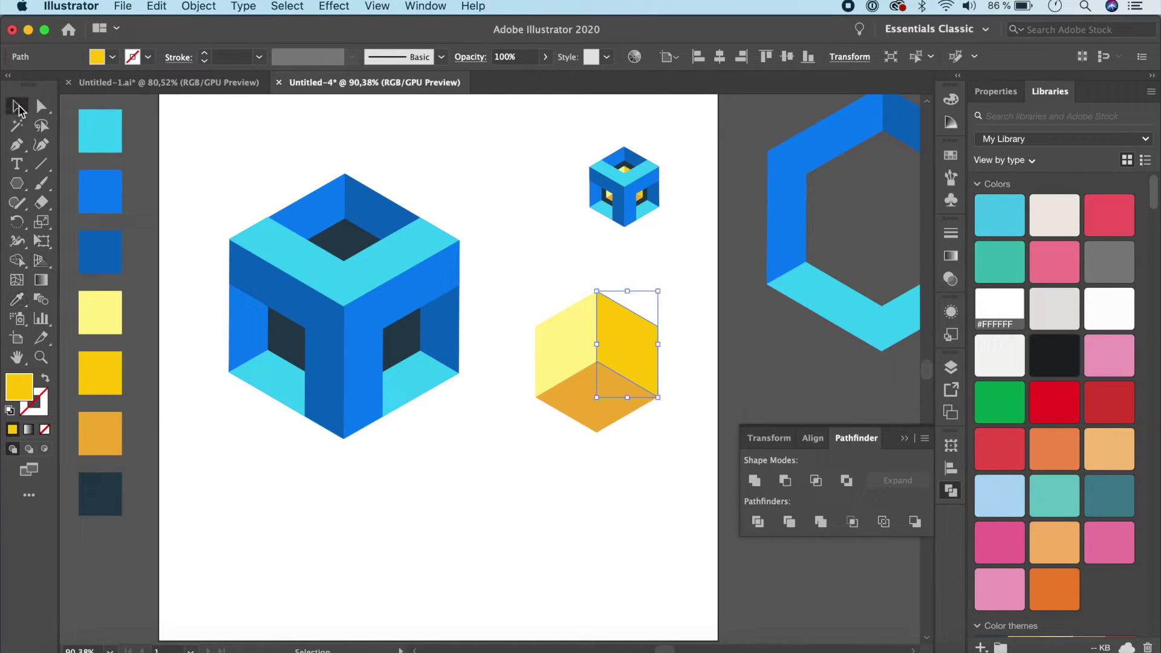
pyautogui.click(560, 461)
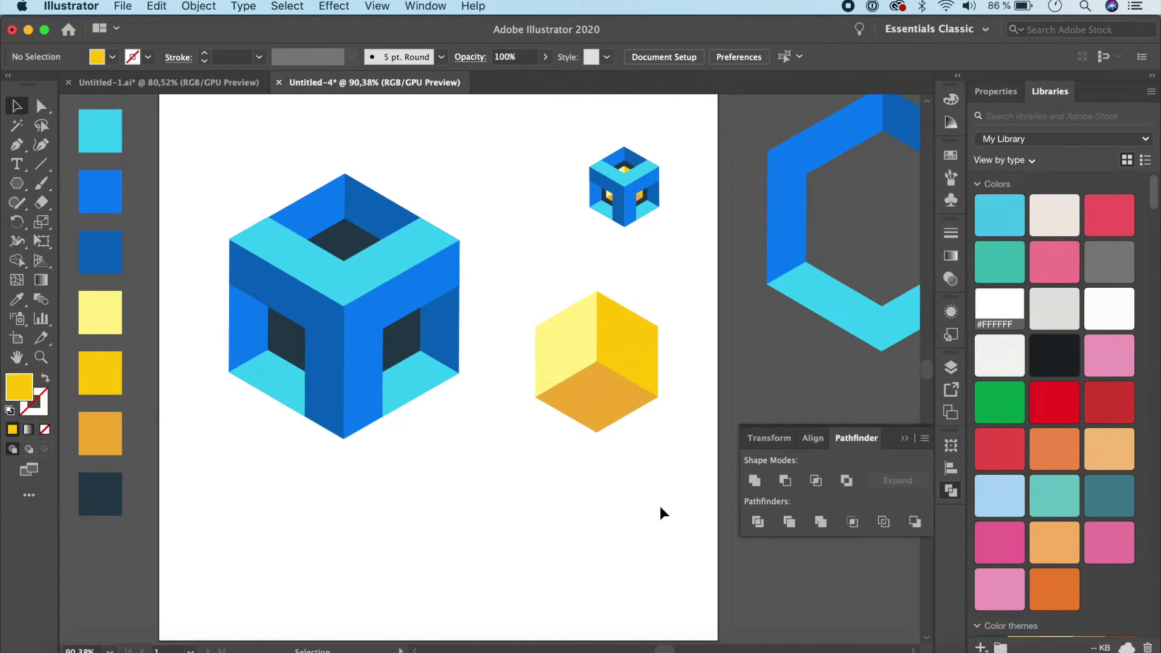
# Group the three yellow and orange faces and place the group over the centre of the large blue cube.
pyautogui.moveTo(530, 350); pyautogui.dragTo(680, 446)
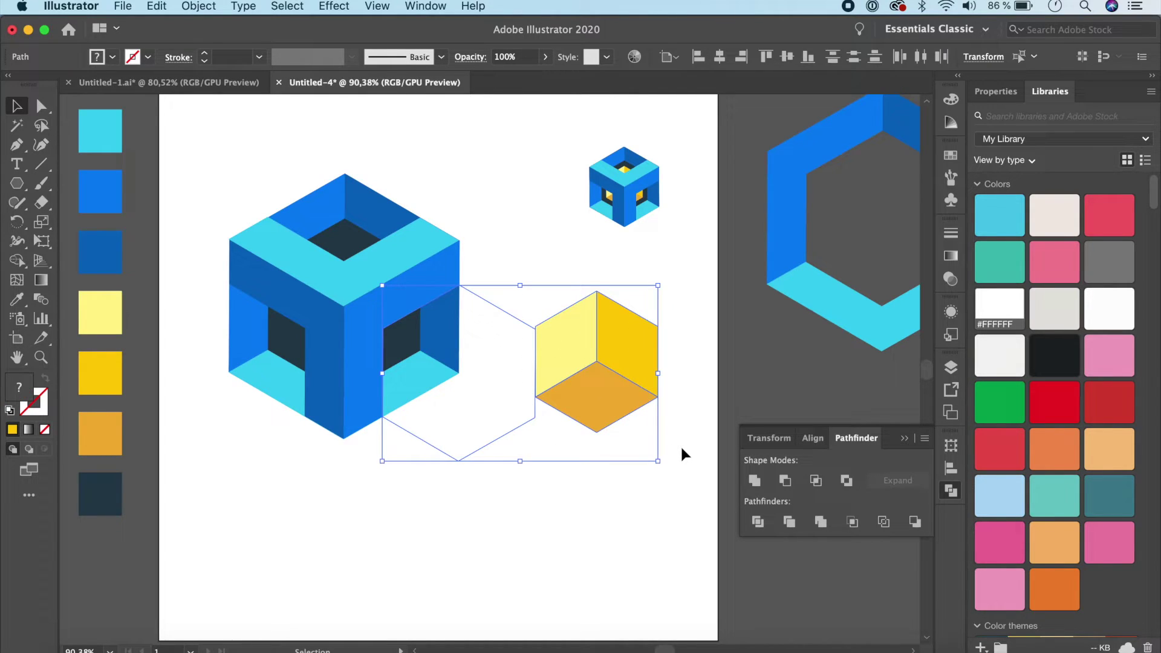
pyautogui.click(709, 385)
pyautogui.moveTo(673, 366); pyautogui.dragTo(355, 346)
pyautogui.press('super+g')
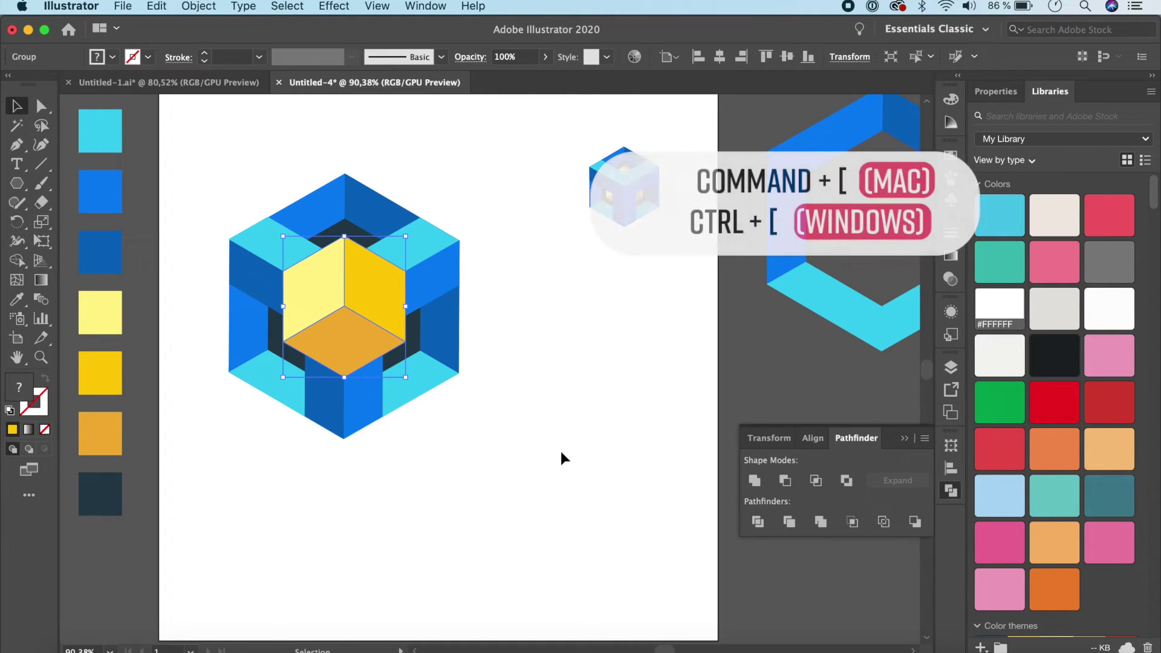
# Send the yellow cube group backward step by step until it sits behind the blue pieces but in front of the navy hexagon.
pyautogui.press('a')
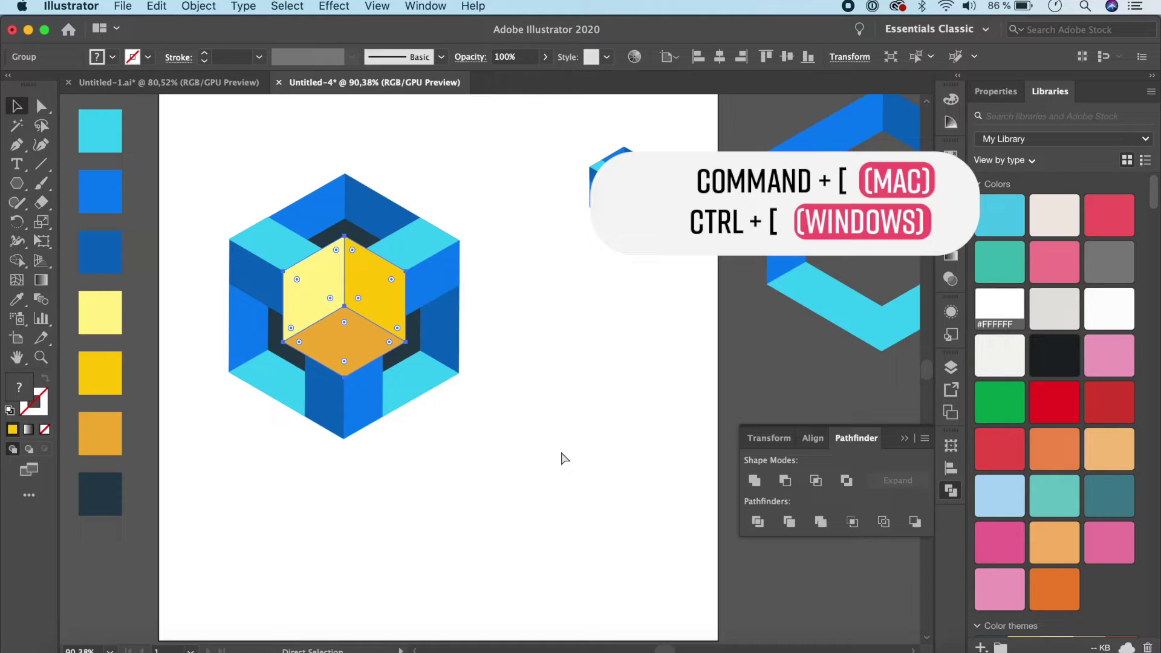
pyautogui.press('super+bracketleft')
pyautogui.press('super+bracketleft')
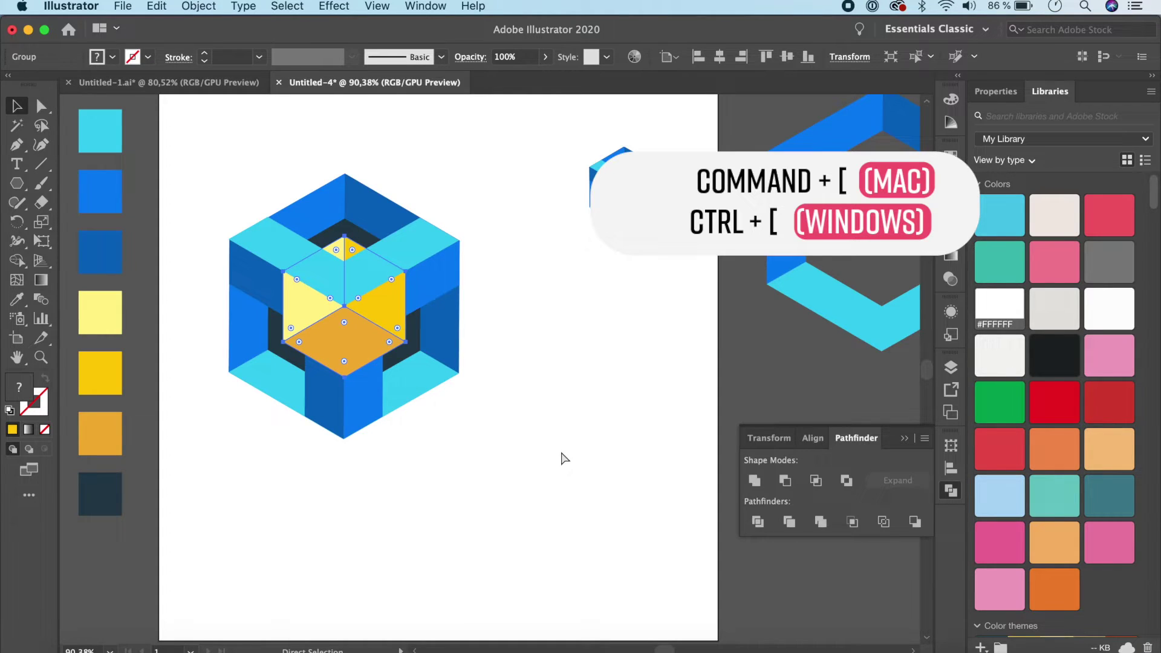
pyautogui.press('super+bracketleft')
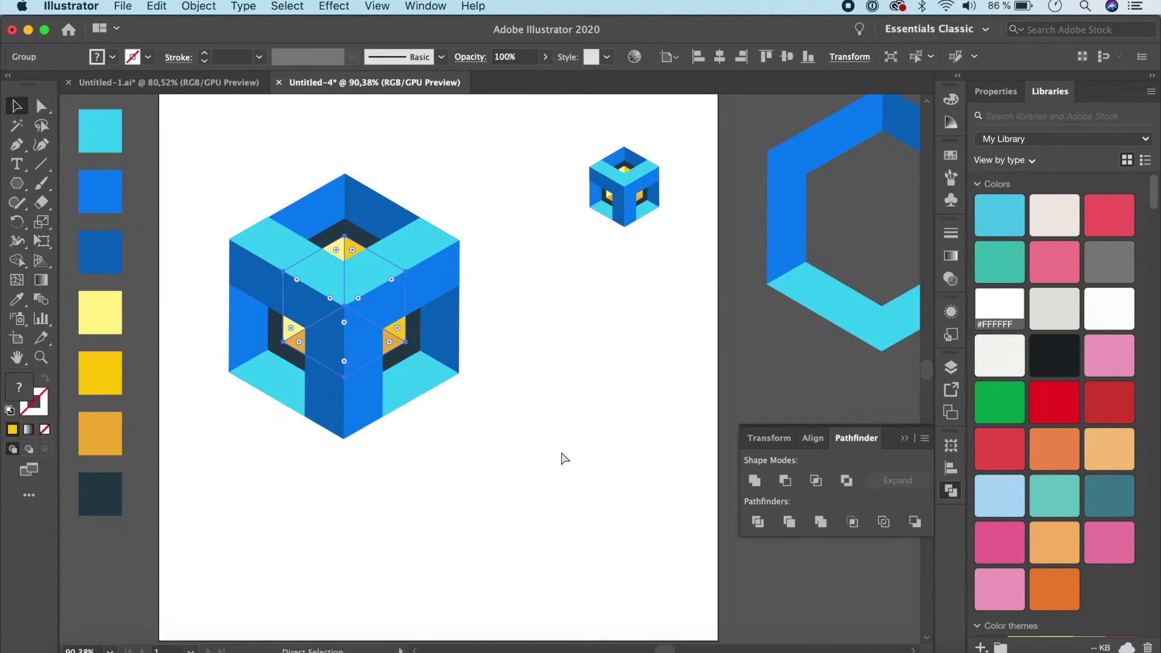
pyautogui.press('v')
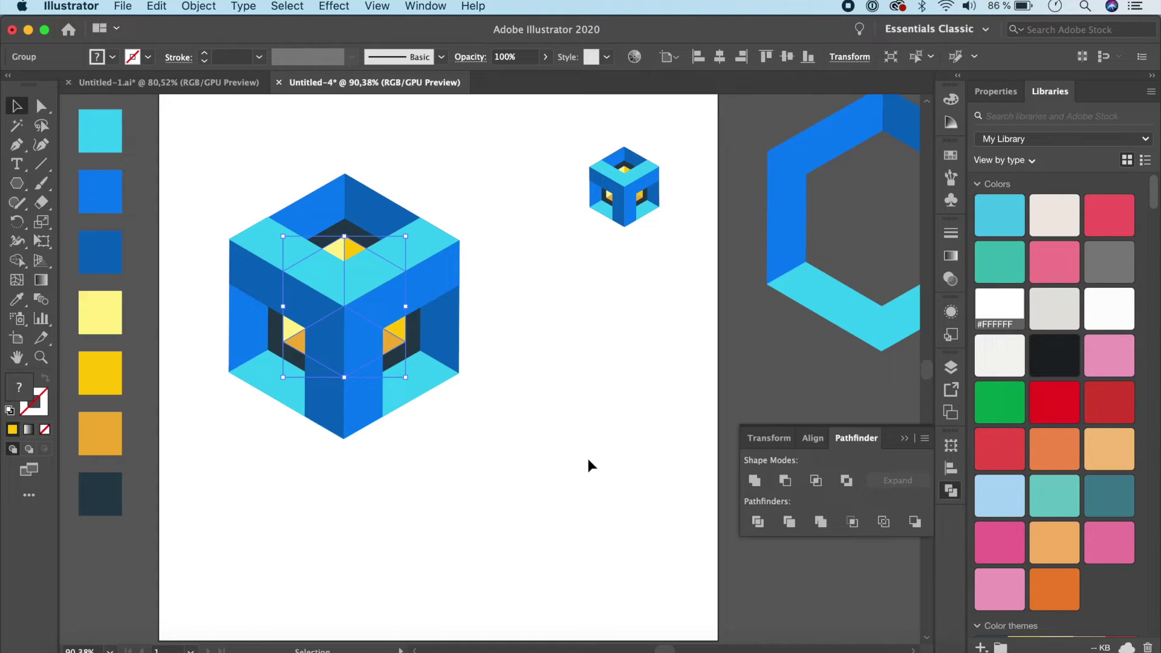
pyautogui.click(588, 460)
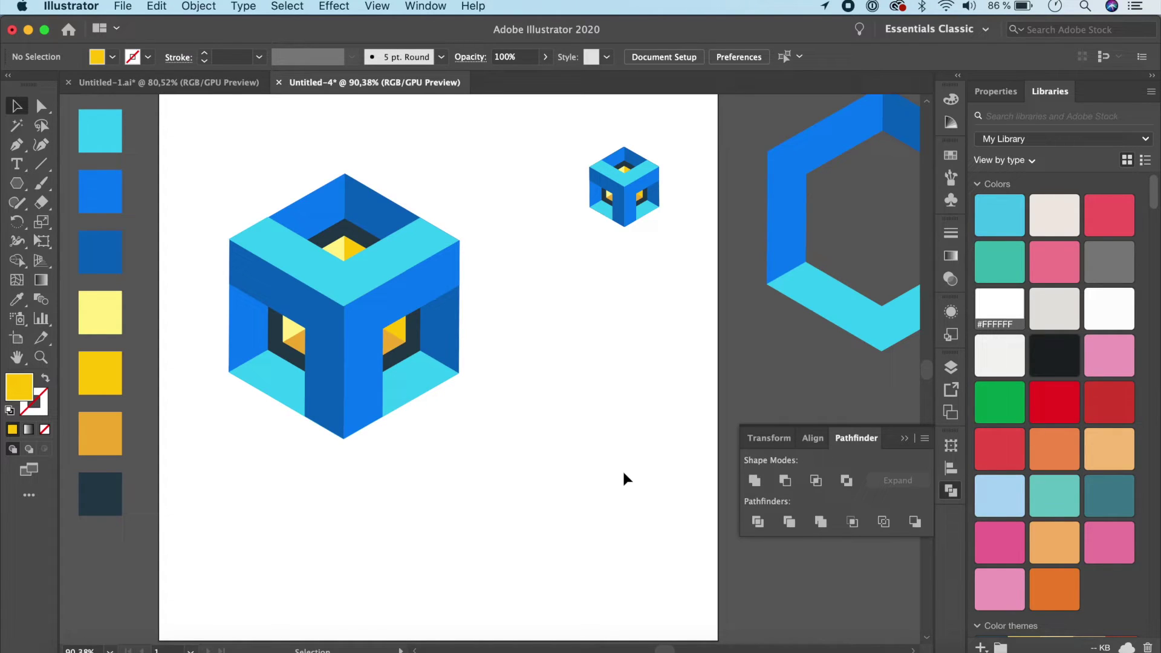
# Select all pieces of the large blue and yellow cube and group them.
pyautogui.hscroll(-2, 625, 479)
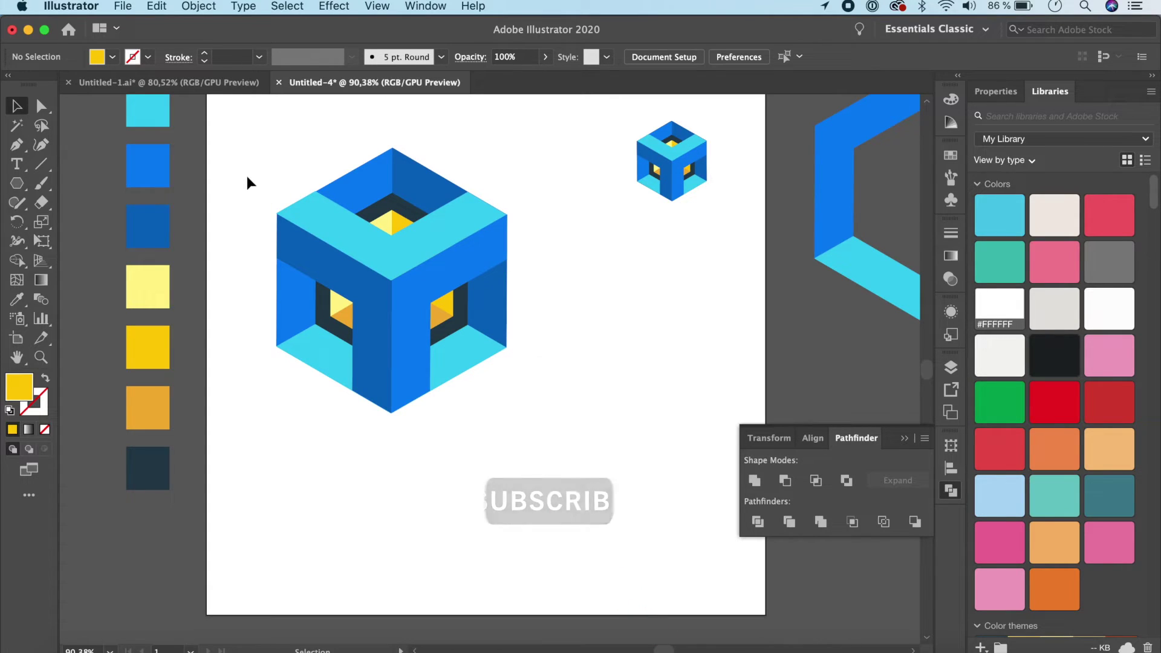
pyautogui.moveTo(249, 154); pyautogui.dragTo(539, 451)
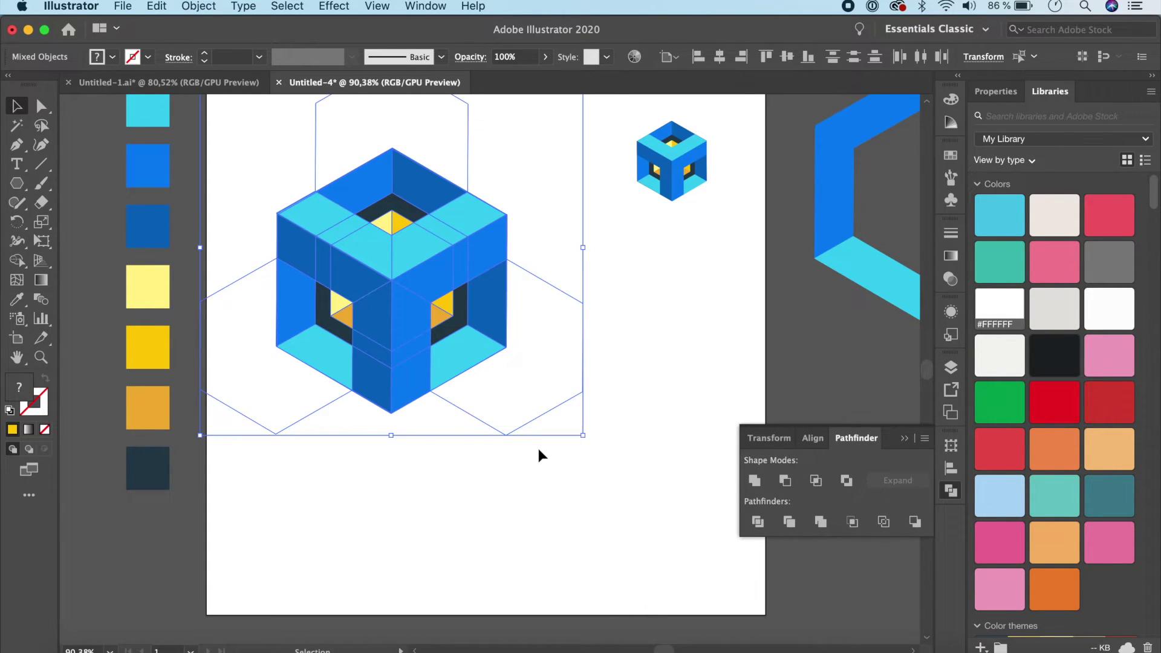
pyautogui.press('a')
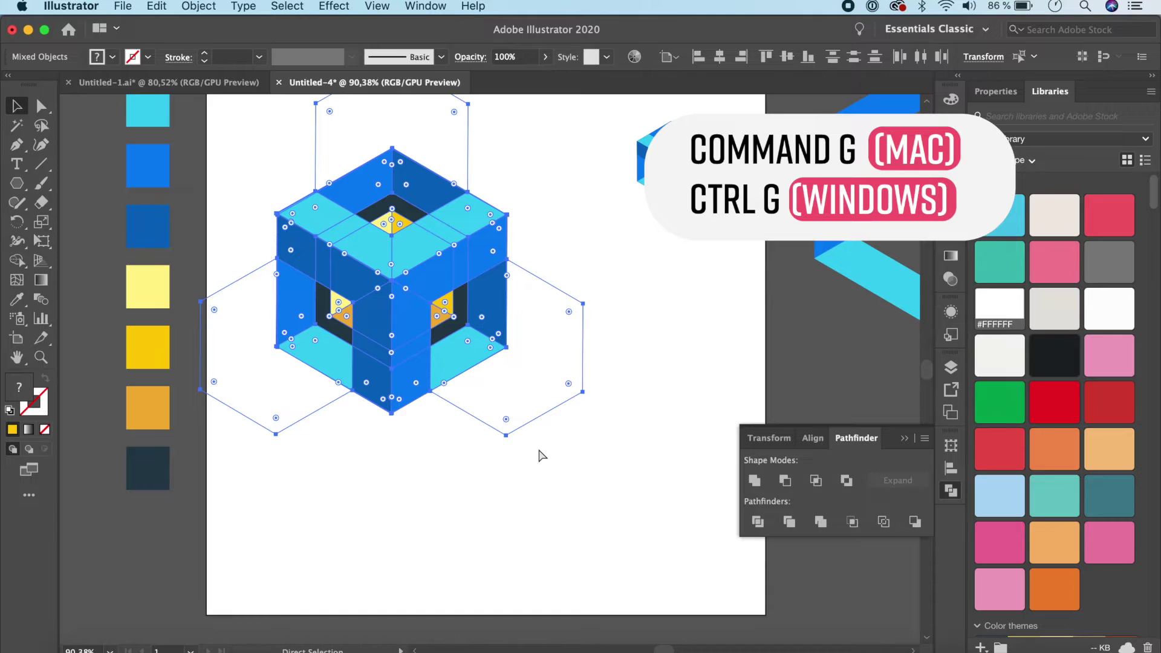
pyautogui.press('v')
pyautogui.press('super+g')
# Scale the cube group down proportionally to about 1.15 × 1.13 in and move it slightly inward from the artboard's upper-left corner.
pyautogui.scroll(2, 556, 451)
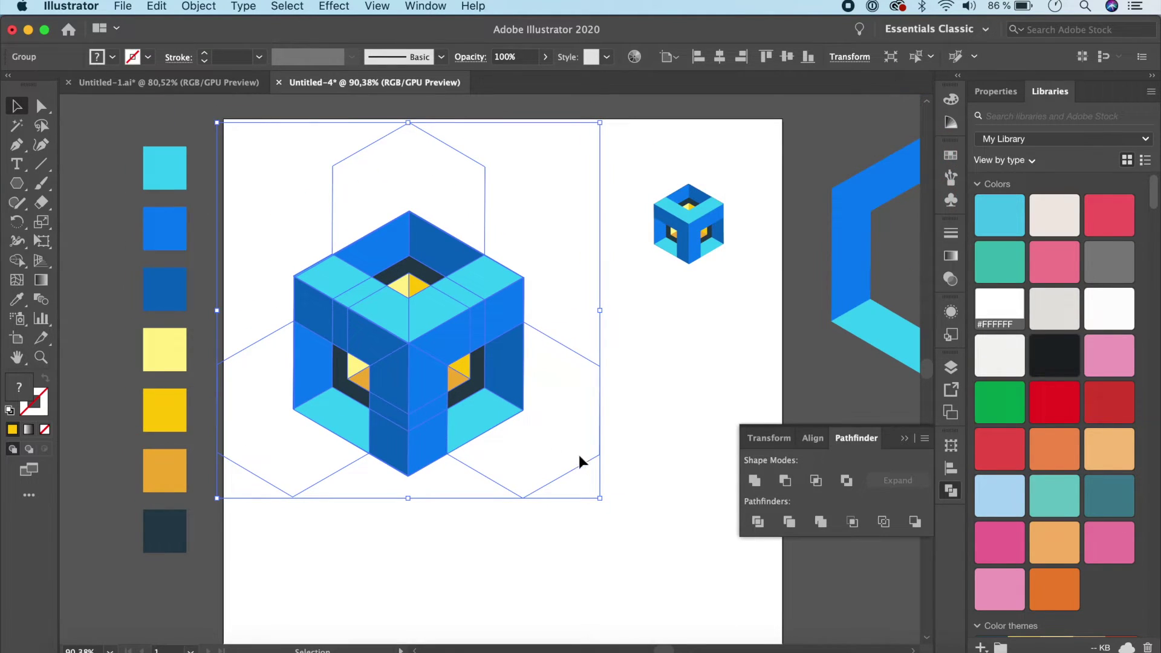
pyautogui.moveTo(601, 498); pyautogui.dragTo(324, 251)
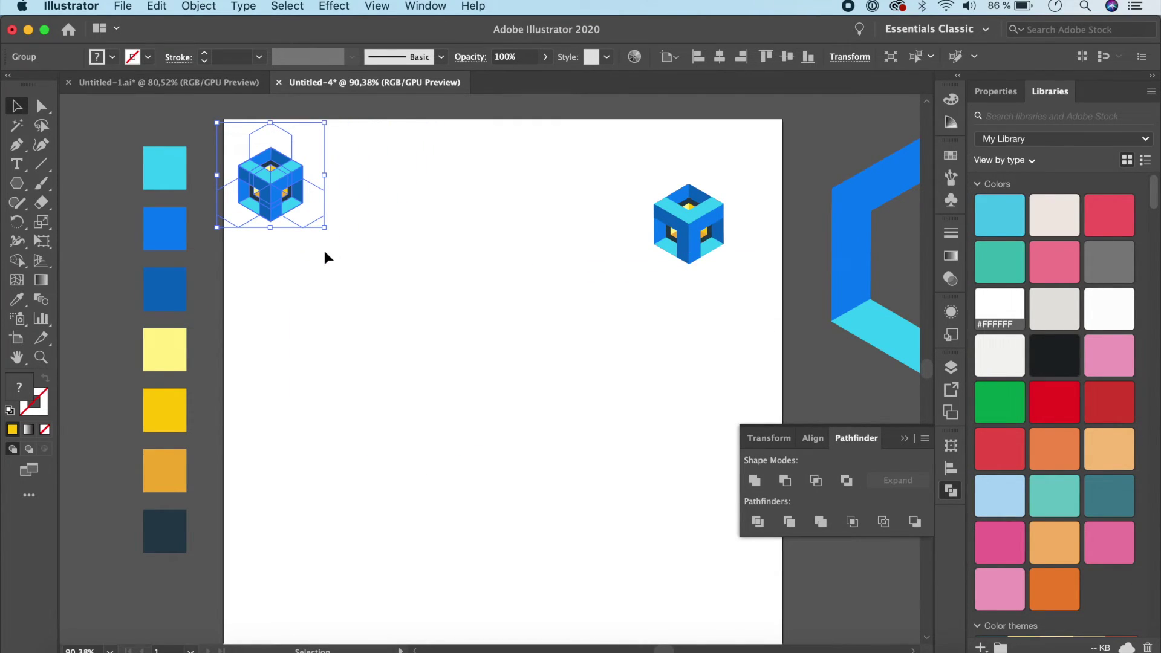
pyautogui.moveTo(289, 204); pyautogui.dragTo(338, 214)
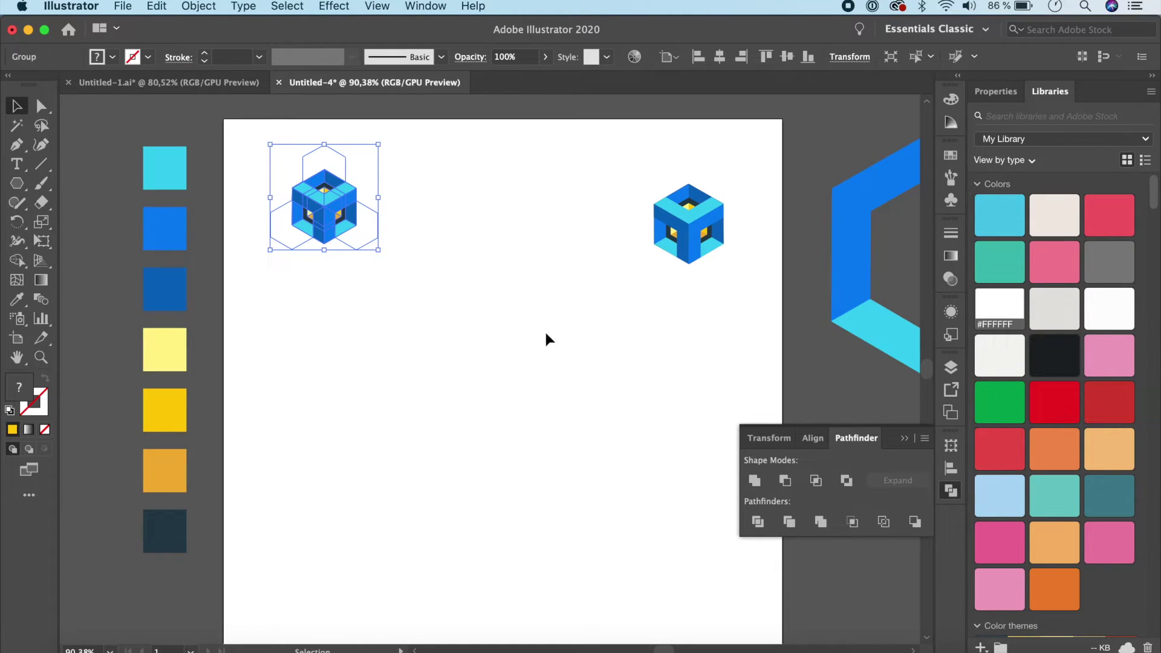
# Make a pattern from the small cube group and set its tile type to Brick by Row.
pyautogui.hscroll(-2, 547, 339)
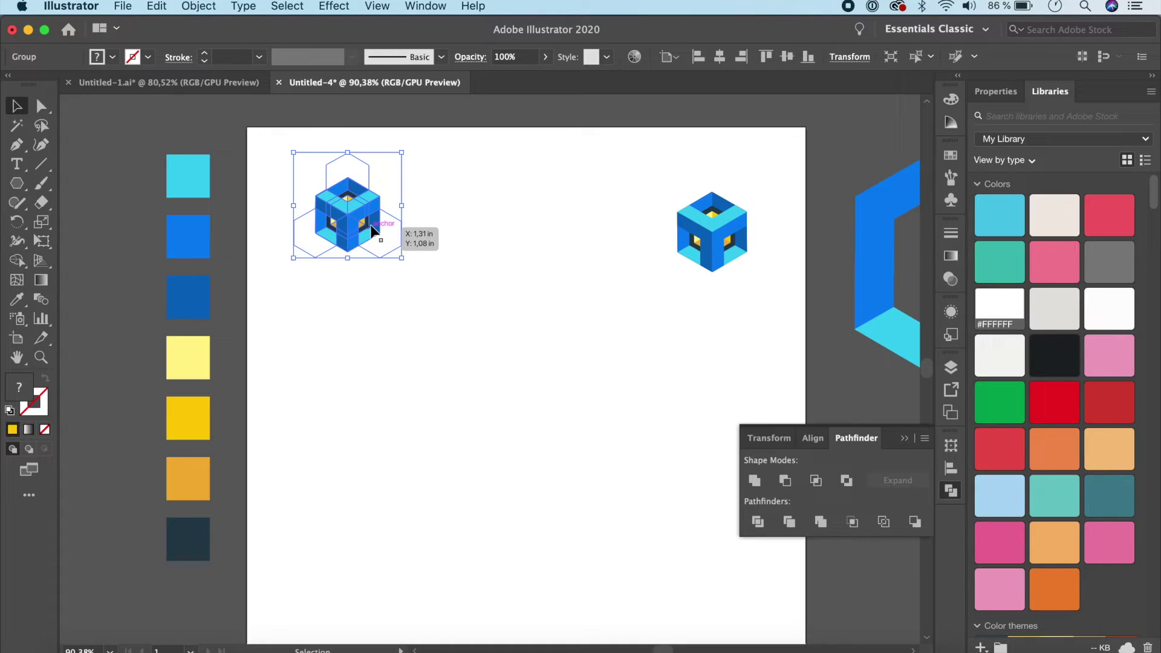
pyautogui.click(198, 6)
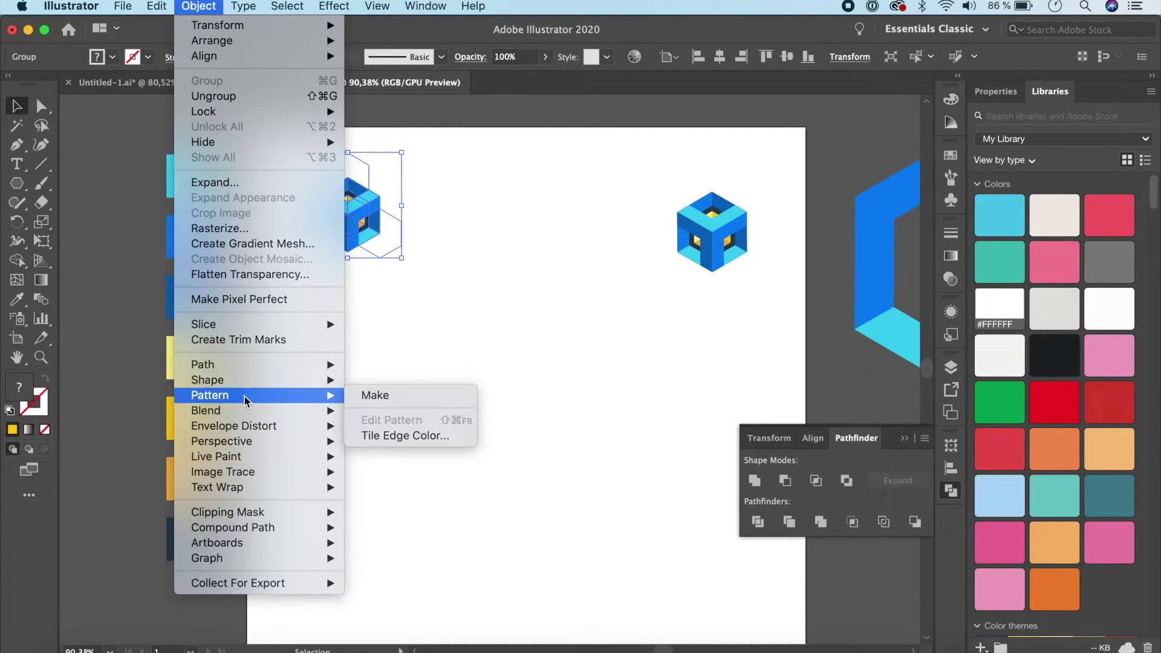
pyautogui.click(374, 395)
pyautogui.press('Return')
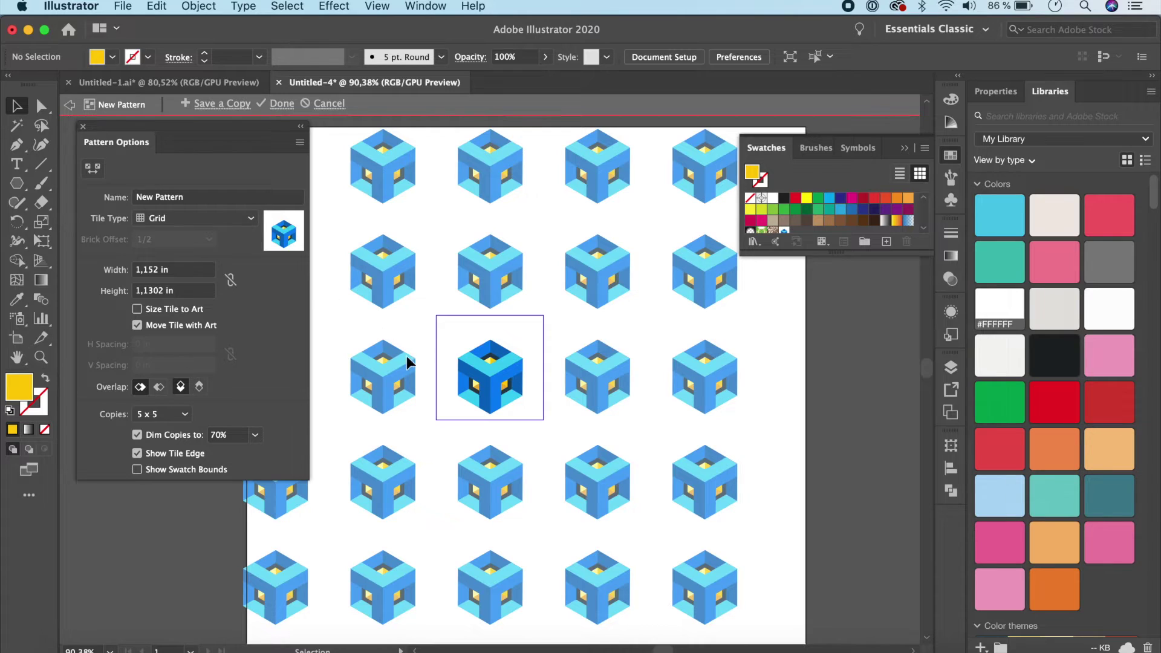
pyautogui.click(251, 220)
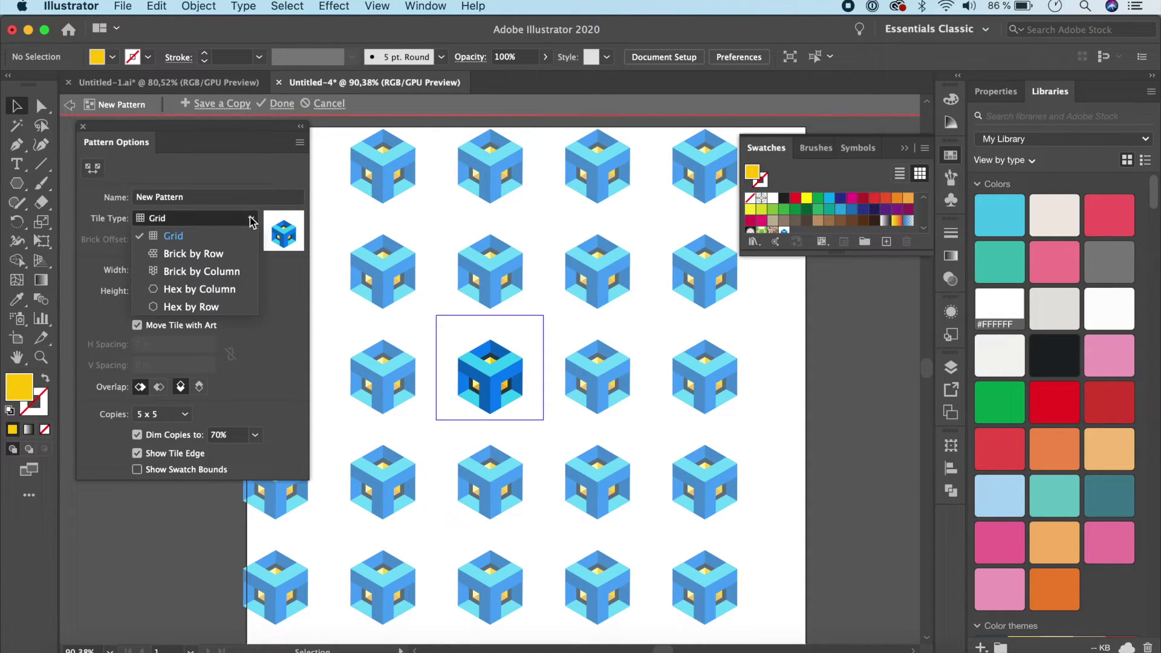
pyautogui.click(223, 260)
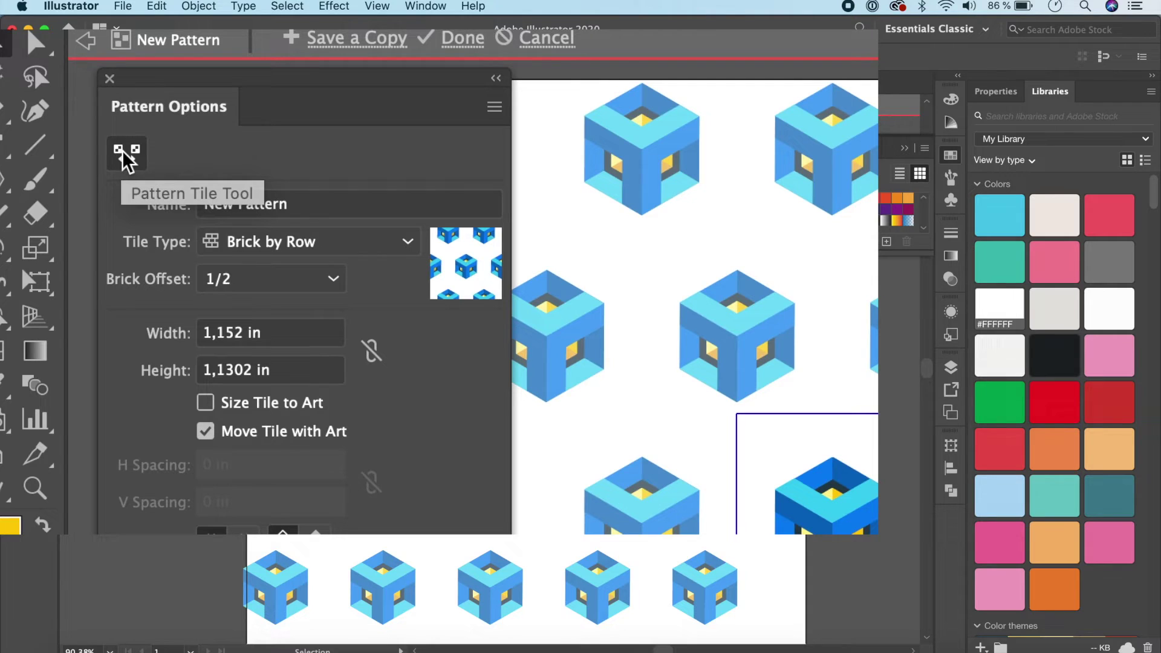
# Shrink the tile with the Pattern Tile Tool to about 0.69 × 0.60 in so the cubes interlock, and finish editing the pattern.
pyautogui.click(127, 159)
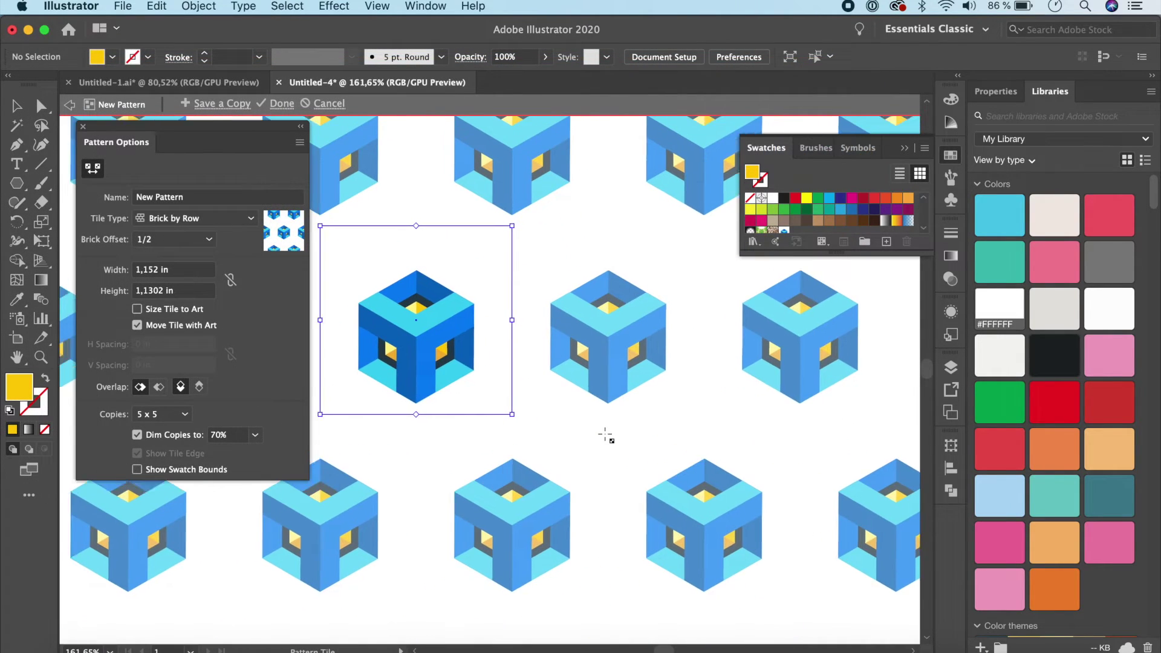
pyautogui.hscroll(-5, 606, 434)
pyautogui.scroll(3, 606, 434)
pyautogui.moveTo(681, 306); pyautogui.dragTo(643, 353)
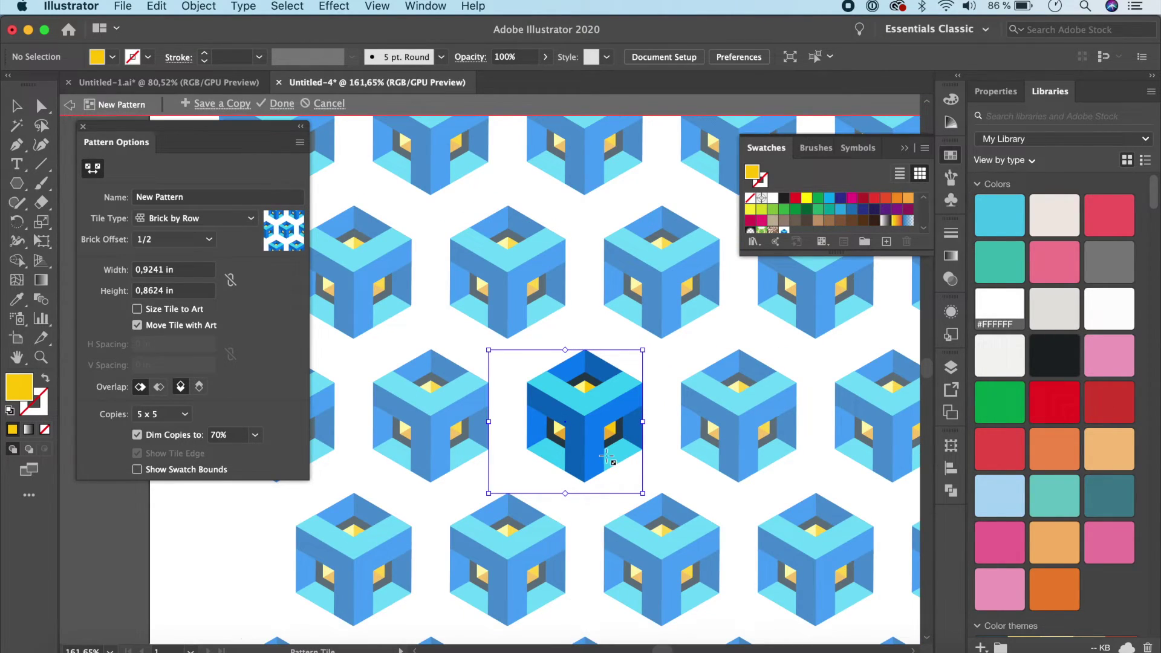
pyautogui.moveTo(488, 492); pyautogui.dragTo(528, 483)
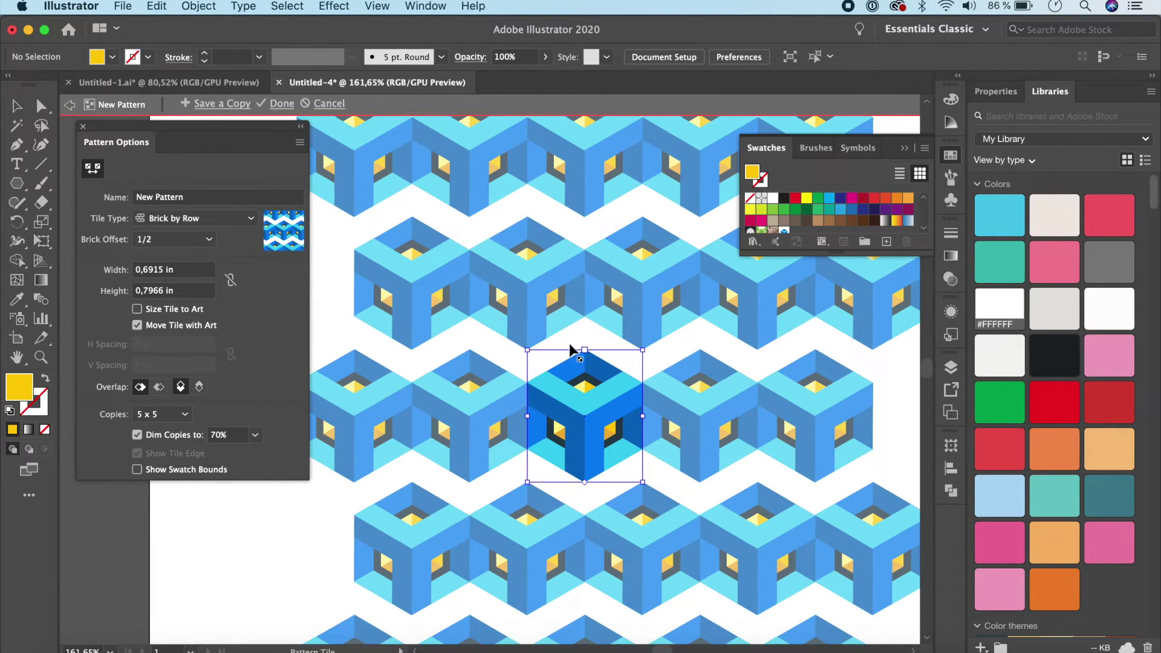
pyautogui.moveTo(643, 349); pyautogui.dragTo(644, 384)
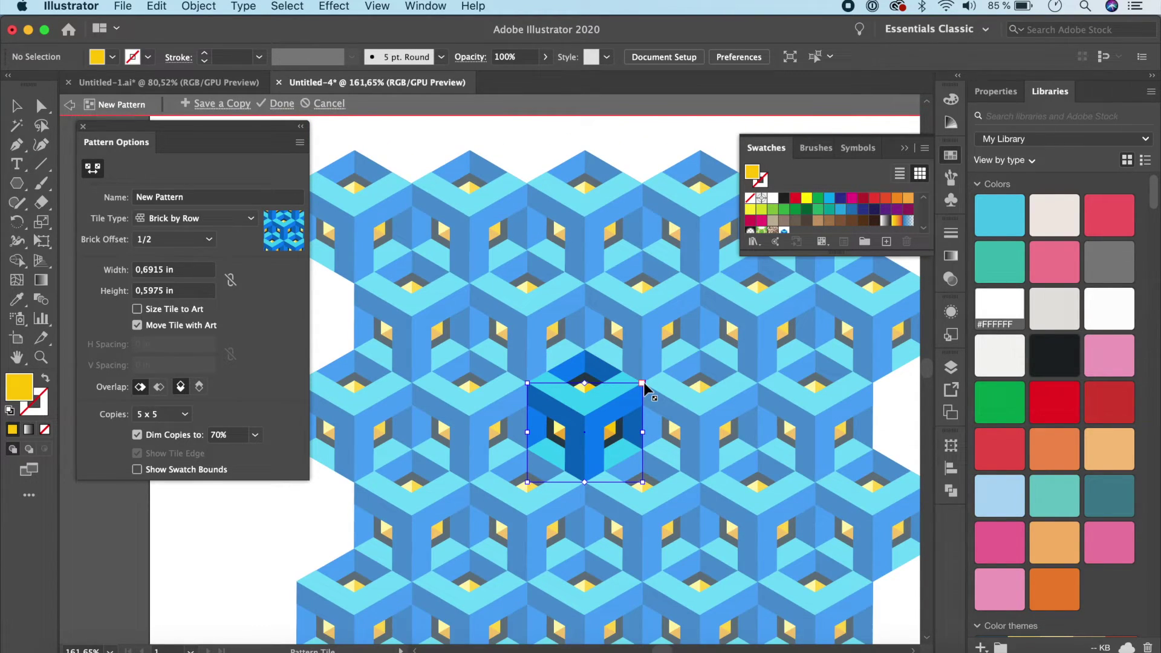
pyautogui.scroll(3, 648, 455)
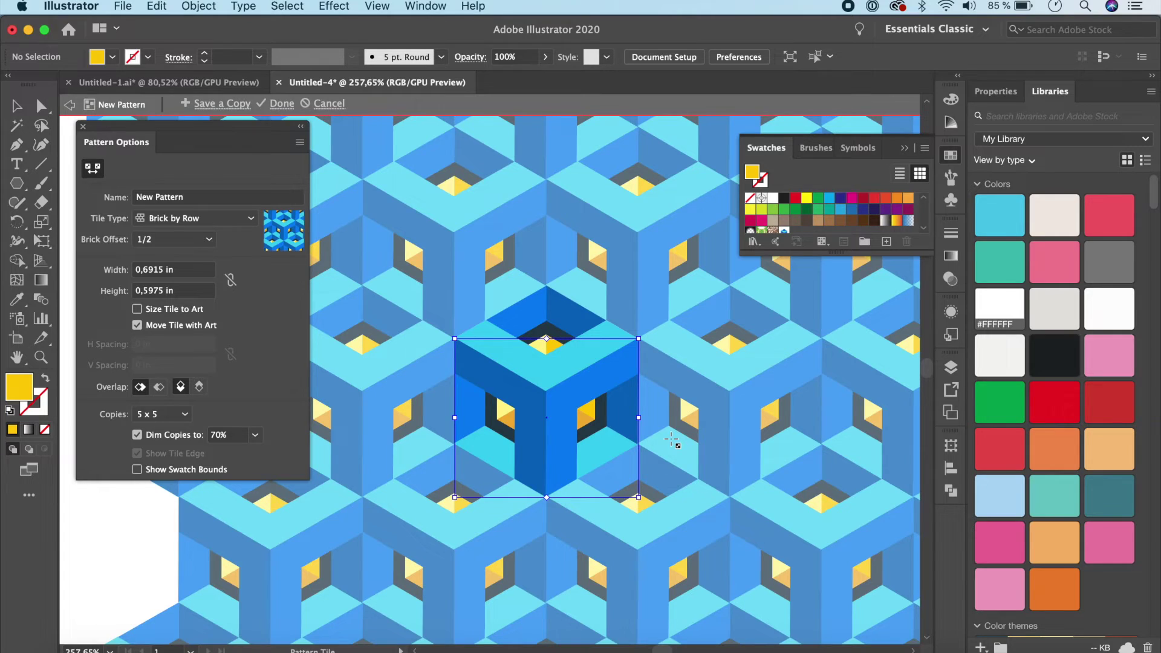
pyautogui.scroll(-4, 672, 440)
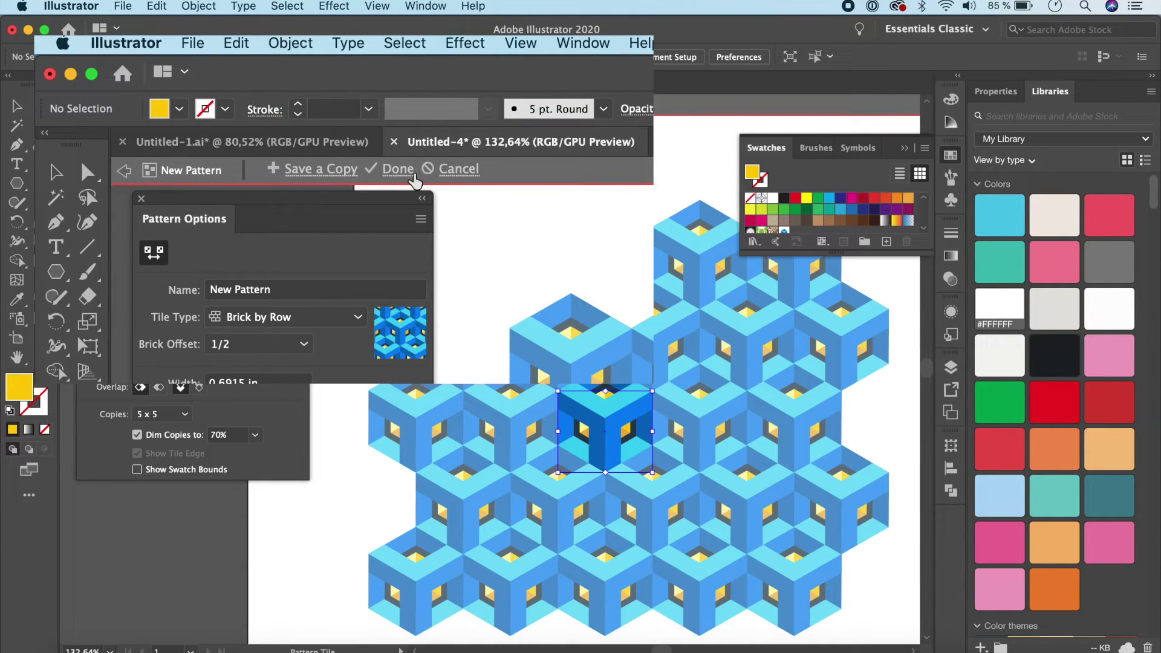
pyautogui.click(291, 108)
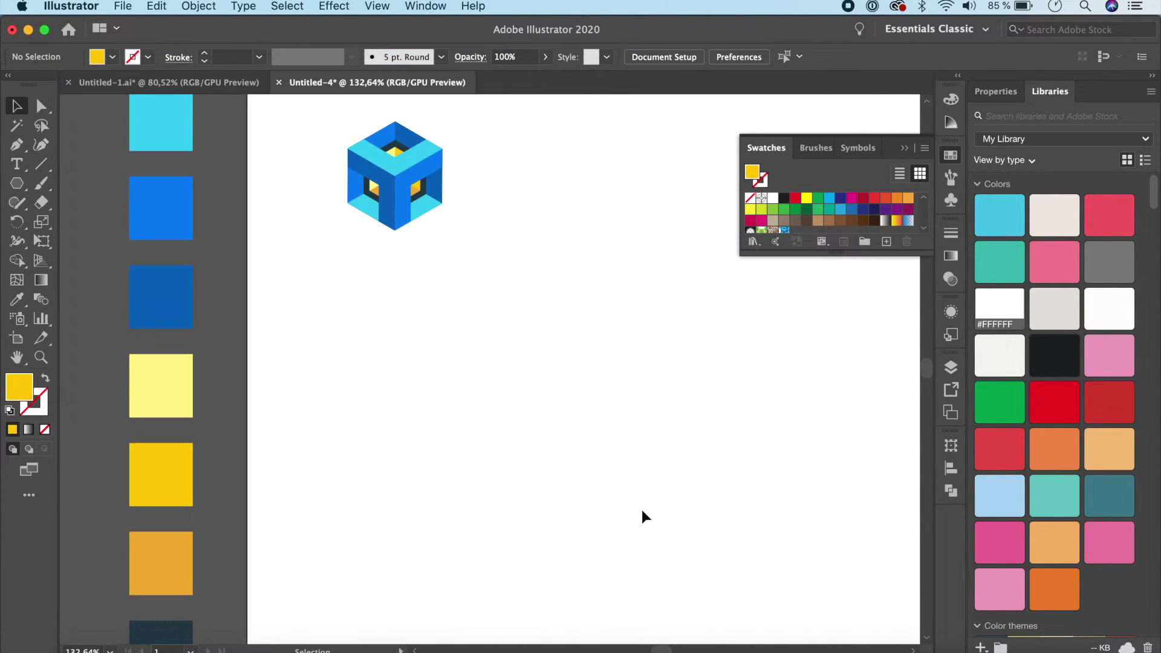
# Draw a large tilted hexagon about 6.8 × 7.28 in with the Polygon tool over most of the artboard.
pyautogui.scroll(-3, 641, 510)
pyautogui.scroll(-2, 629, 521)
pyautogui.scroll(-3, 629, 520)
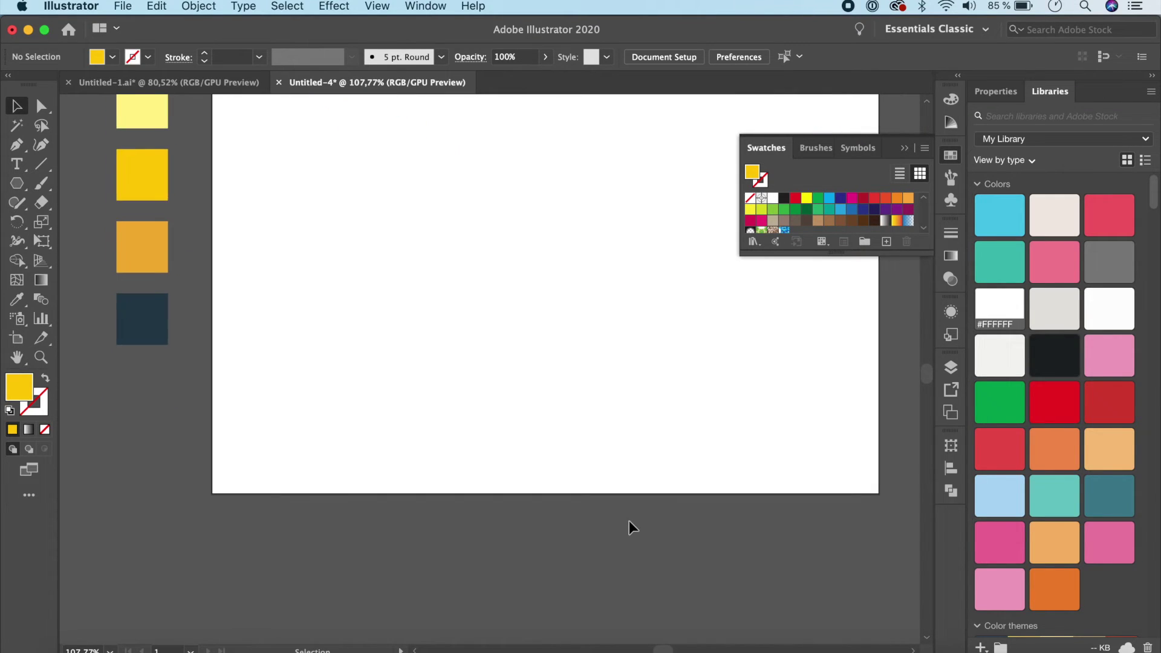
pyautogui.hscroll(2, 629, 521)
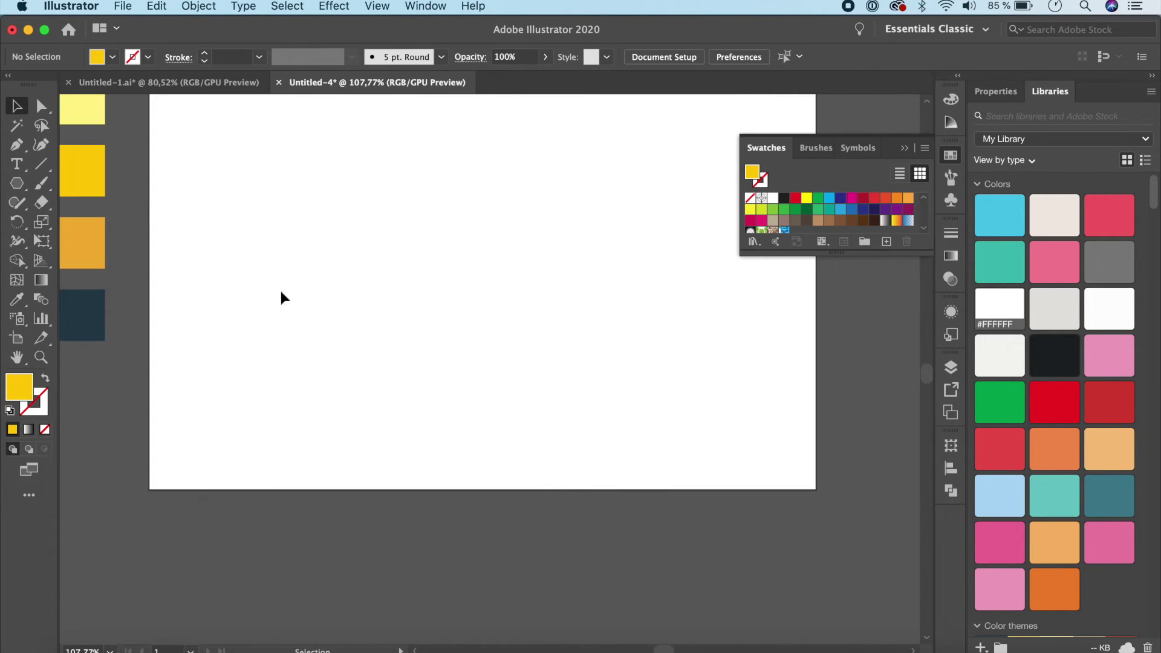
pyautogui.click(21, 189)
pyautogui.click(95, 241)
pyautogui.moveTo(226, 127); pyautogui.dragTo(676, 345)
pyautogui.press('super+minus')
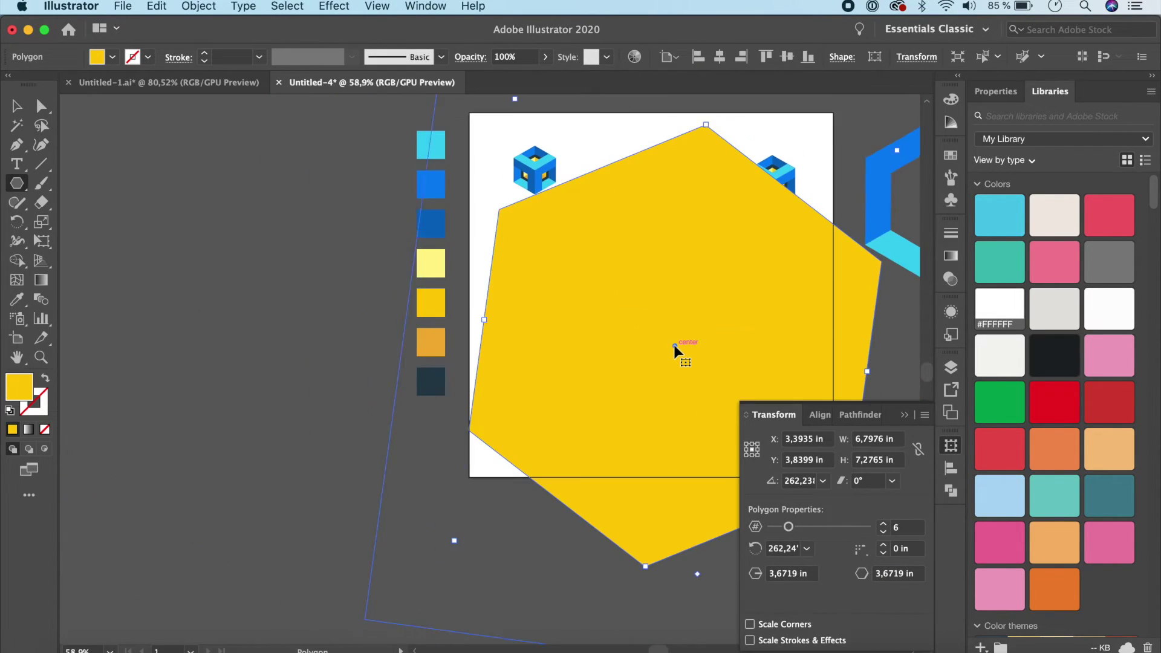
pyautogui.hscroll(5, 674, 345)
pyautogui.scroll(3, 674, 345)
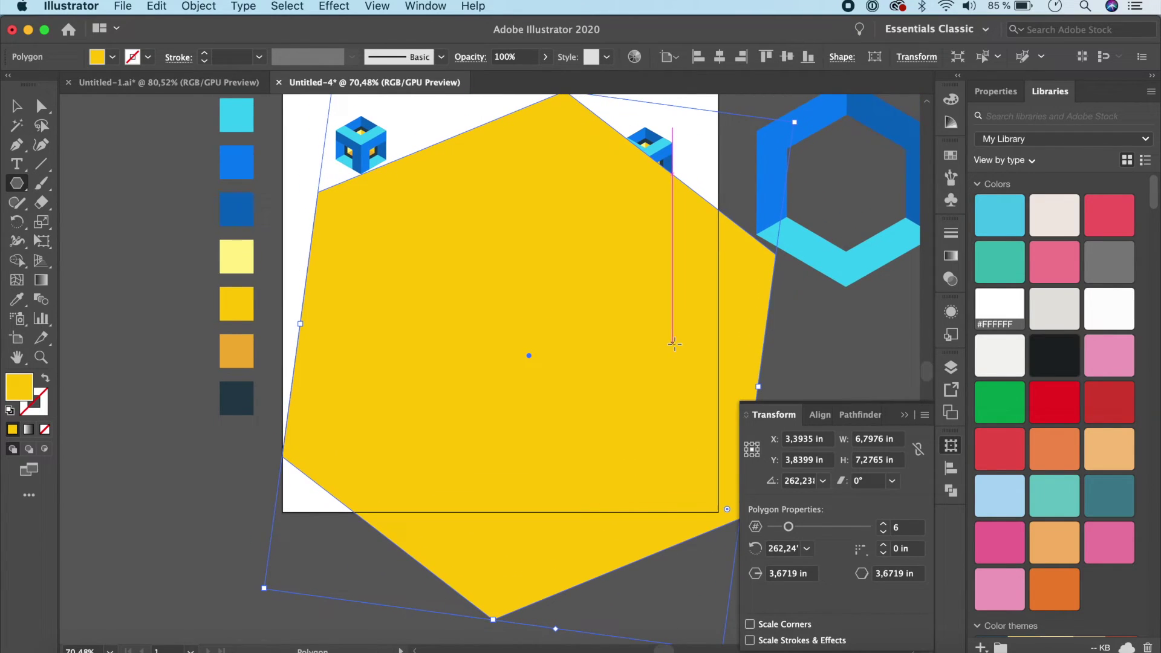
pyautogui.click(904, 415)
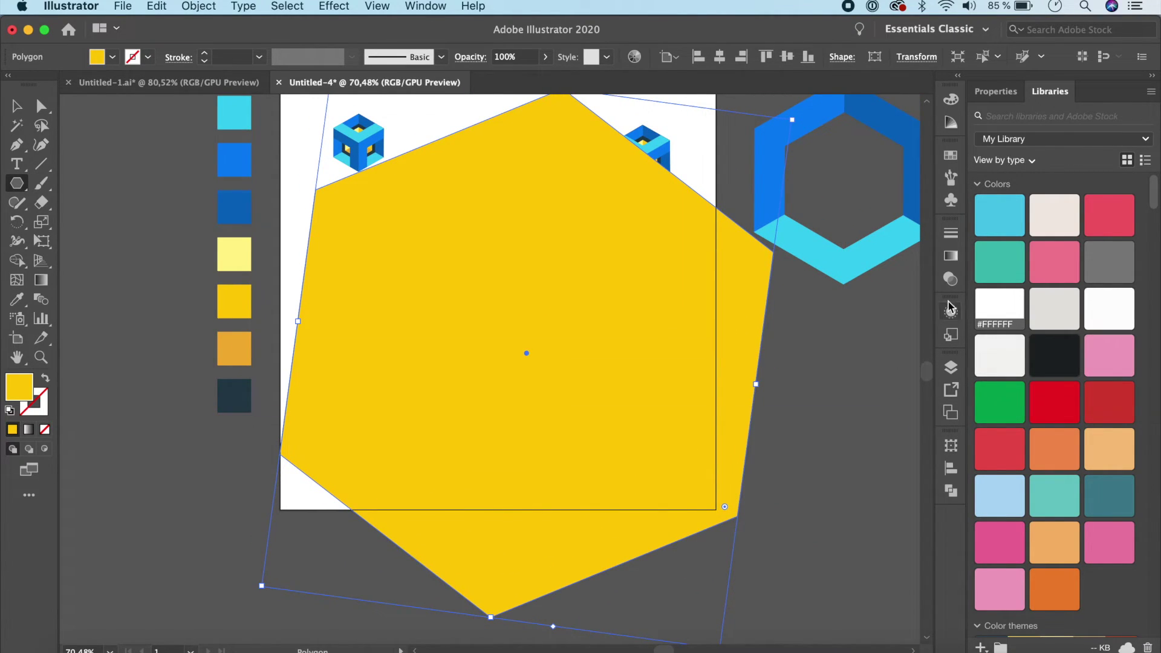
# Fill the large yellow hexagon with the new blue cube pattern swatch.
pyautogui.click(951, 158)
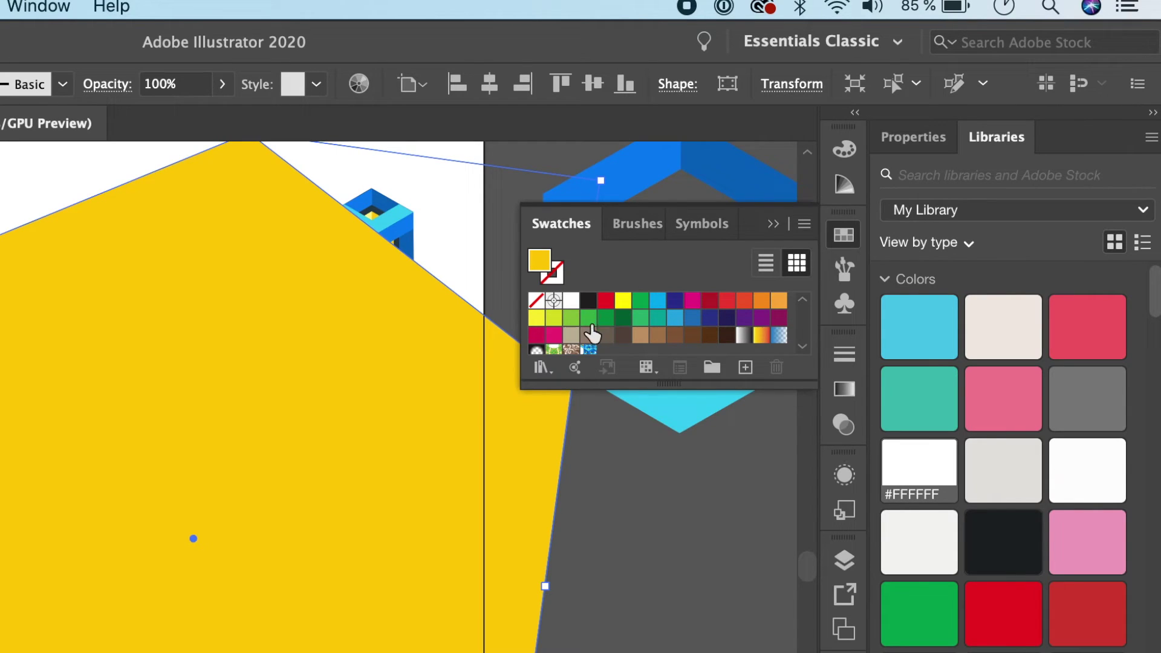
pyautogui.scroll(-3, 590, 350)
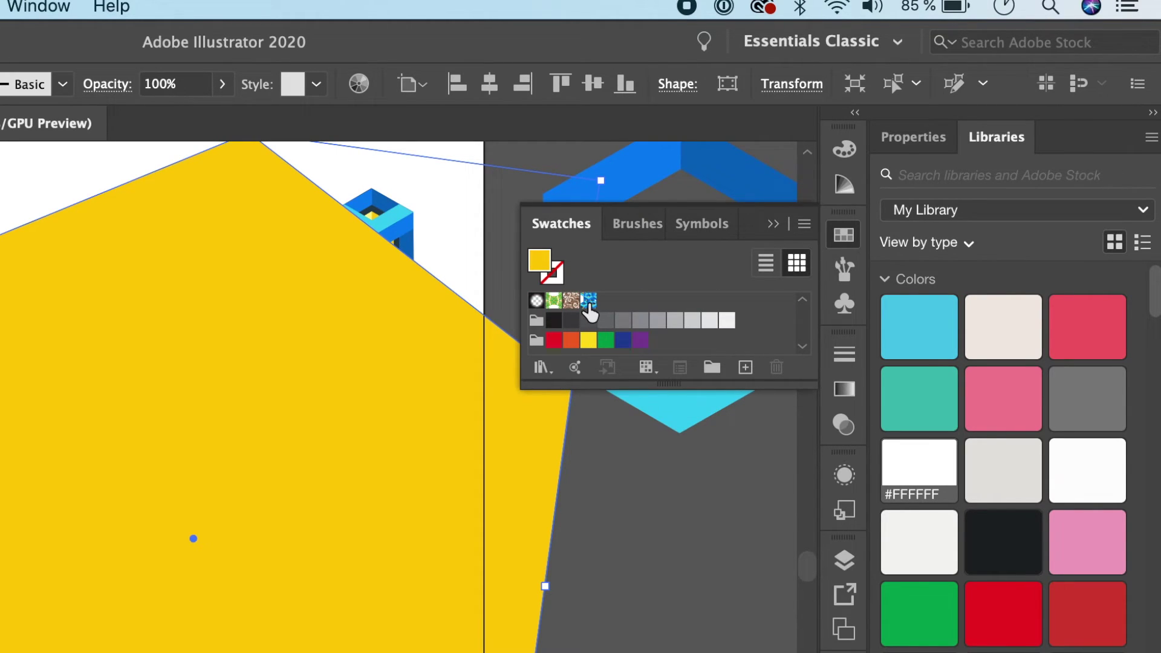
pyautogui.scroll(3, 589, 305)
pyautogui.click(588, 329)
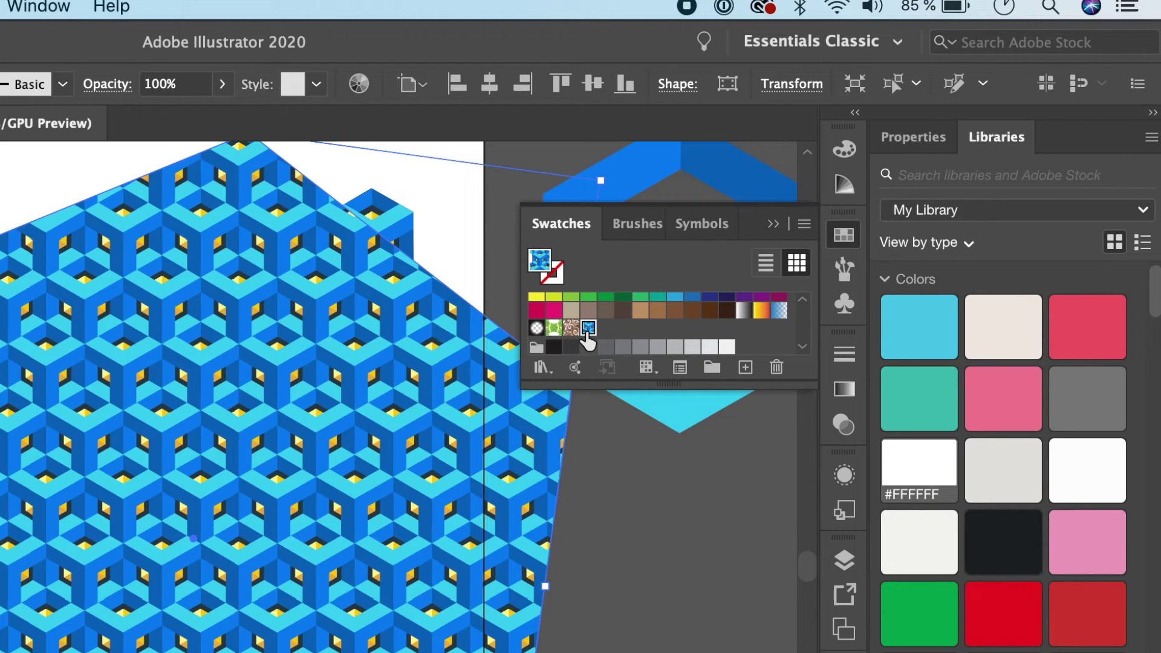
pyautogui.scroll(5, 637, 334)
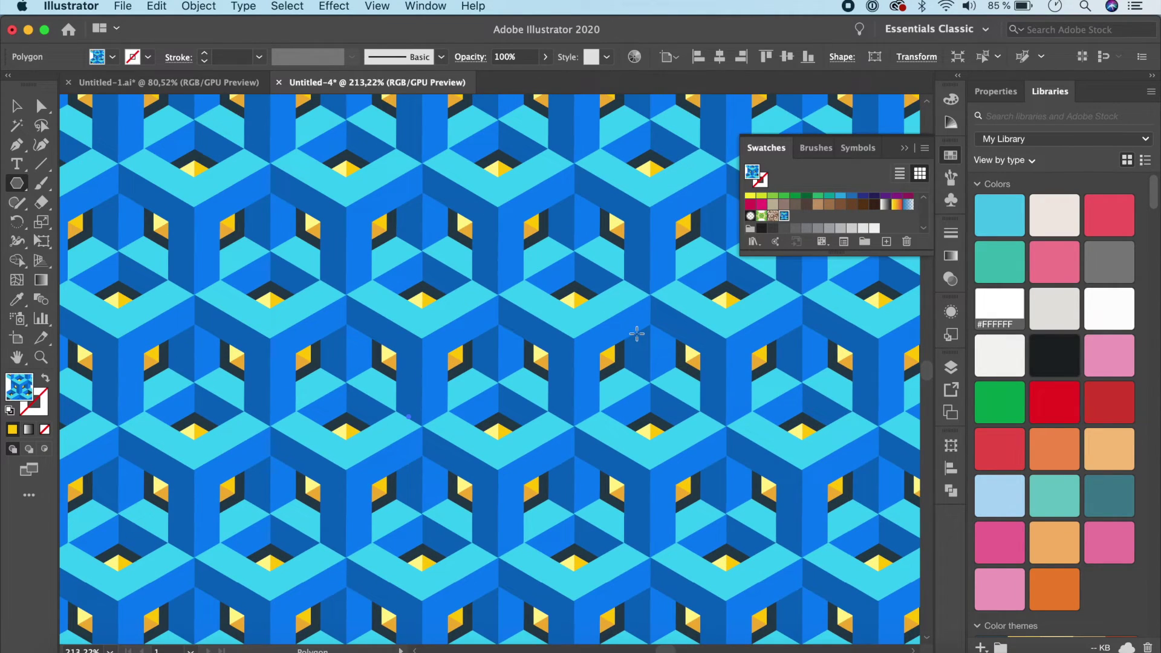
pyautogui.click(903, 150)
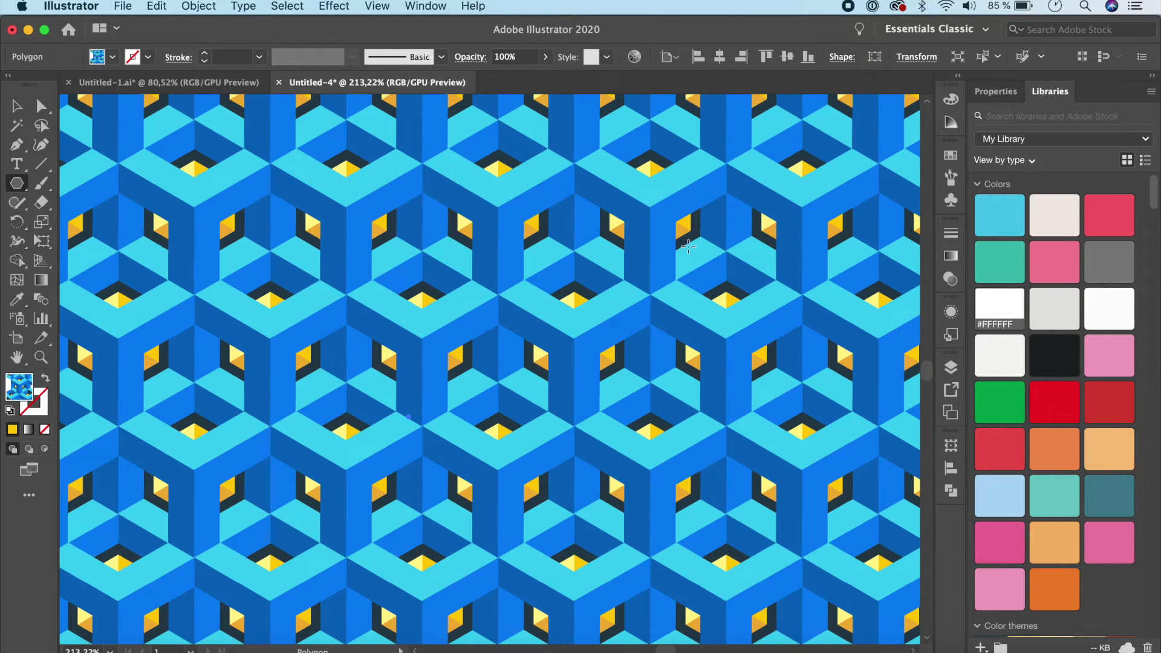
# Create a second artboard about 10 × 6.2 in below the pattern-filled hexagon.
pyautogui.scroll(-5, 688, 247)
pyautogui.scroll(-3, 545, 272)
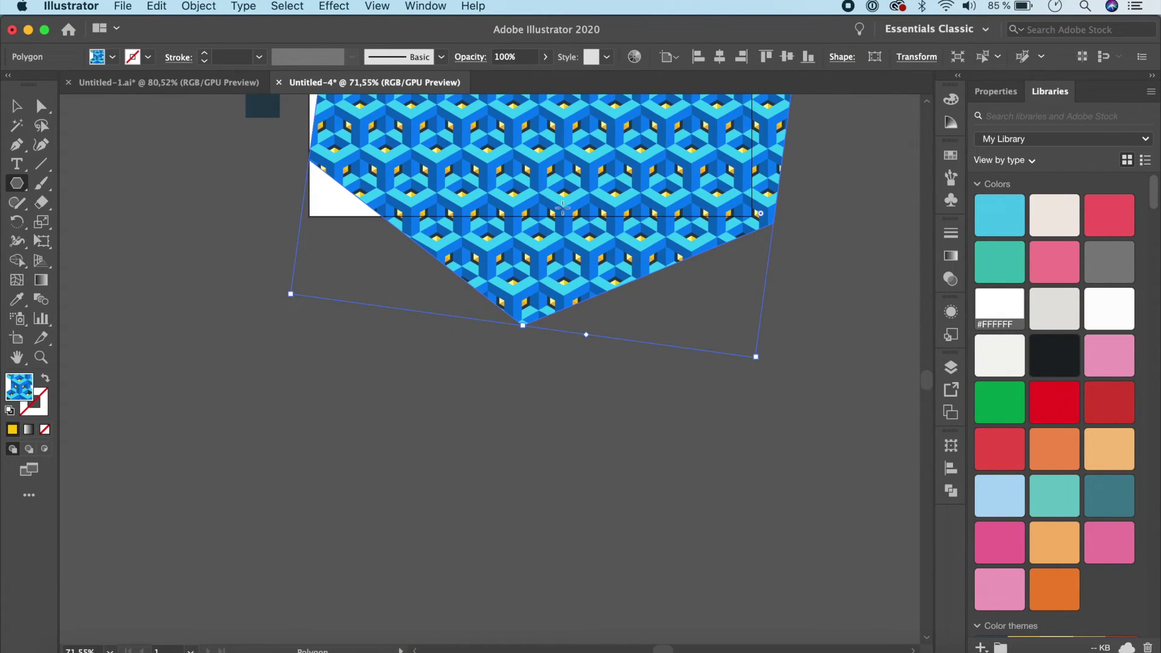
pyautogui.click(17, 338)
pyautogui.scroll(-5, 303, 454)
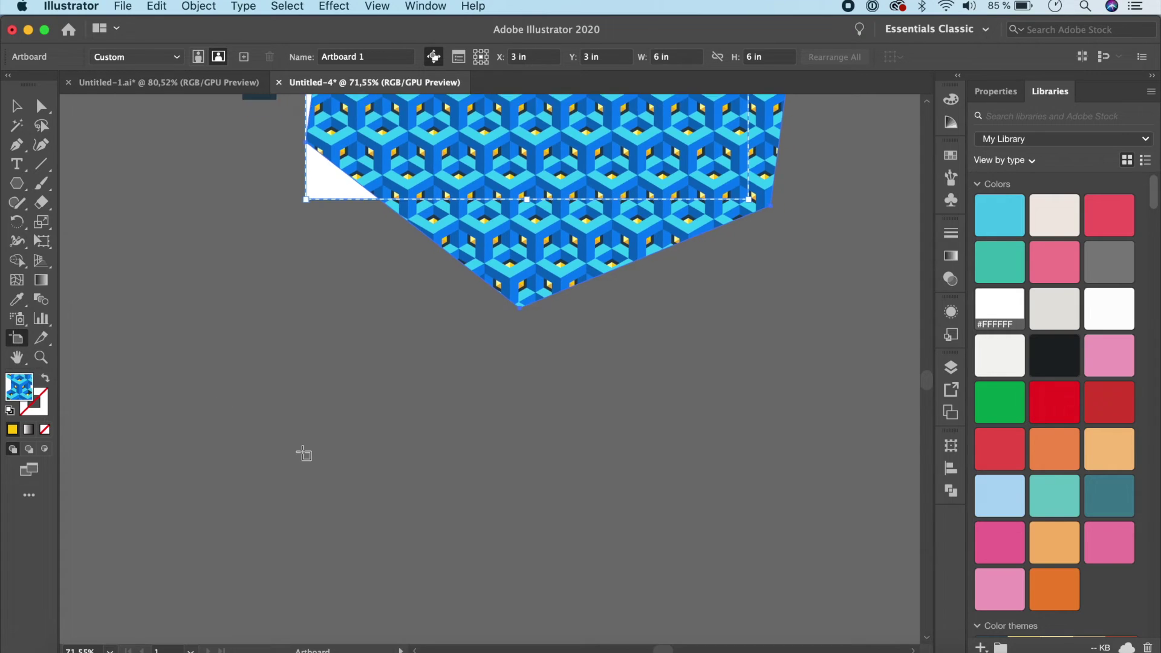
pyautogui.moveTo(121, 163); pyautogui.dragTo(878, 611)
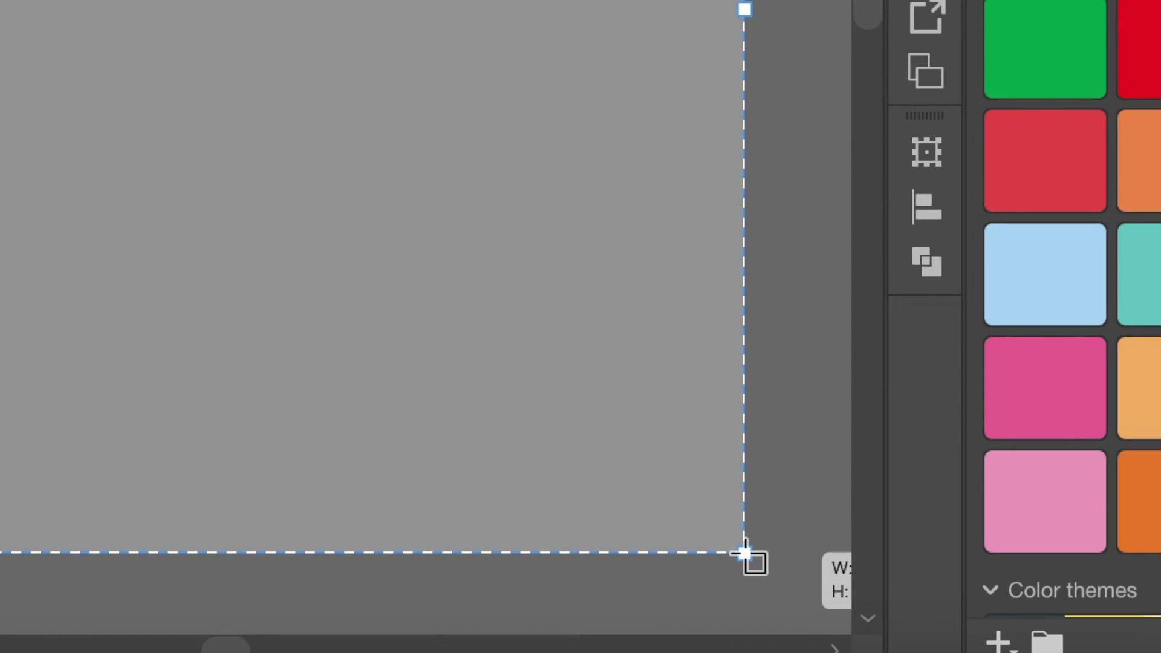
pyautogui.moveTo(744, 552); pyautogui.dragTo(707, 576)
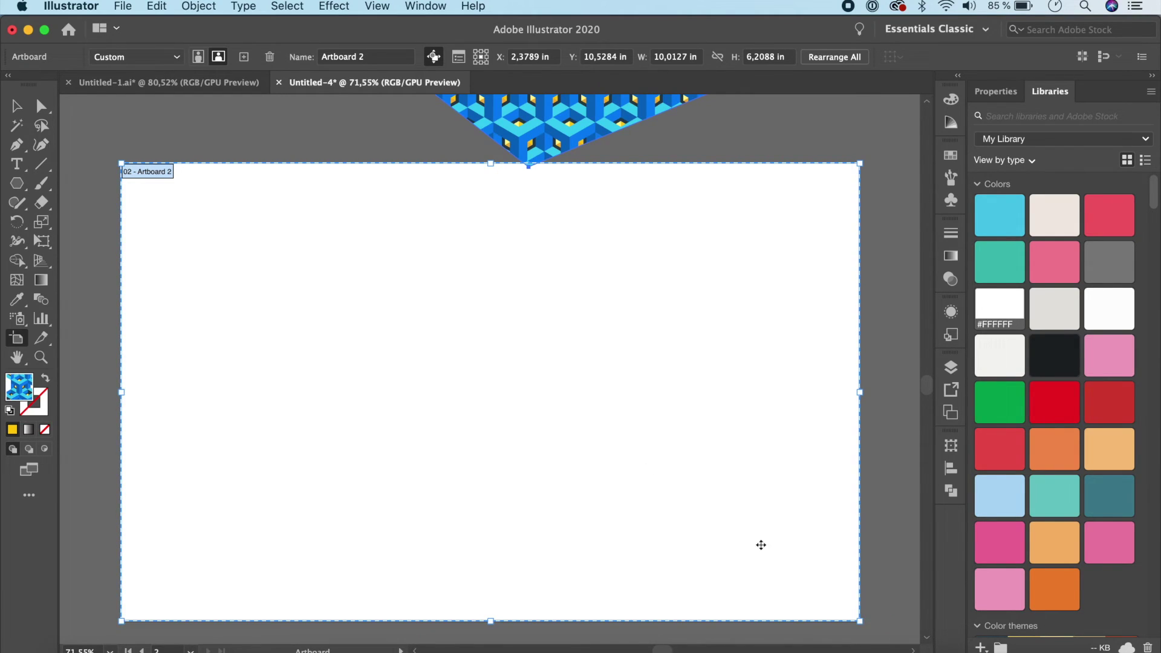
# Draw a pattern-filled rectangle about 10.09 × 6.21 in covering the second artboard.
pyautogui.click(18, 106)
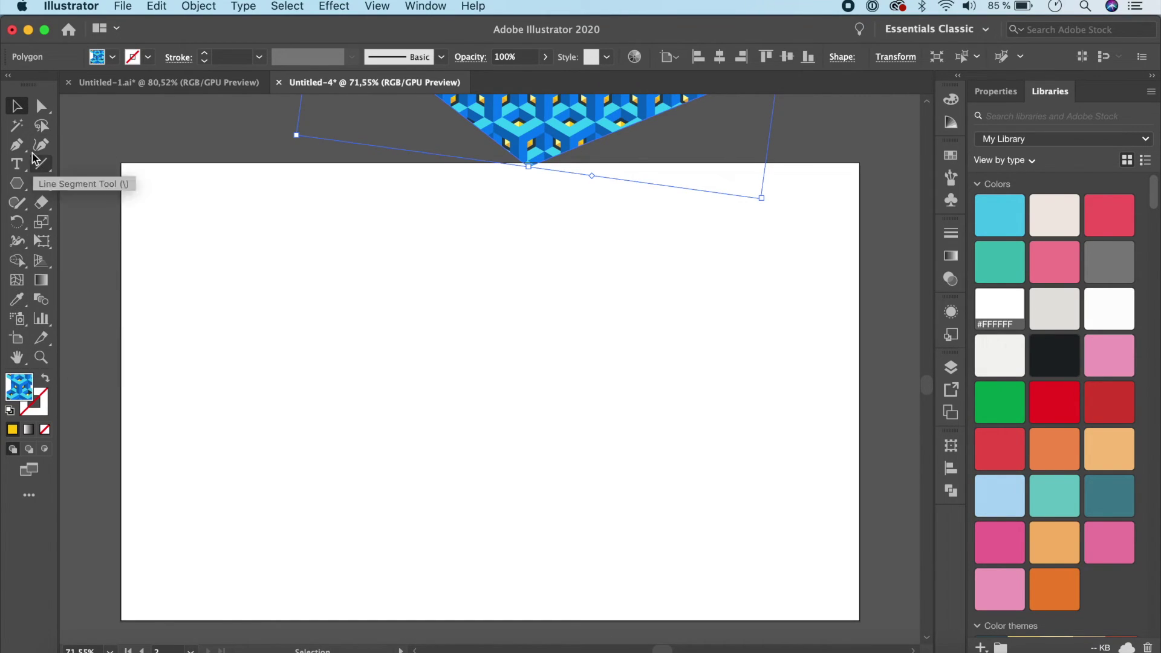
pyautogui.moveTo(18, 191); pyautogui.dragTo(865, 623)
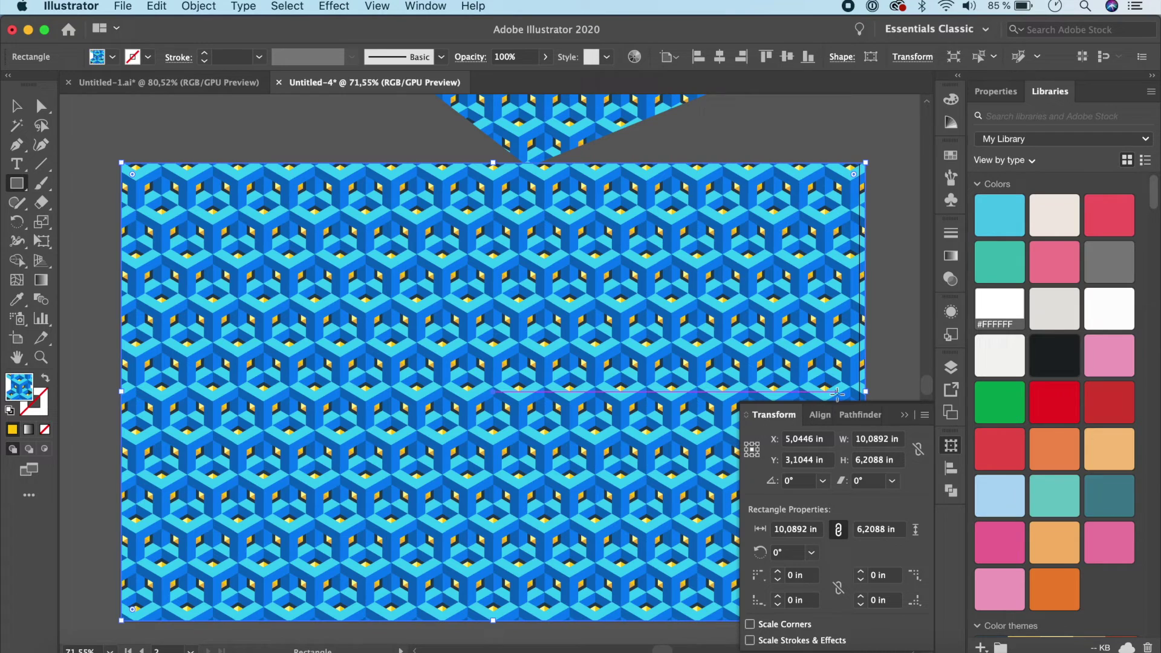
pyautogui.click(902, 415)
pyautogui.scroll(5, 611, 346)
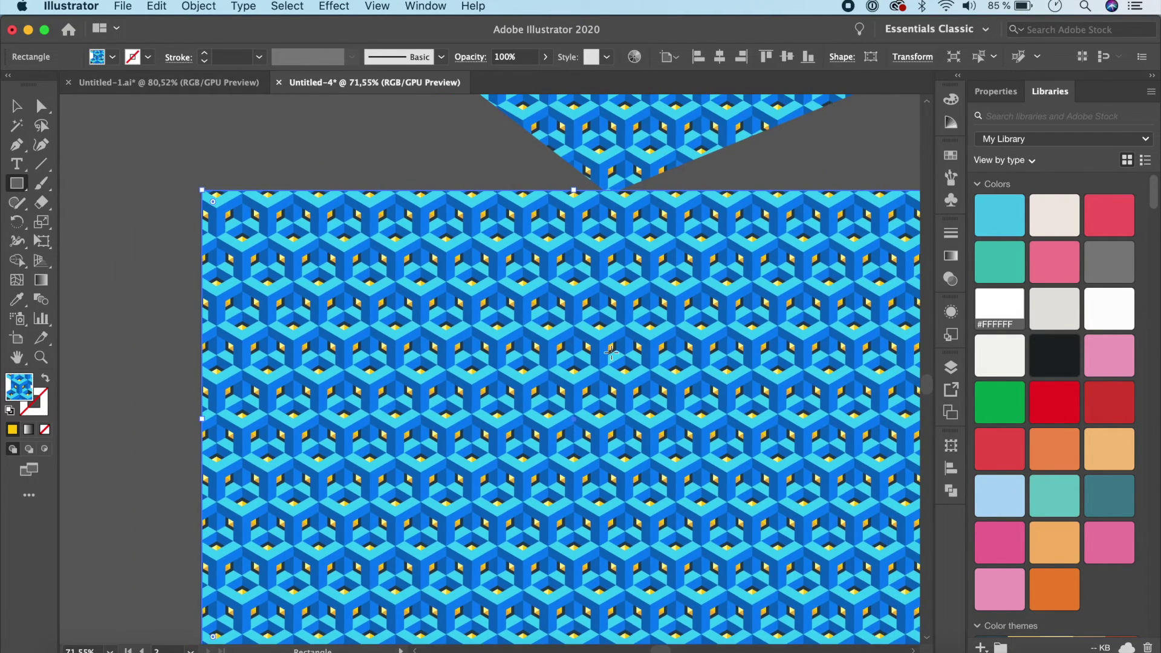
# Export all artboards as Untitled-4.png into the cube pattern folder, using artboards, Medium (150 ppi) resolution and a transparent background.
pyautogui.scroll(-2, 611, 346)
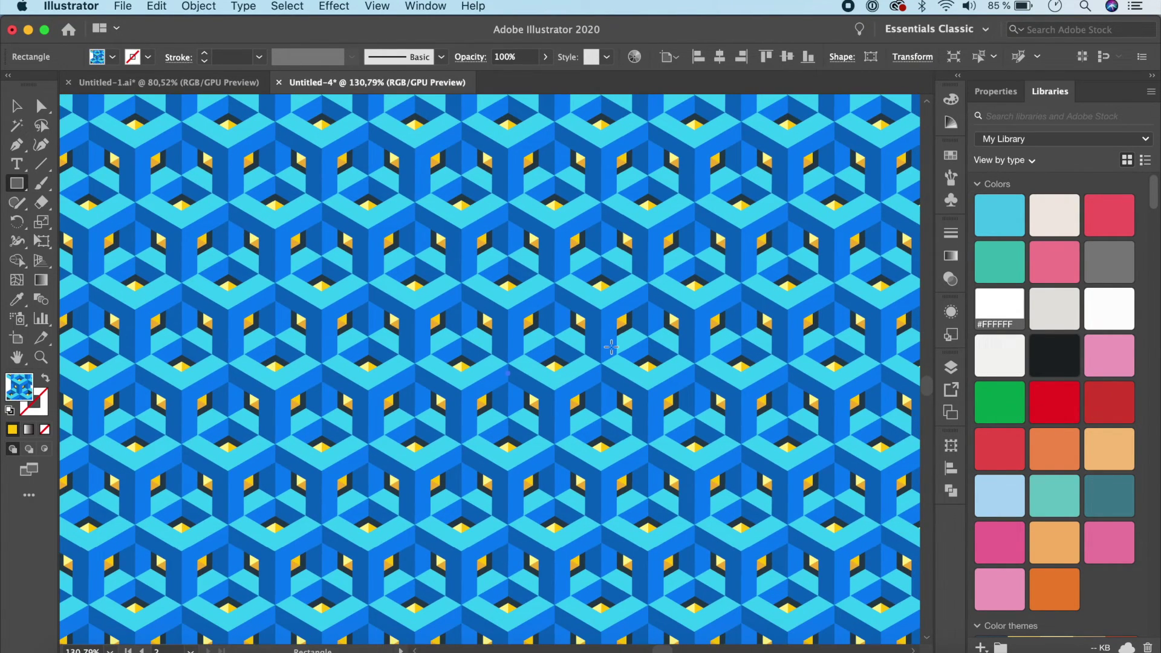
pyautogui.hscroll(-2, 755, 302)
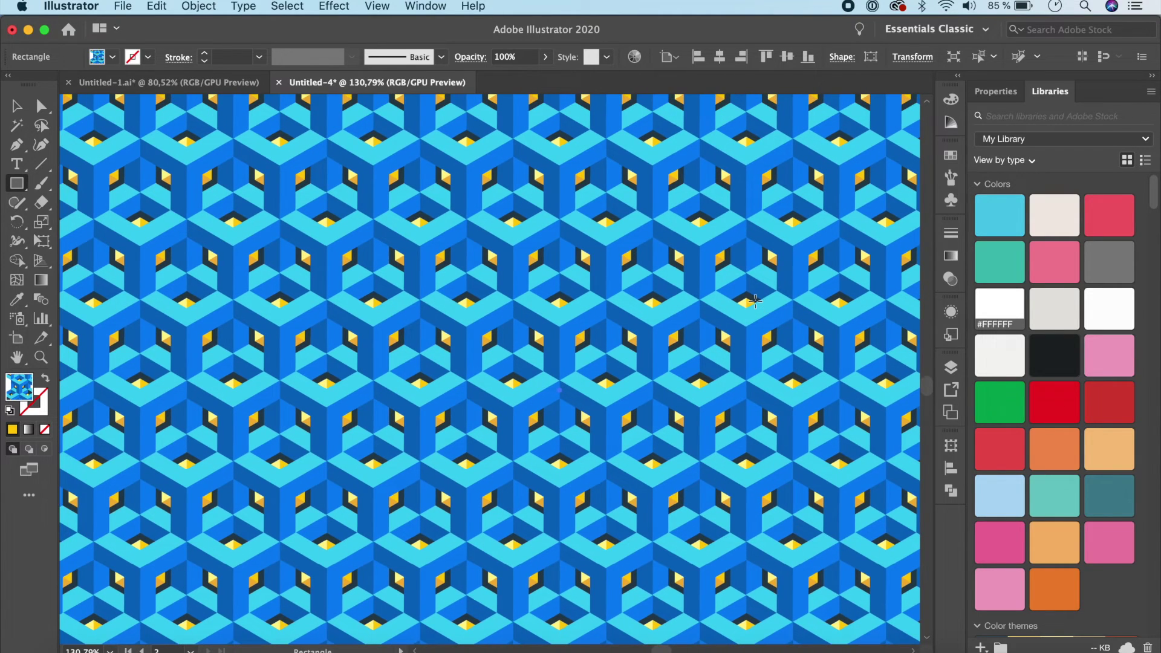
pyautogui.click(123, 6)
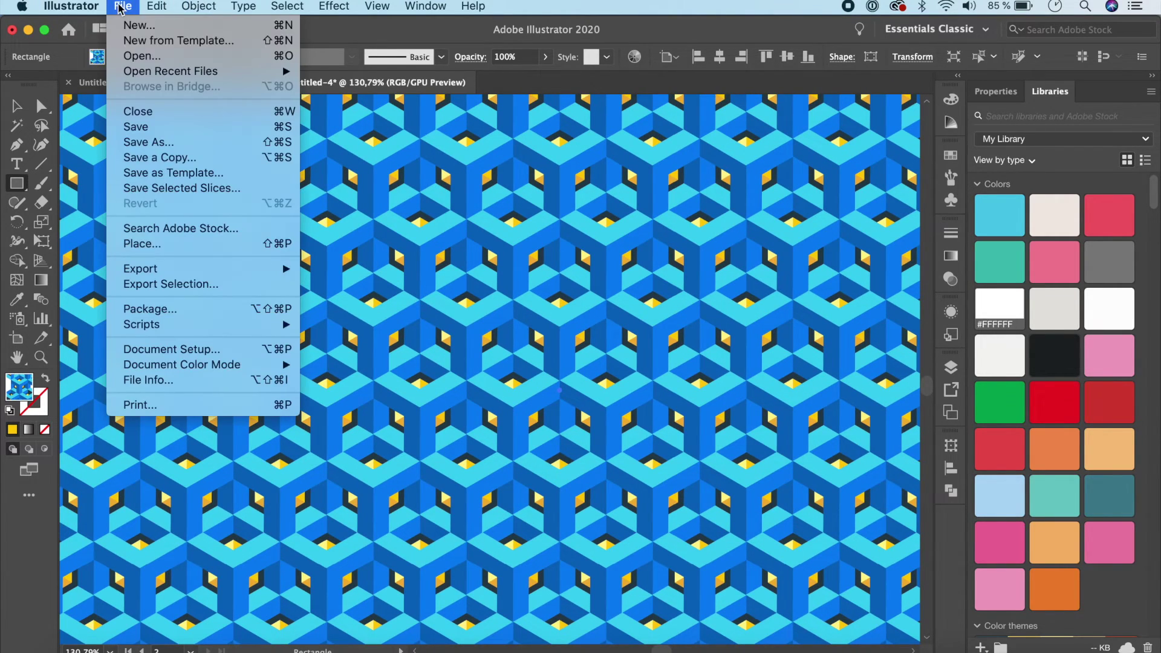
pyautogui.moveTo(142, 269)
pyautogui.click(357, 285)
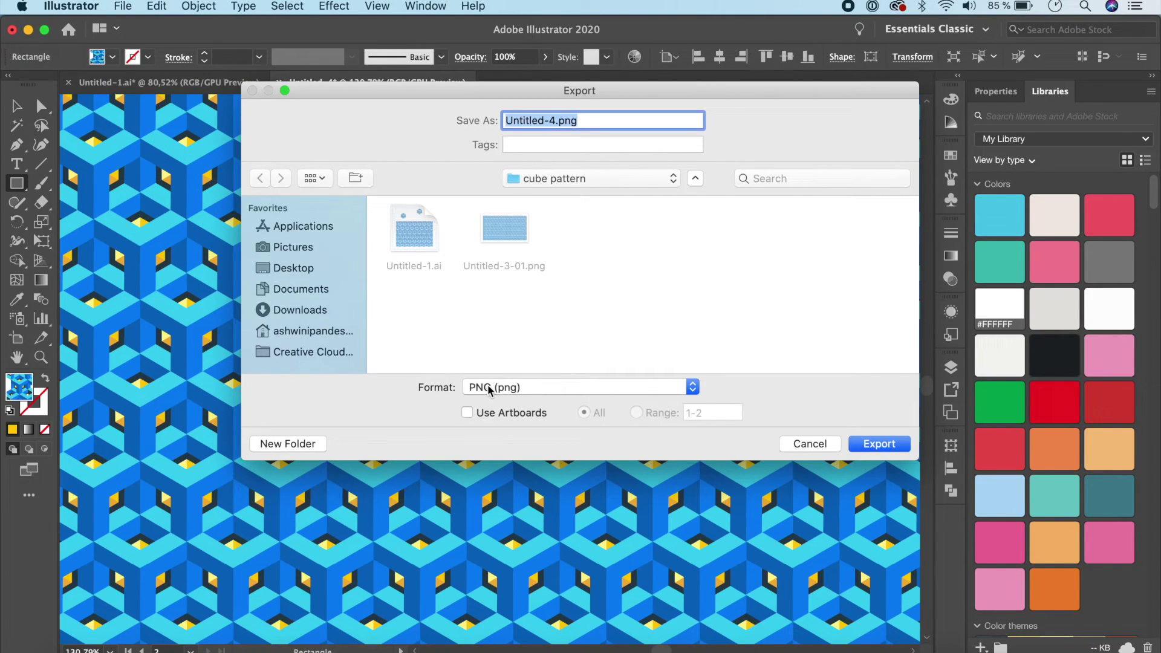
pyautogui.click(468, 413)
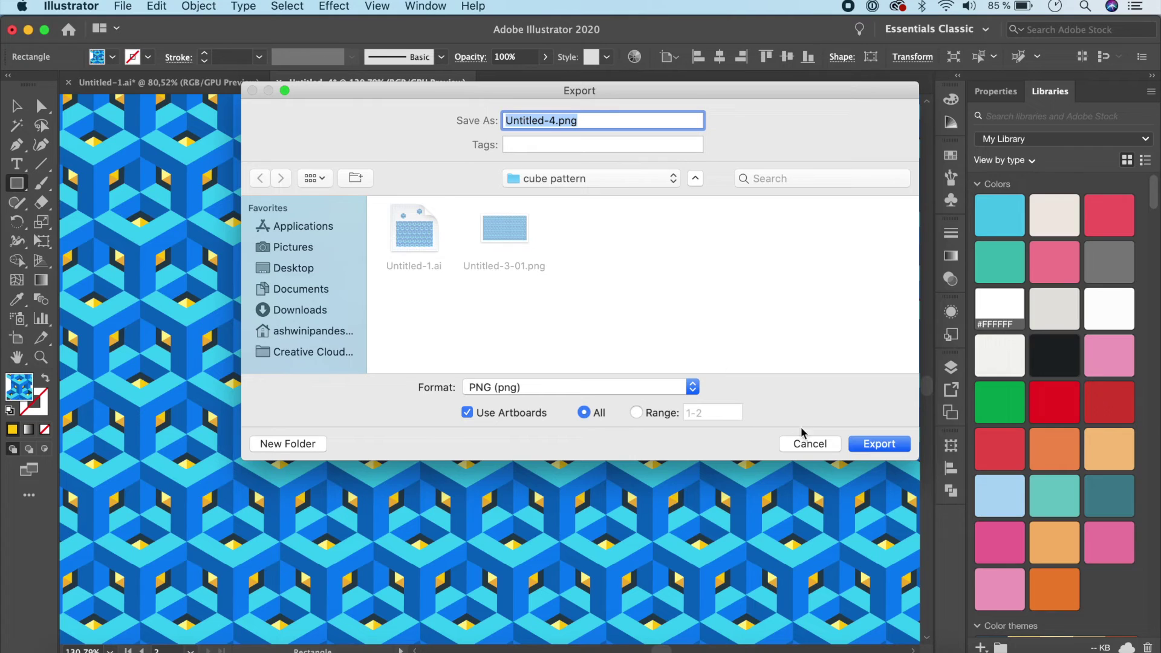
pyautogui.click(885, 446)
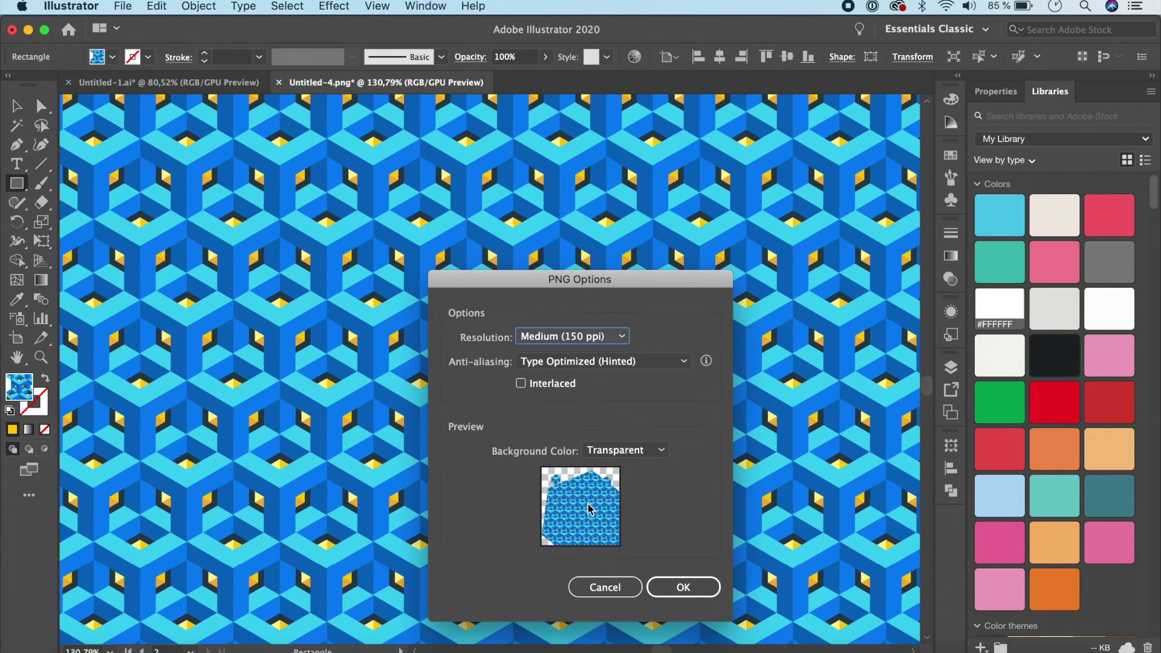
pyautogui.click(629, 454)
pyautogui.click(722, 468)
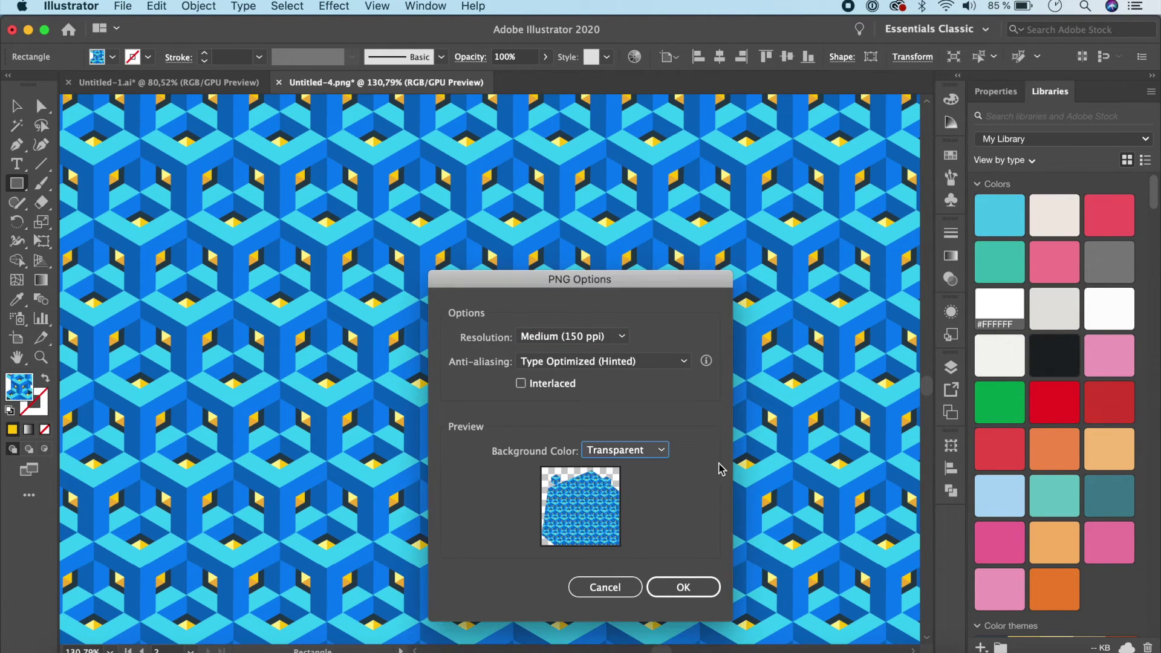
pyautogui.click(685, 585)
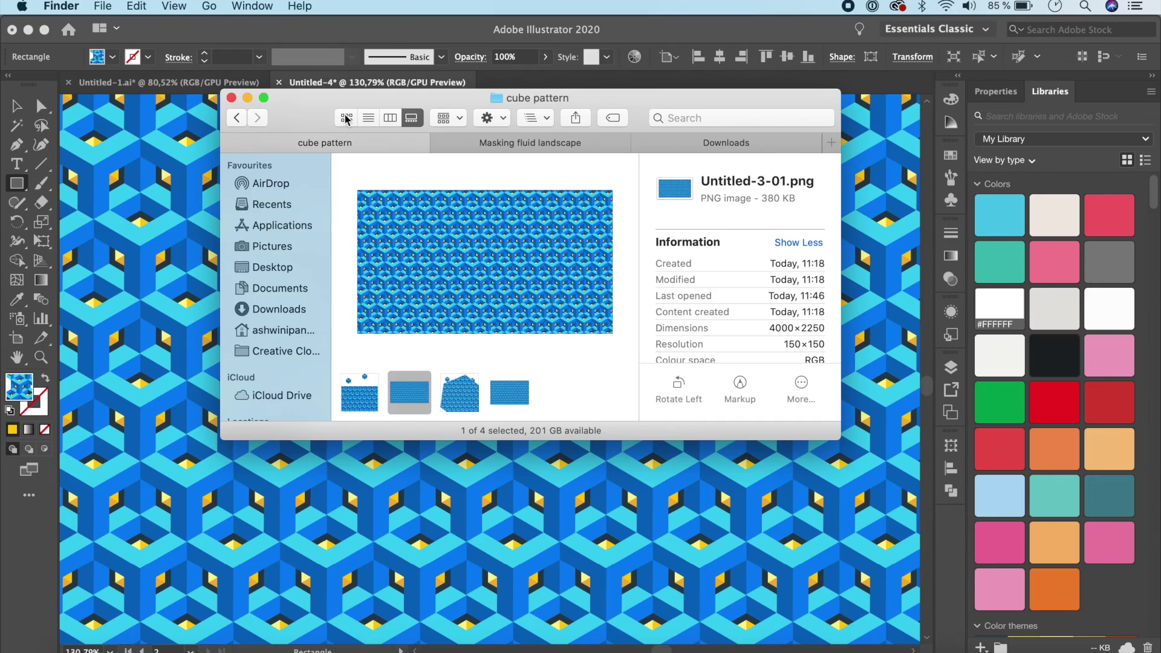
# In Finder, show the cube pattern folder as icons, inspect Untitled-4-01.png and Untitled-4-02.png in Preview, and return to Illustrator.
pyautogui.click(346, 118)
pyautogui.click(554, 315)
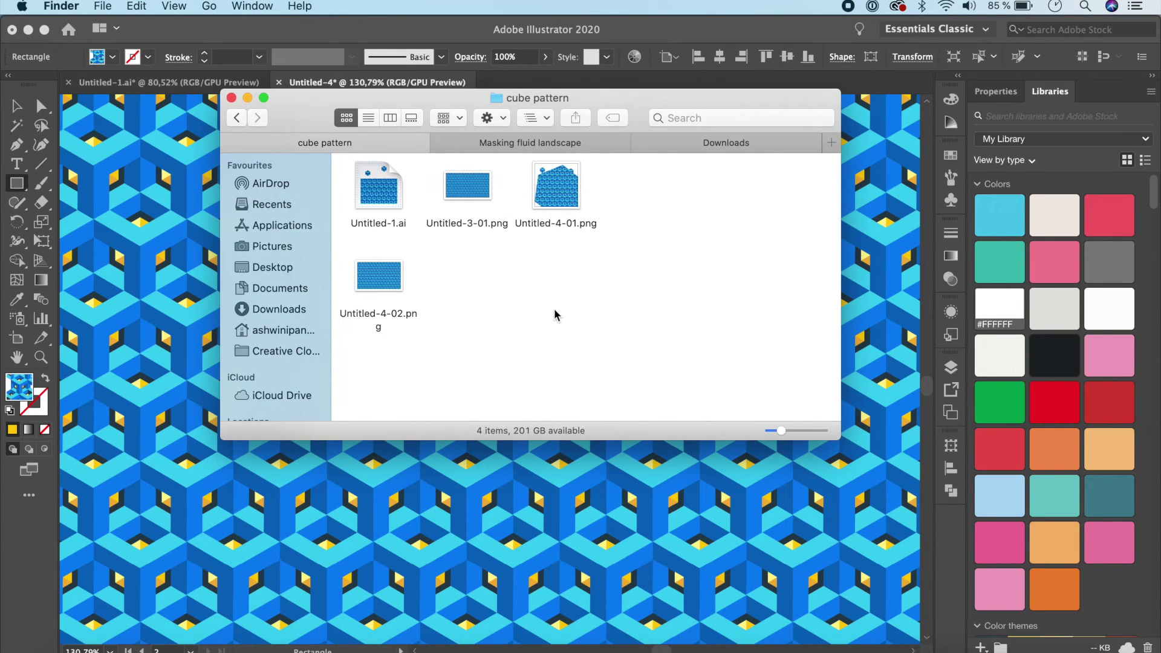
pyautogui.doubleClick(552, 193)
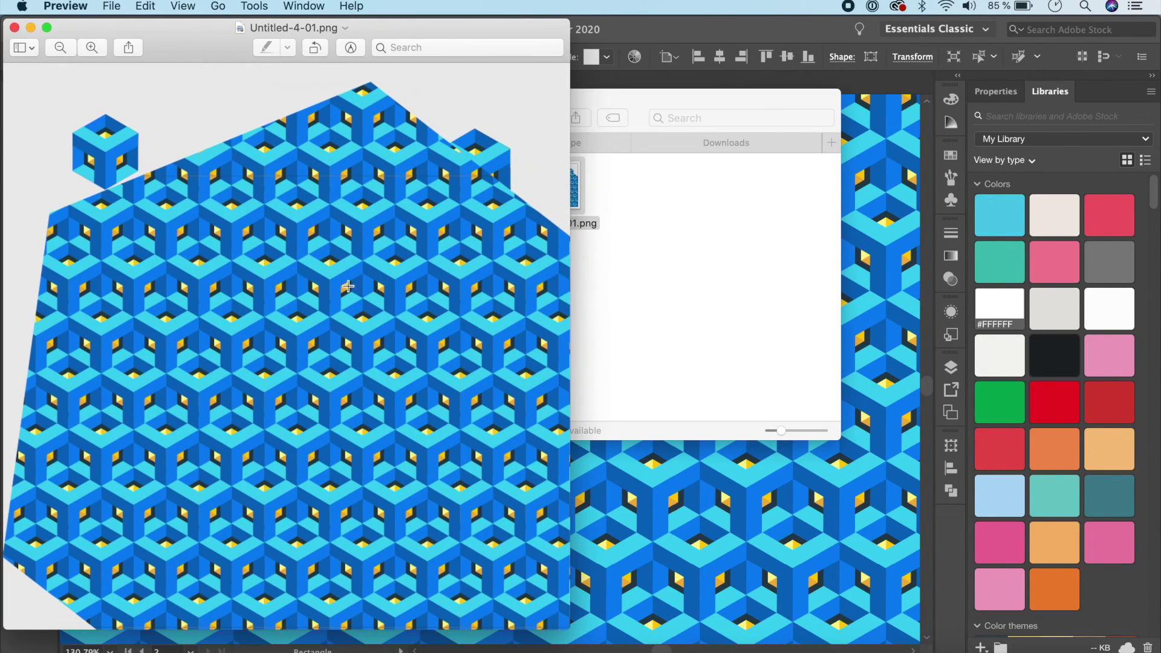
pyautogui.click(14, 27)
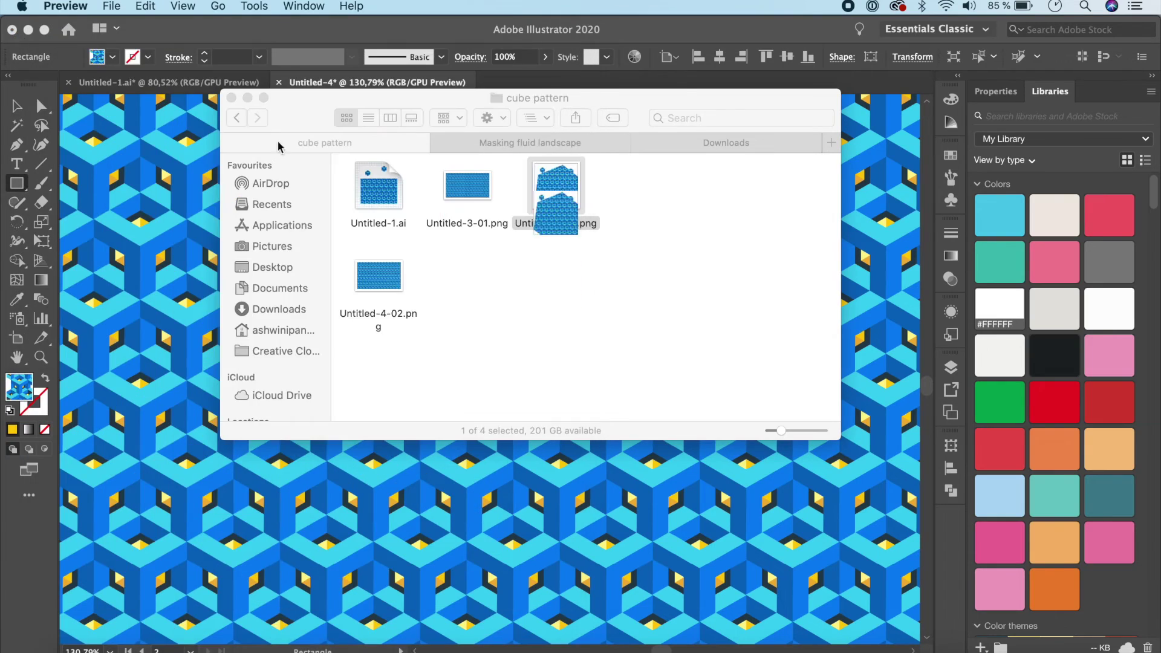
pyautogui.doubleClick(363, 272)
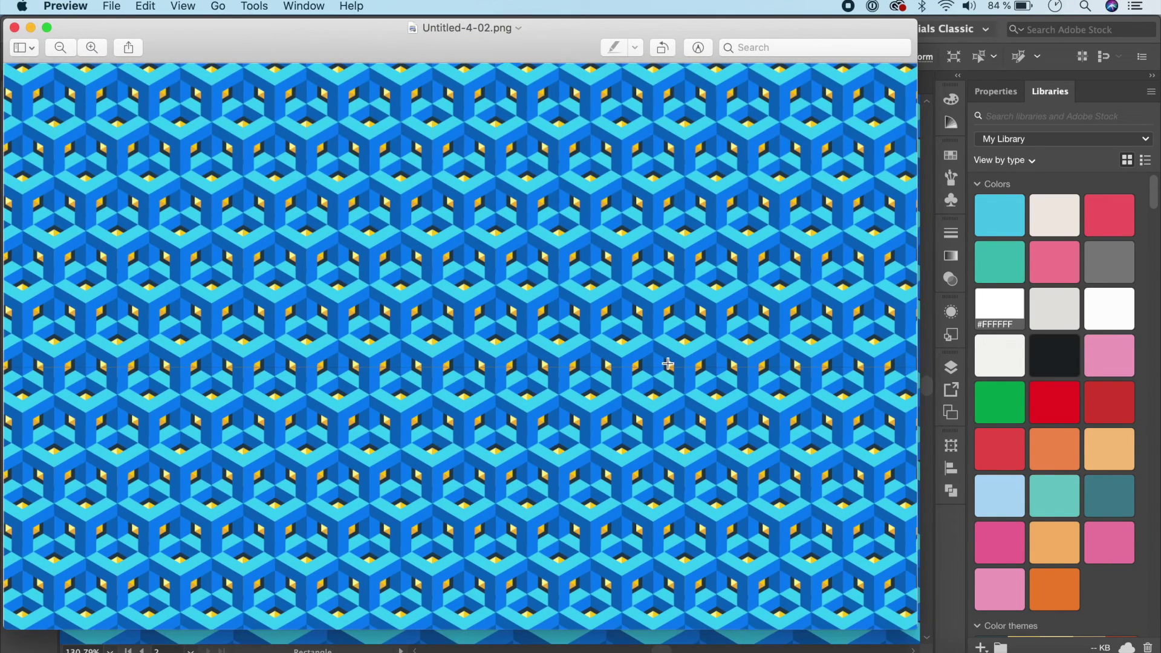
pyautogui.click(14, 27)
pyautogui.click(520, 507)
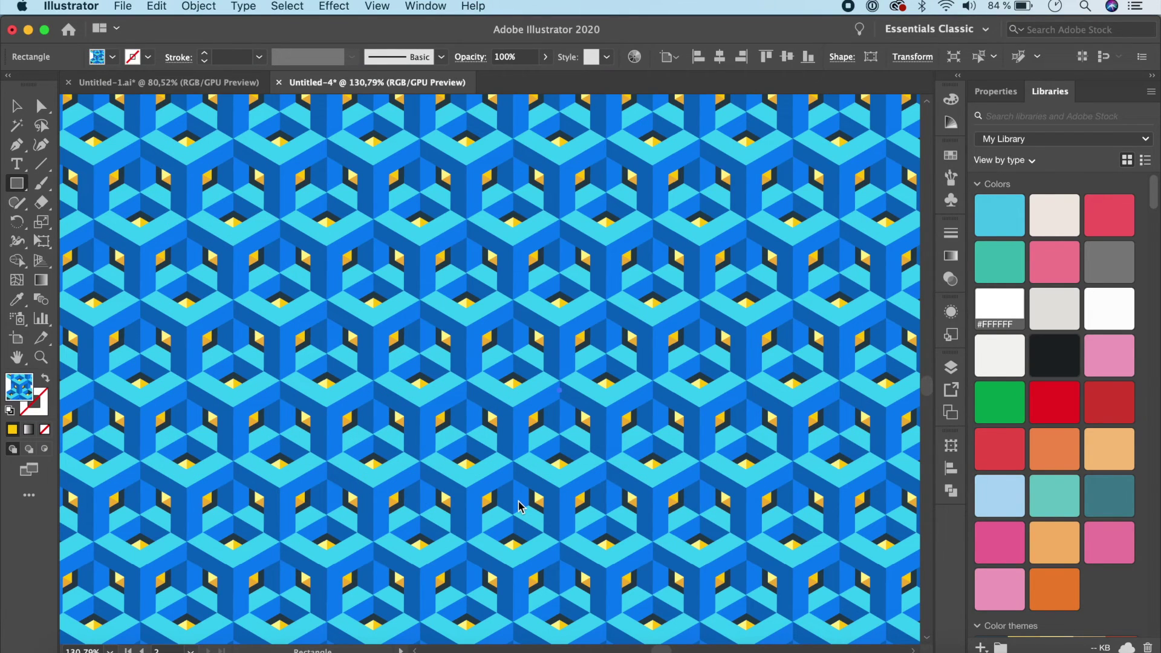
pyautogui.scroll(-5, 519, 507)
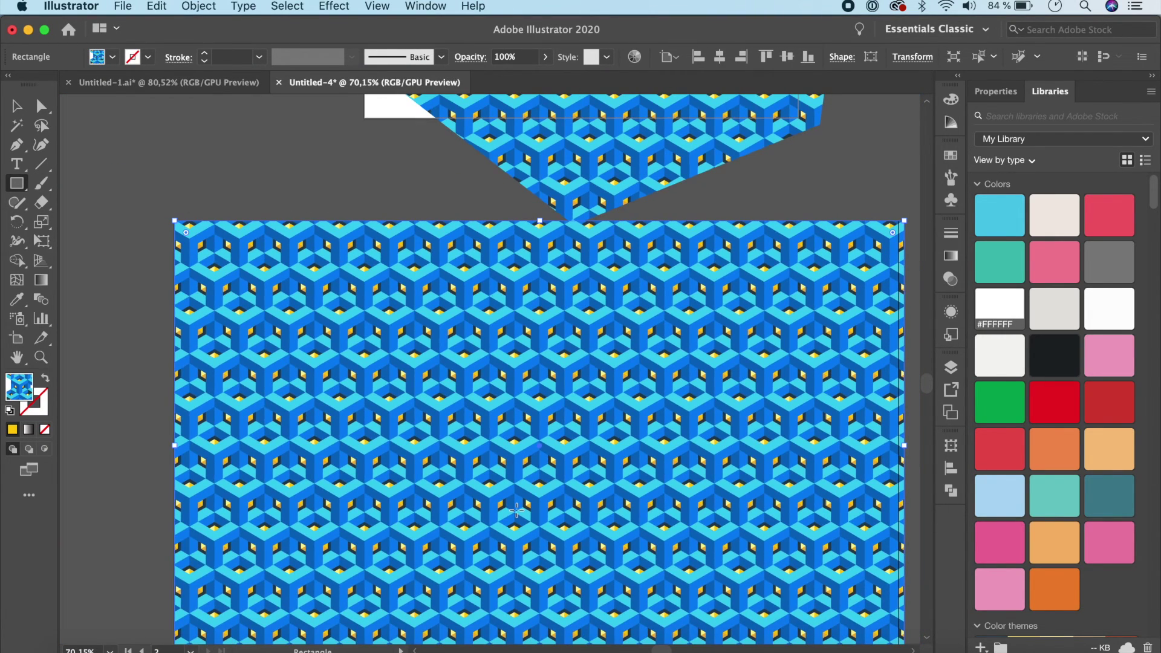
pyautogui.scroll(3, 517, 510)
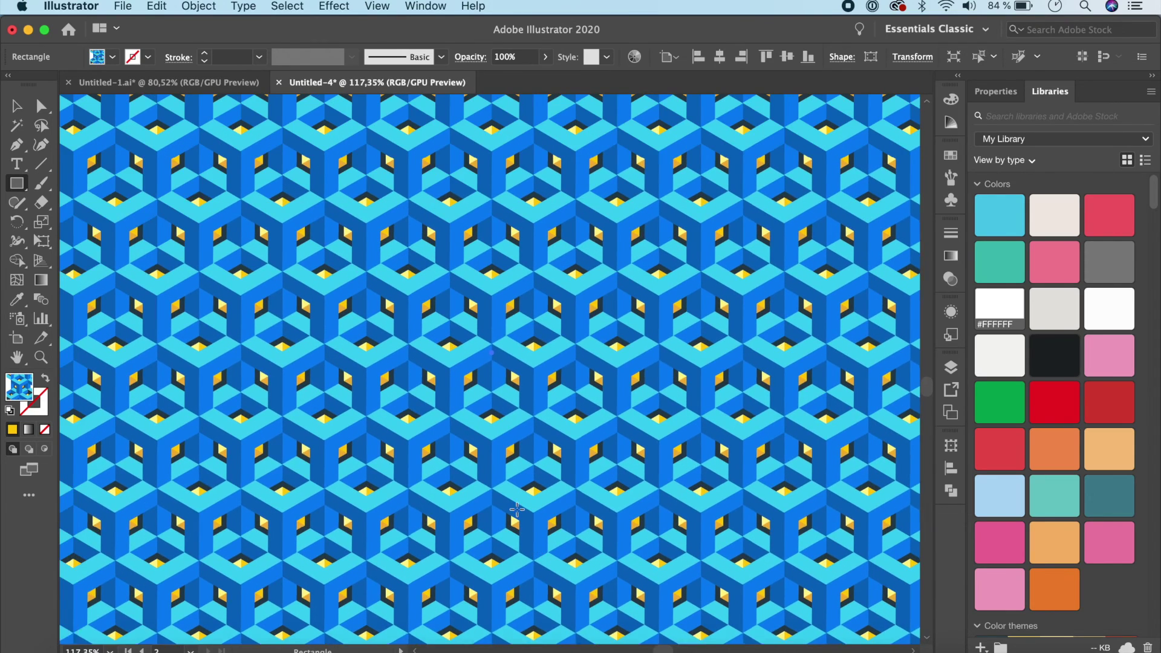